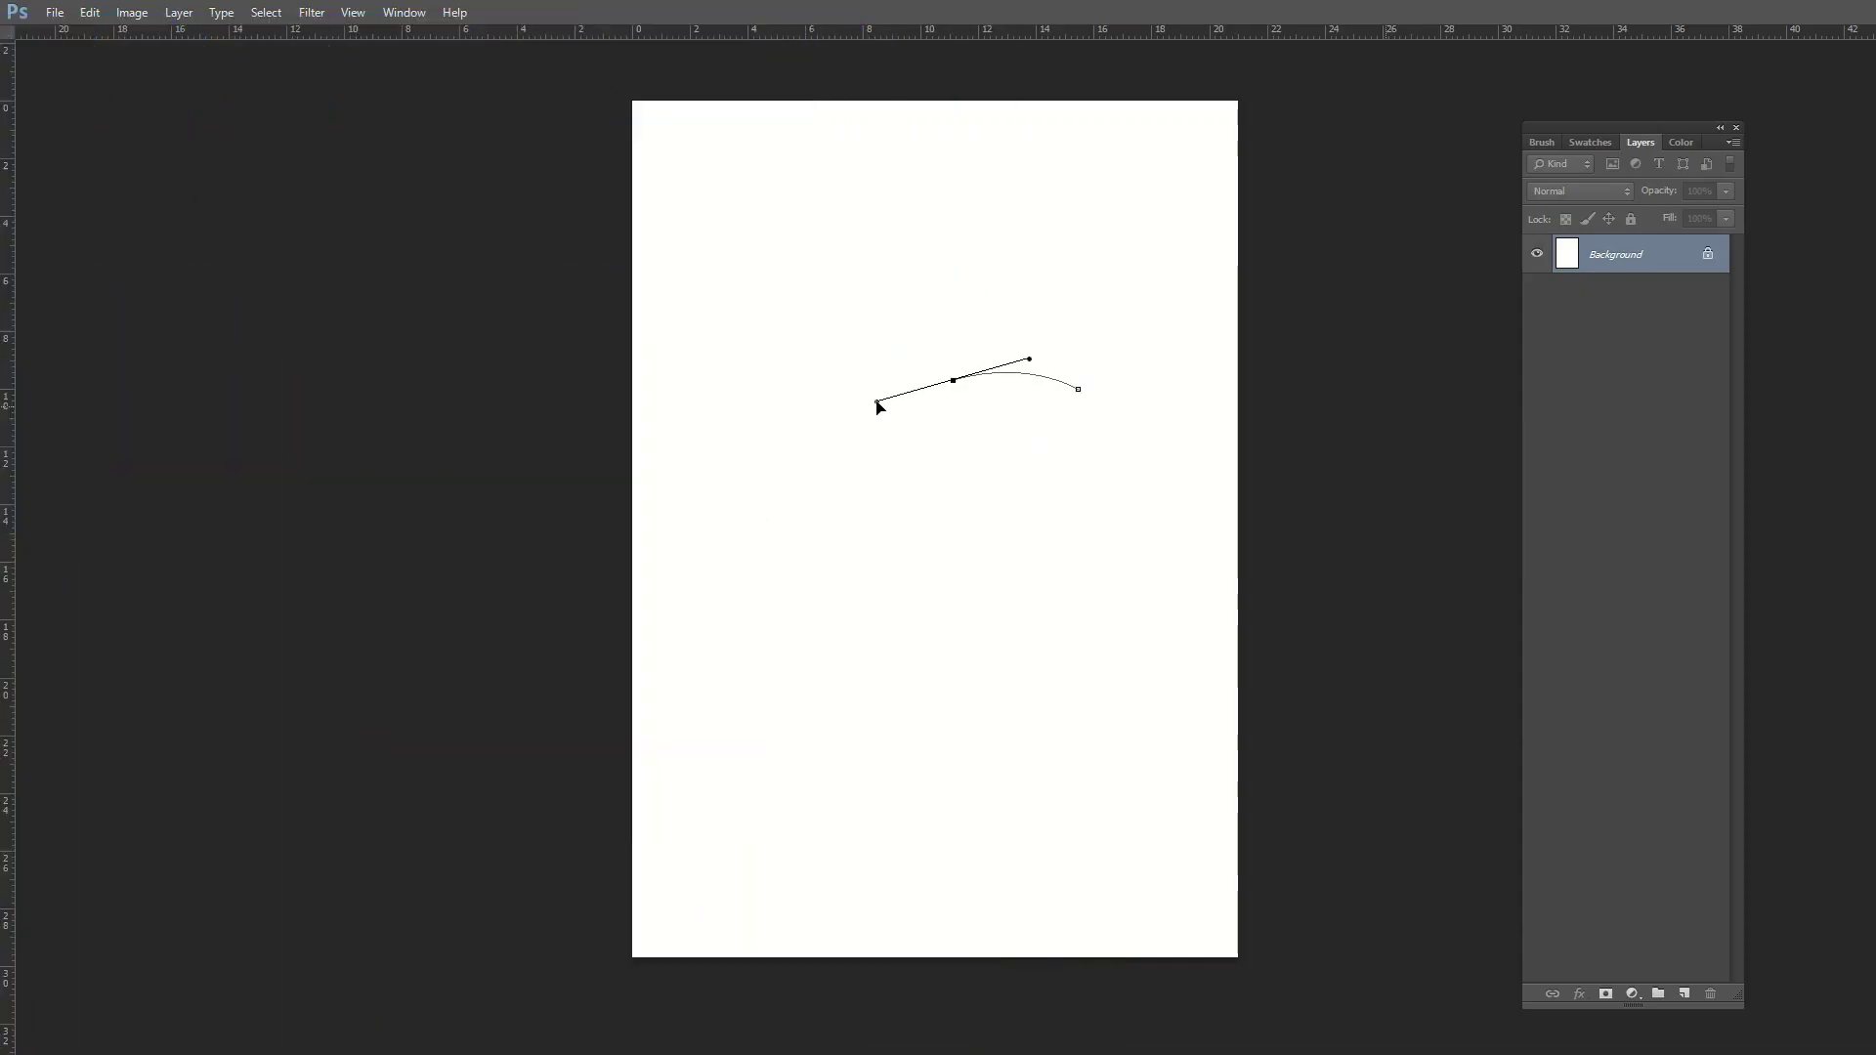
# Zoom in and trace the banana's left end, underside and top curve with Pen anchors.
pyautogui.hotkey('ctrl', '+')
pyautogui.moveTo(637, 541); pyautogui.dragTo(615, 597)
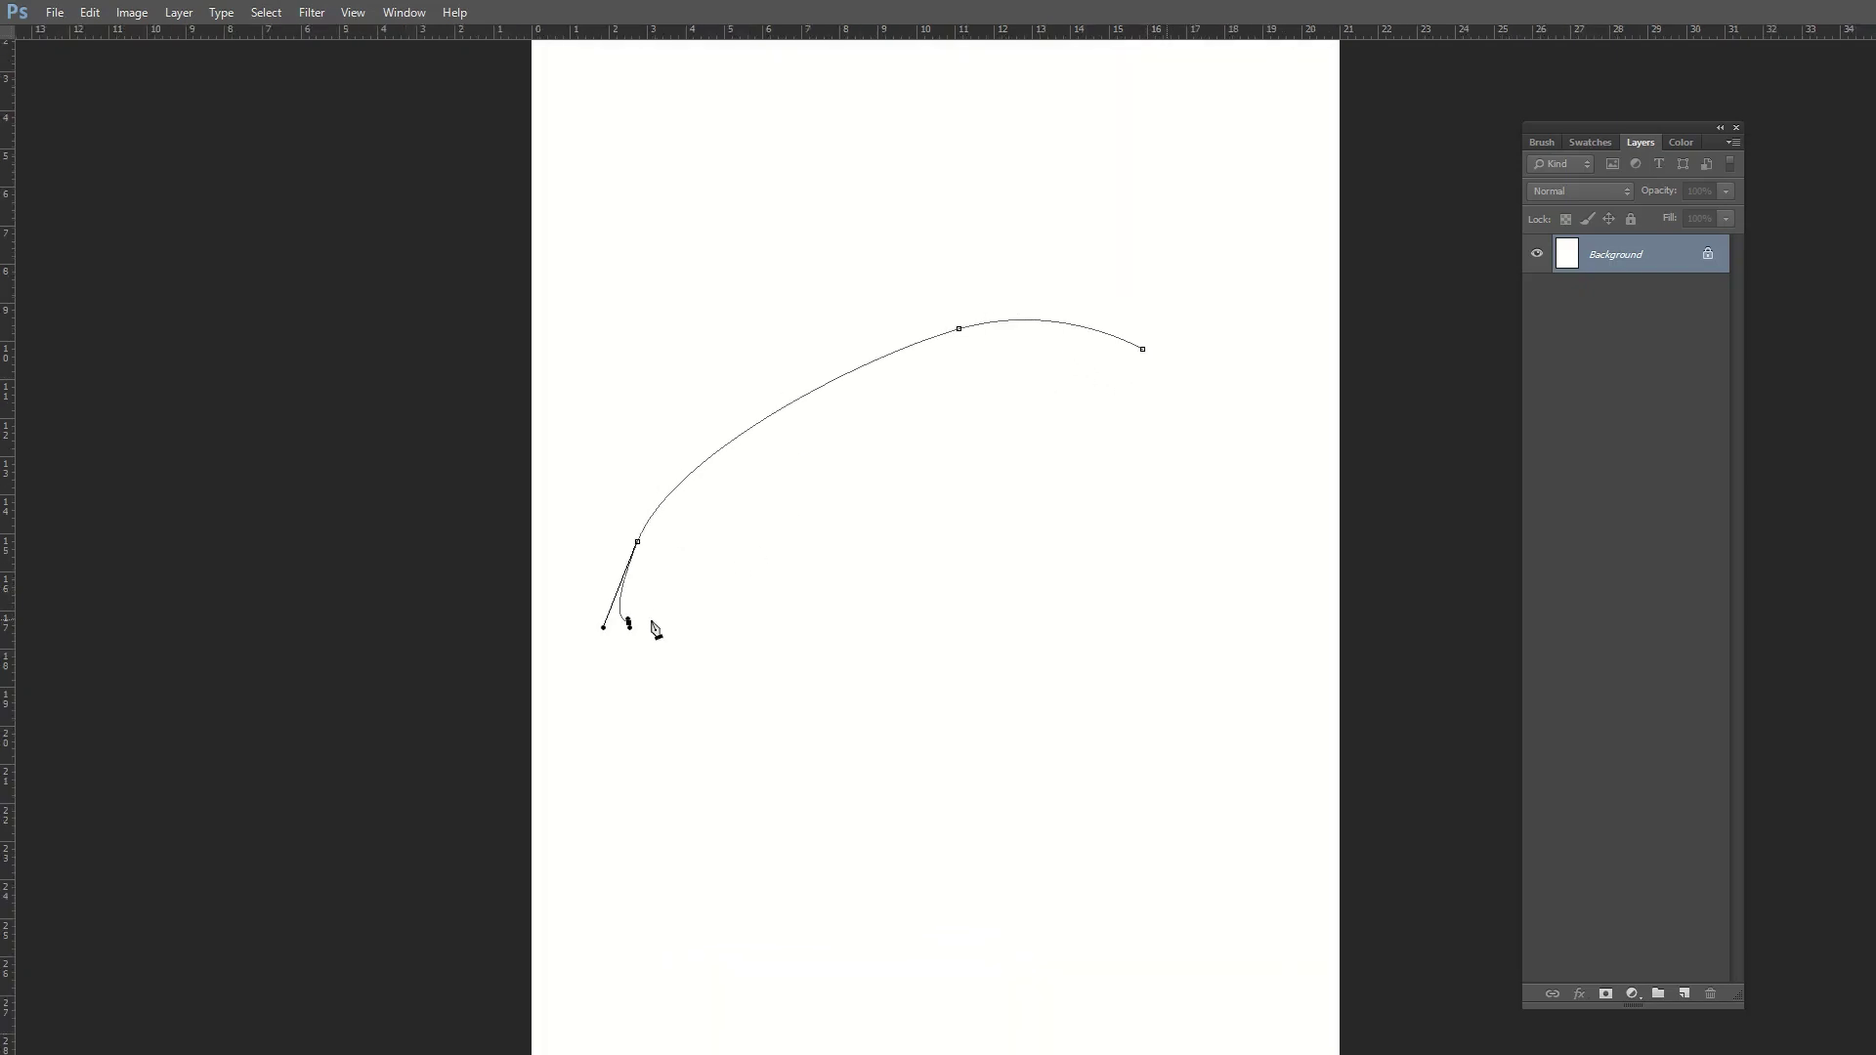
pyautogui.moveTo(628, 623)
pyautogui.mouseDown()
pyautogui.moveTo(671, 652)
pyautogui.moveTo(698, 631)
pyautogui.mouseUp()
pyautogui.moveTo(839, 541); pyautogui.dragTo(893, 503)
pyautogui.moveTo(1060, 390)
pyautogui.mouseDown()
pyautogui.moveTo(1107, 392)
pyautogui.moveTo(1084, 410)
pyautogui.mouseUp()
pyautogui.moveTo(958, 328); pyautogui.dragTo(947, 324)
pyautogui.moveTo(674, 459); pyautogui.dragTo(671, 436)
pyautogui.moveTo(628, 622); pyautogui.dragTo(636, 628)
pyautogui.moveTo(637, 540); pyautogui.dragTo(645, 540)
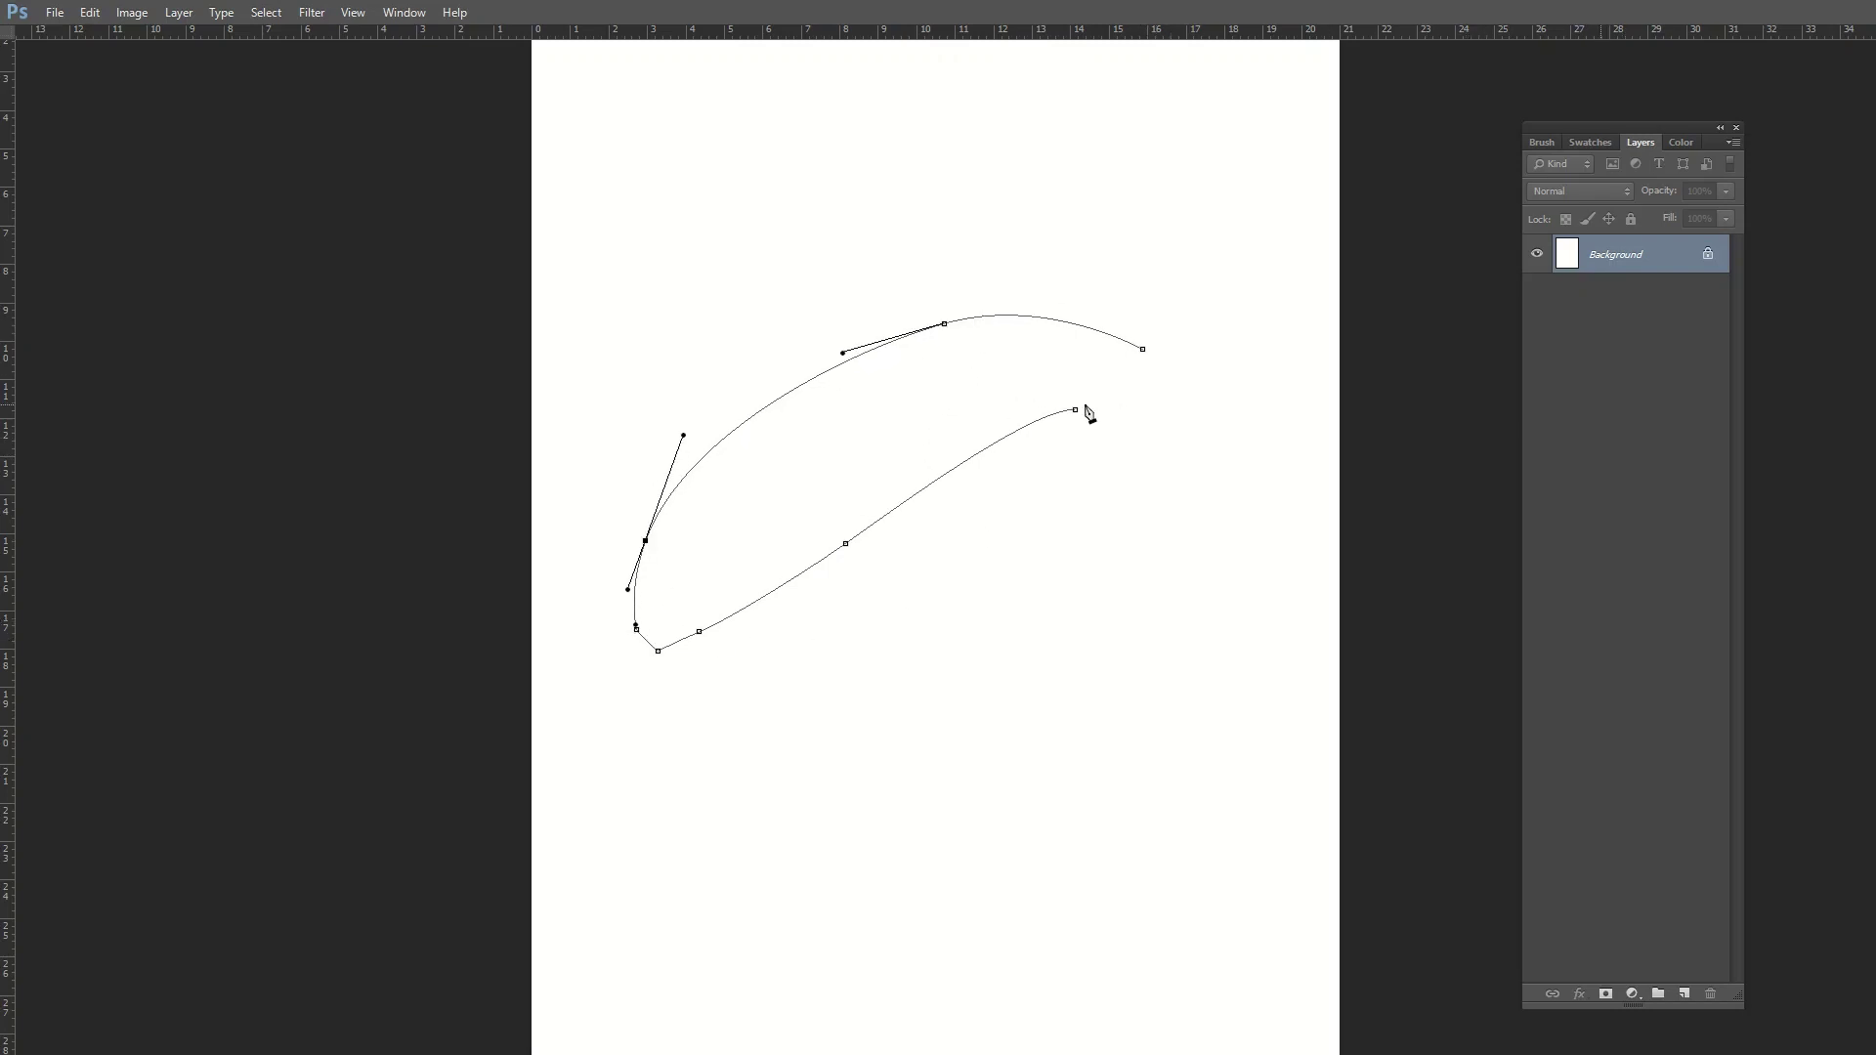
# Extend the outline to the stem end, close the path and load it as a selection.
pyautogui.moveTo(1091, 415); pyautogui.dragTo(1137, 415)
pyautogui.moveTo(845, 543); pyautogui.dragTo(915, 498)
pyautogui.moveTo(1143, 349); pyautogui.dragTo(1159, 359)
pyautogui.click(1230, 430)
pyautogui.hotkey('ctrl', 'z')
pyautogui.click(1216, 469)
pyautogui.moveTo(1179, 433); pyautogui.dragTo(1180, 426)
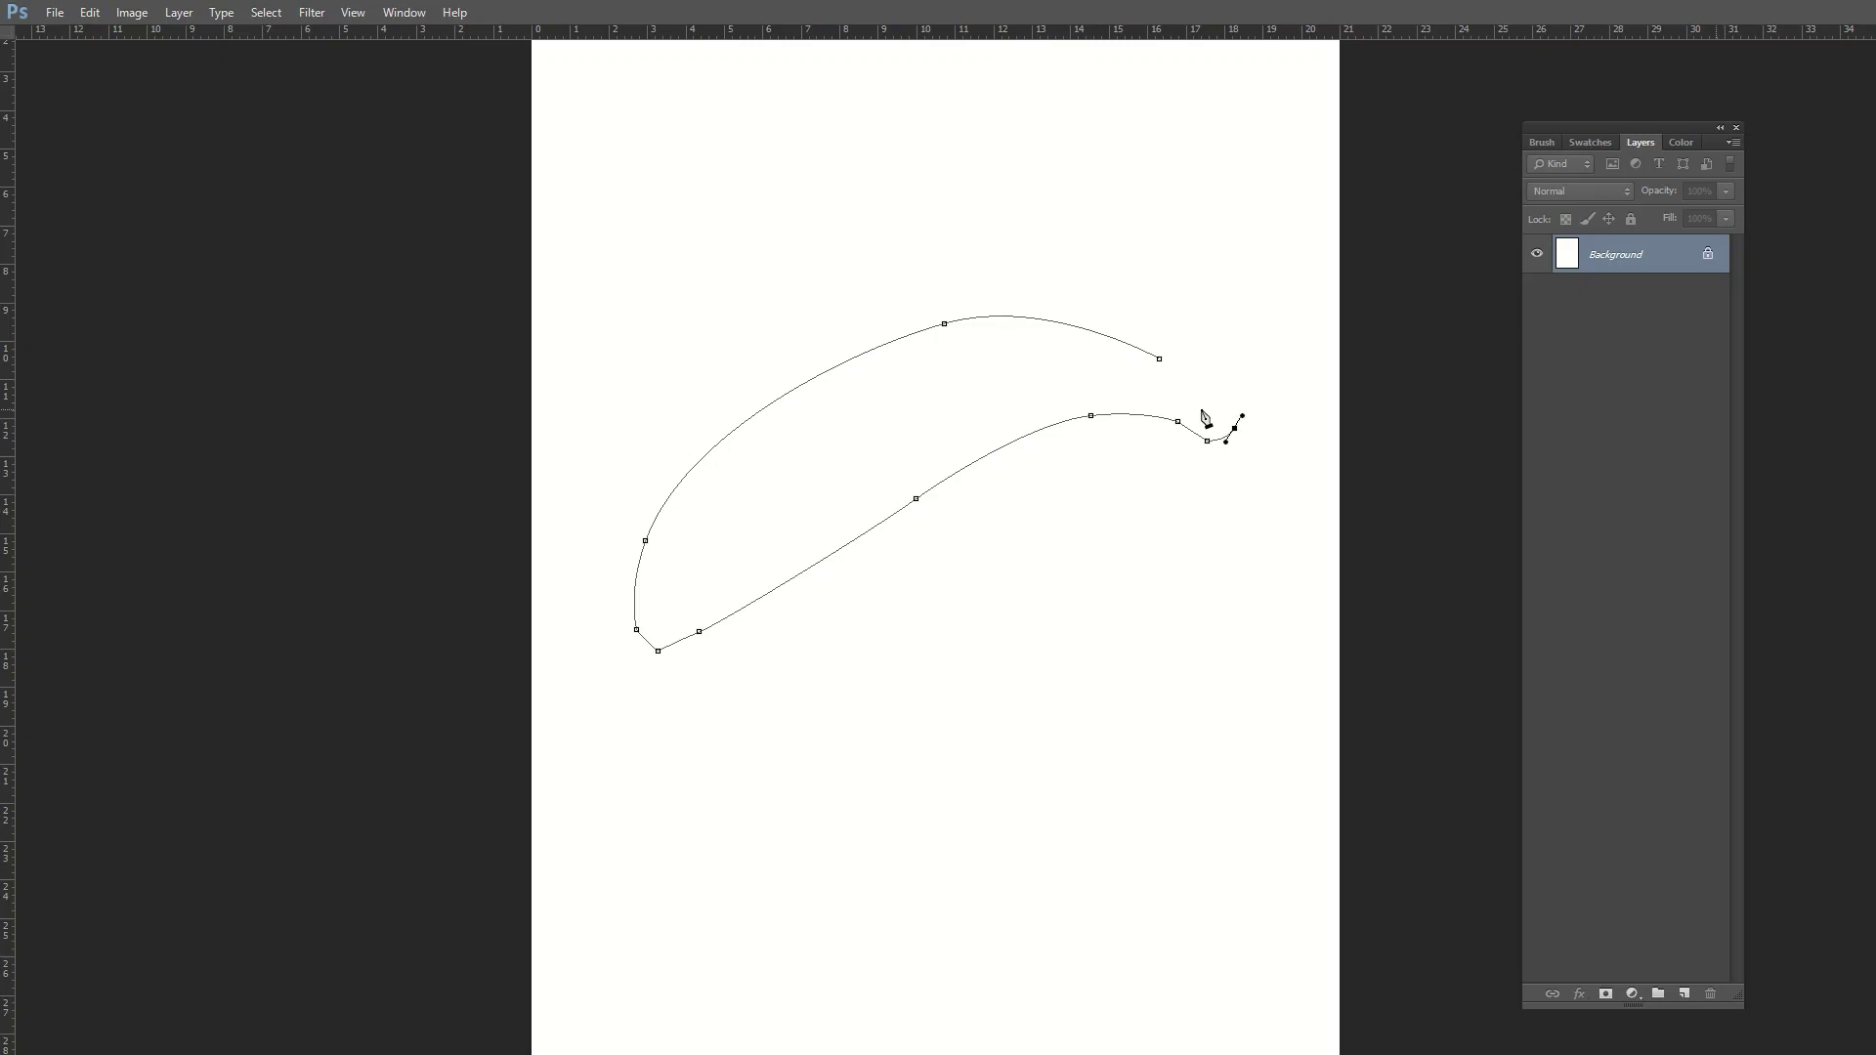
pyautogui.click(1159, 359)
pyautogui.hotkey('ctrl', 'Return')
# Create a new empty layer and choose a bright, saturated yellow foreground colour.
pyautogui.click(1683, 993)
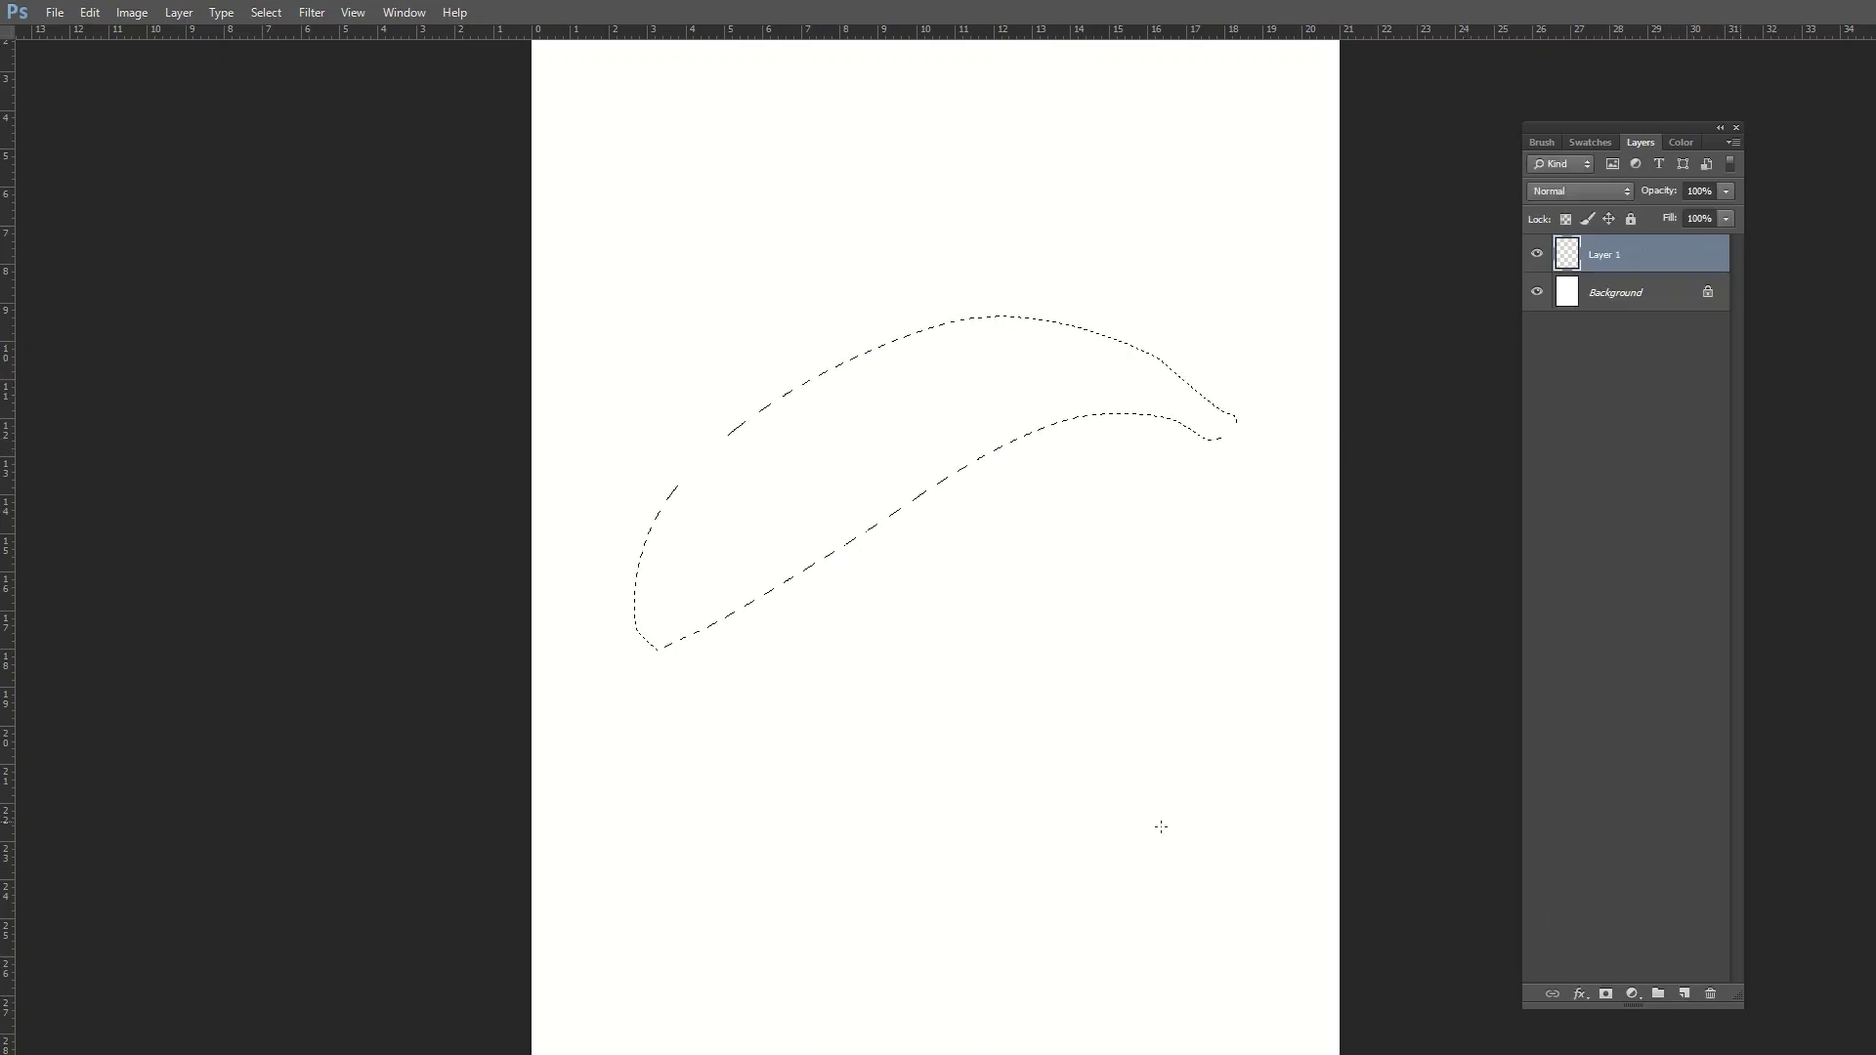
pyautogui.click(37, 661)
pyautogui.moveTo(1201, 833); pyautogui.dragTo(1202, 807)
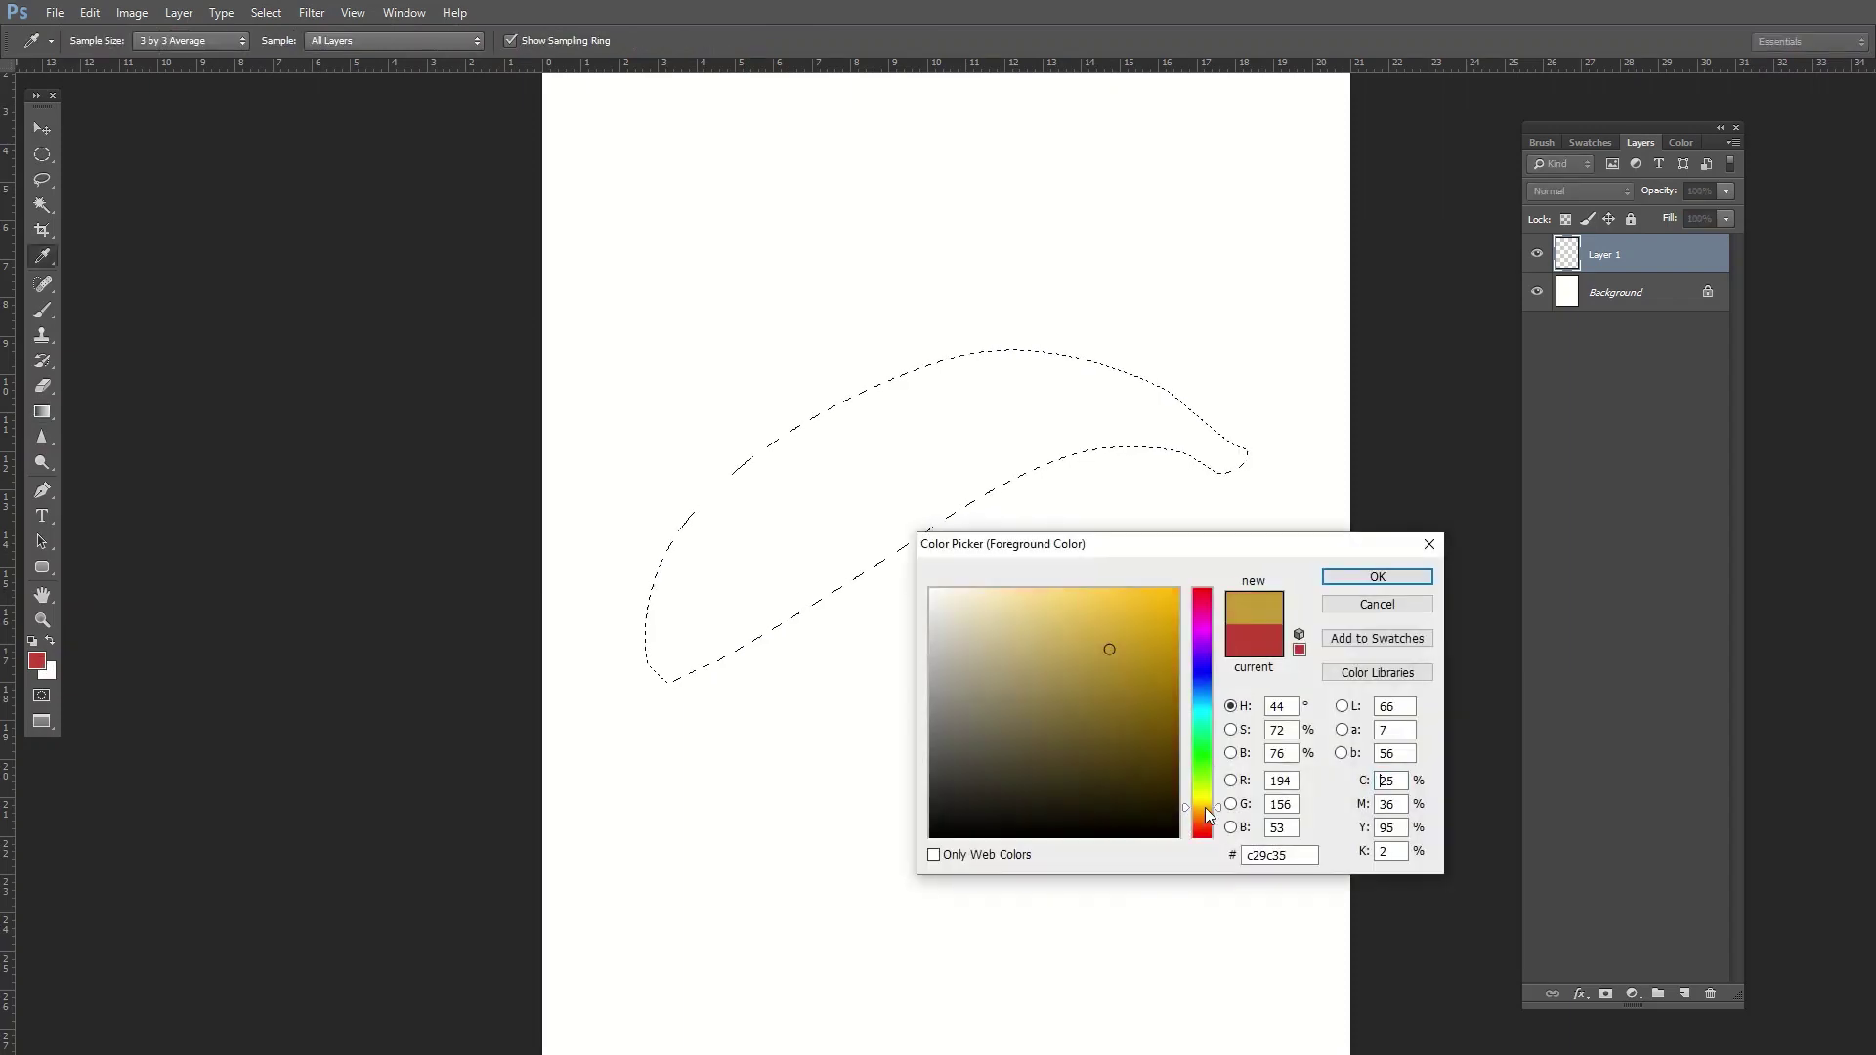
pyautogui.moveTo(1138, 654); pyautogui.dragTo(1141, 606)
pyautogui.moveTo(1219, 807); pyautogui.dragTo(1221, 803)
pyautogui.click(1377, 576)
# Fill the banana selection with the golden yellow and deselect it.
pyautogui.press('g')
pyautogui.hotkey('alt', 'BackSpace')
pyautogui.hotkey('ctrl', 'd')
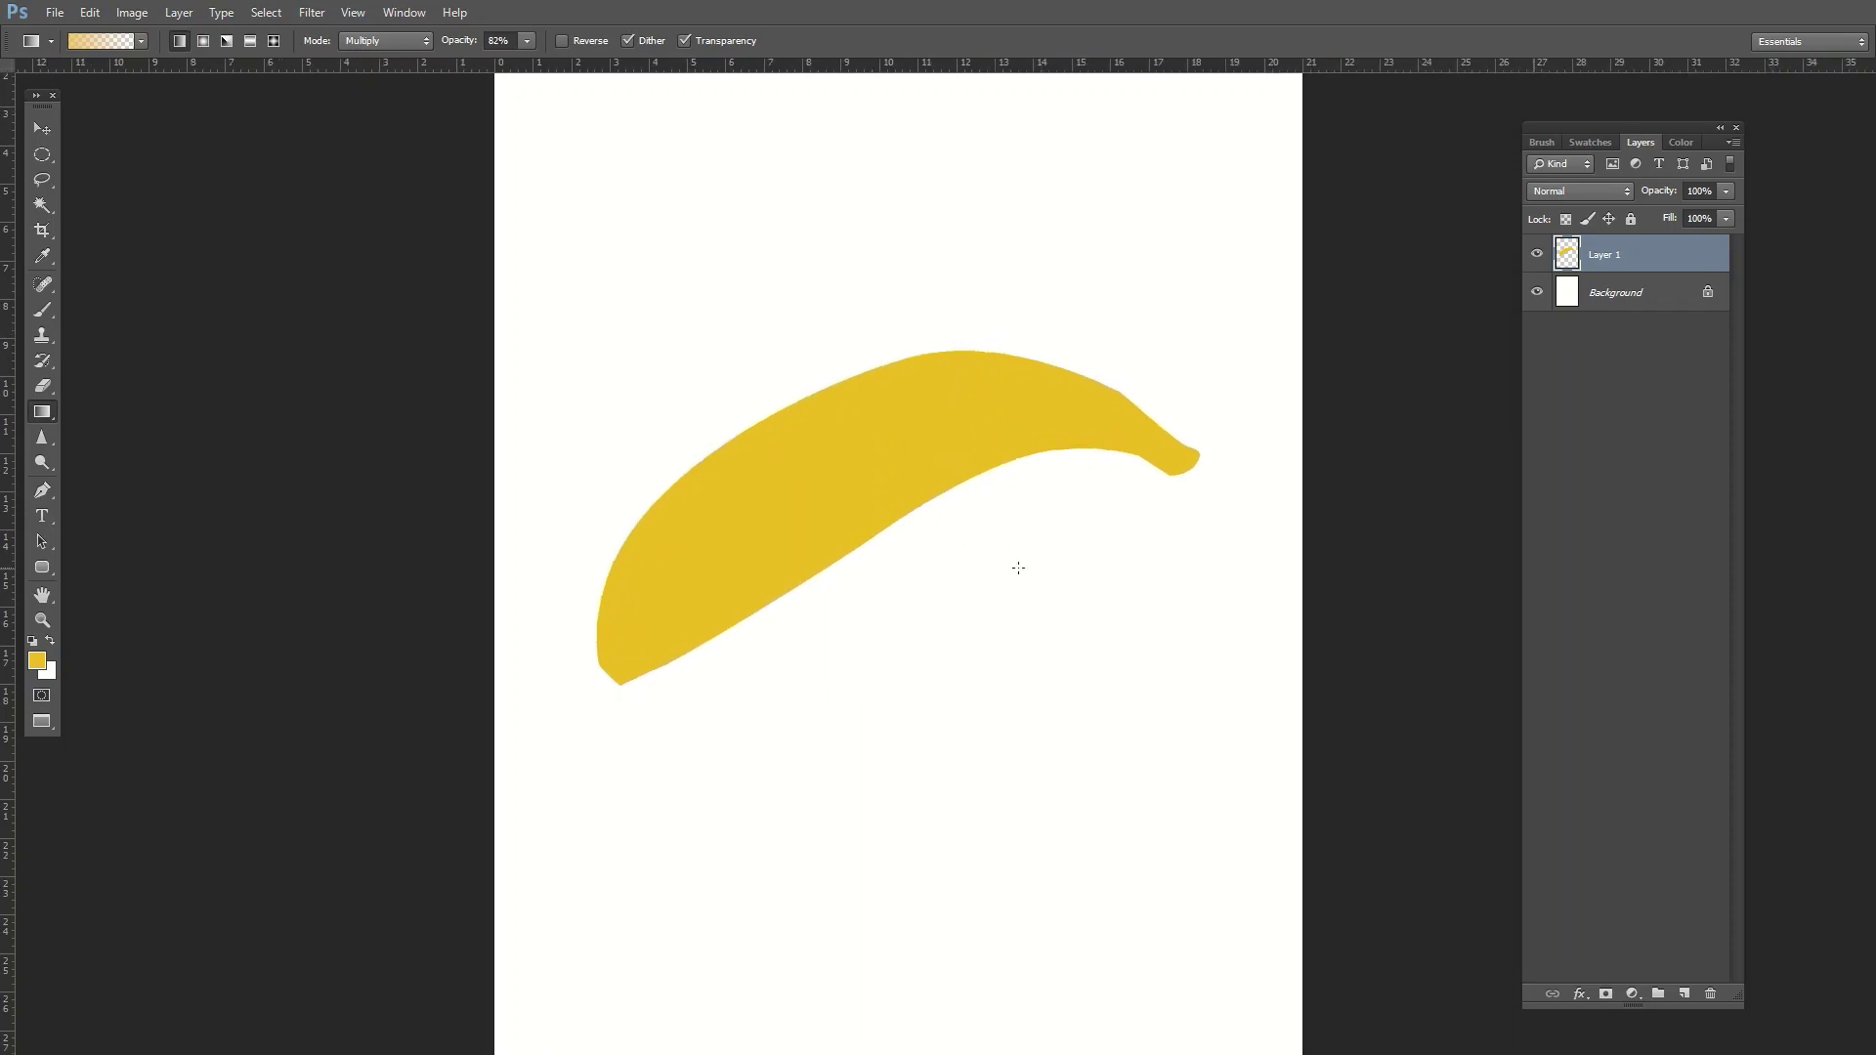
pyautogui.press('b')
pyautogui.press('F5')
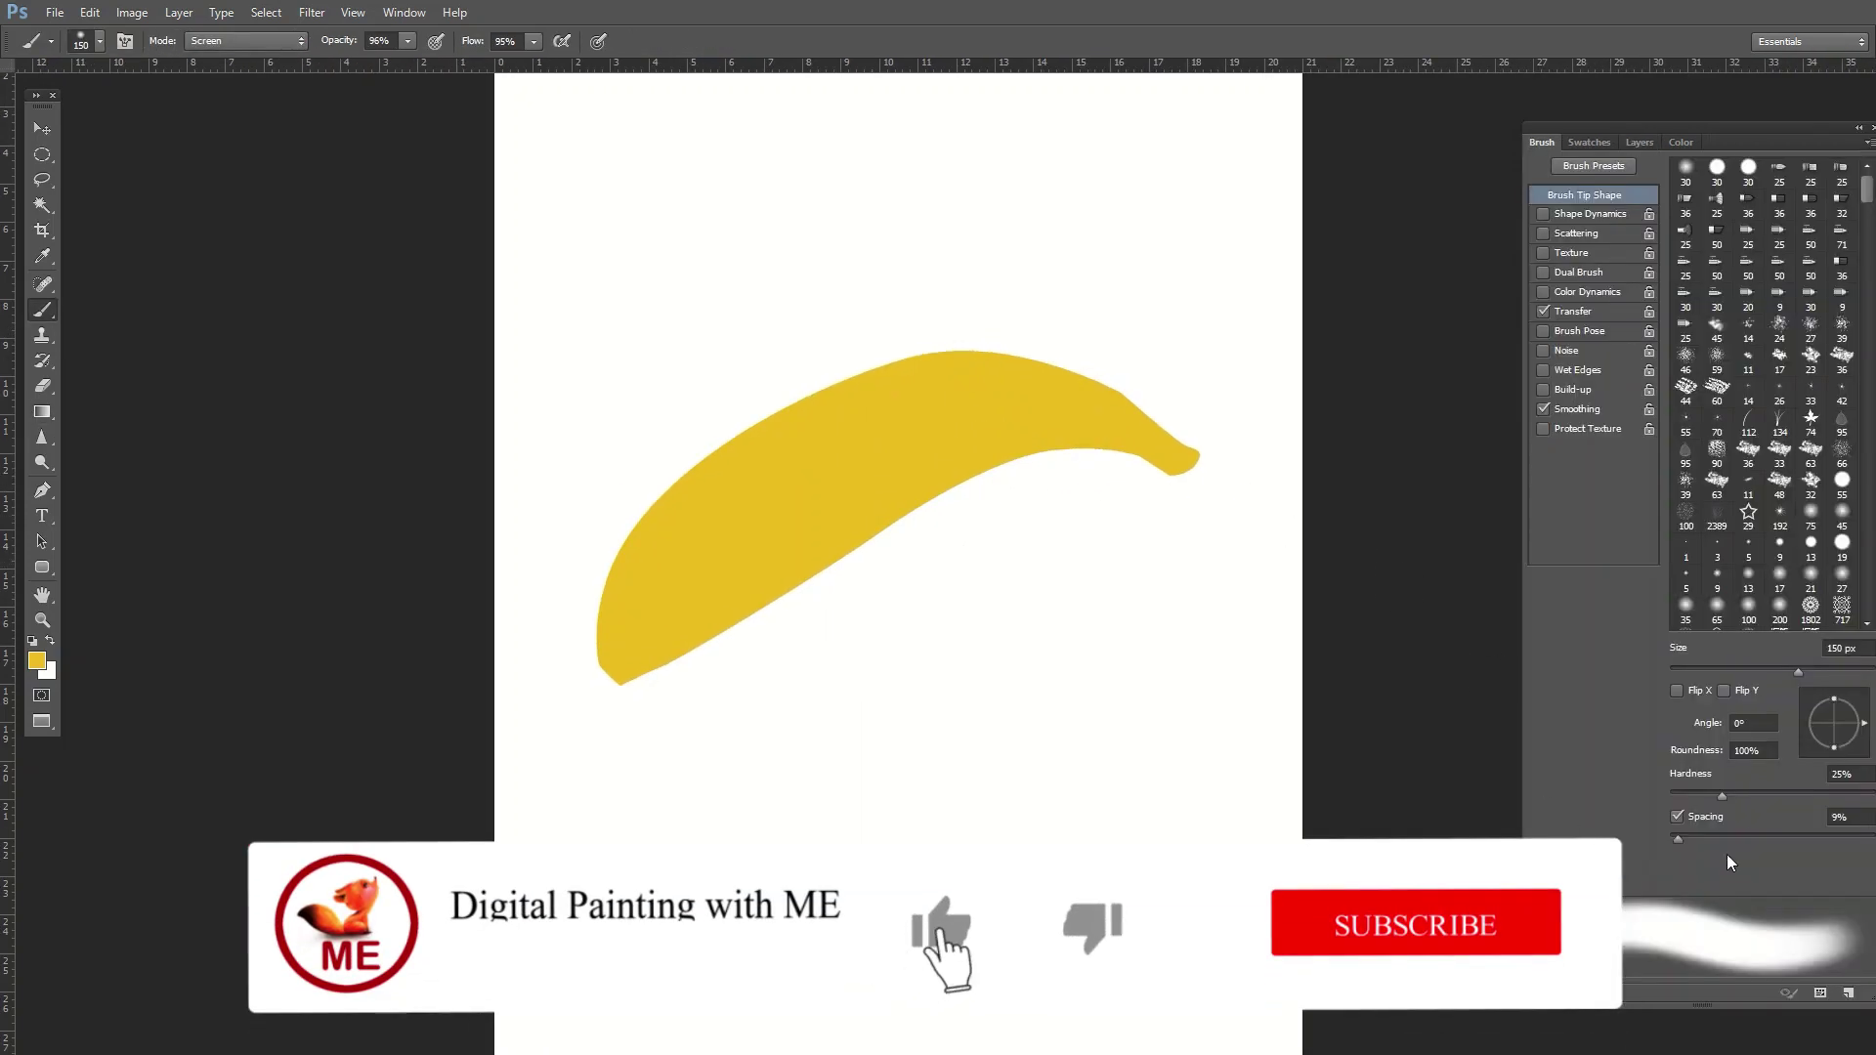
# Brush soft Multiply shading along the banana's underside, then pick a darker orange.
pyautogui.press(']')
pyautogui.hotkey('alt', 'shift', 'm')
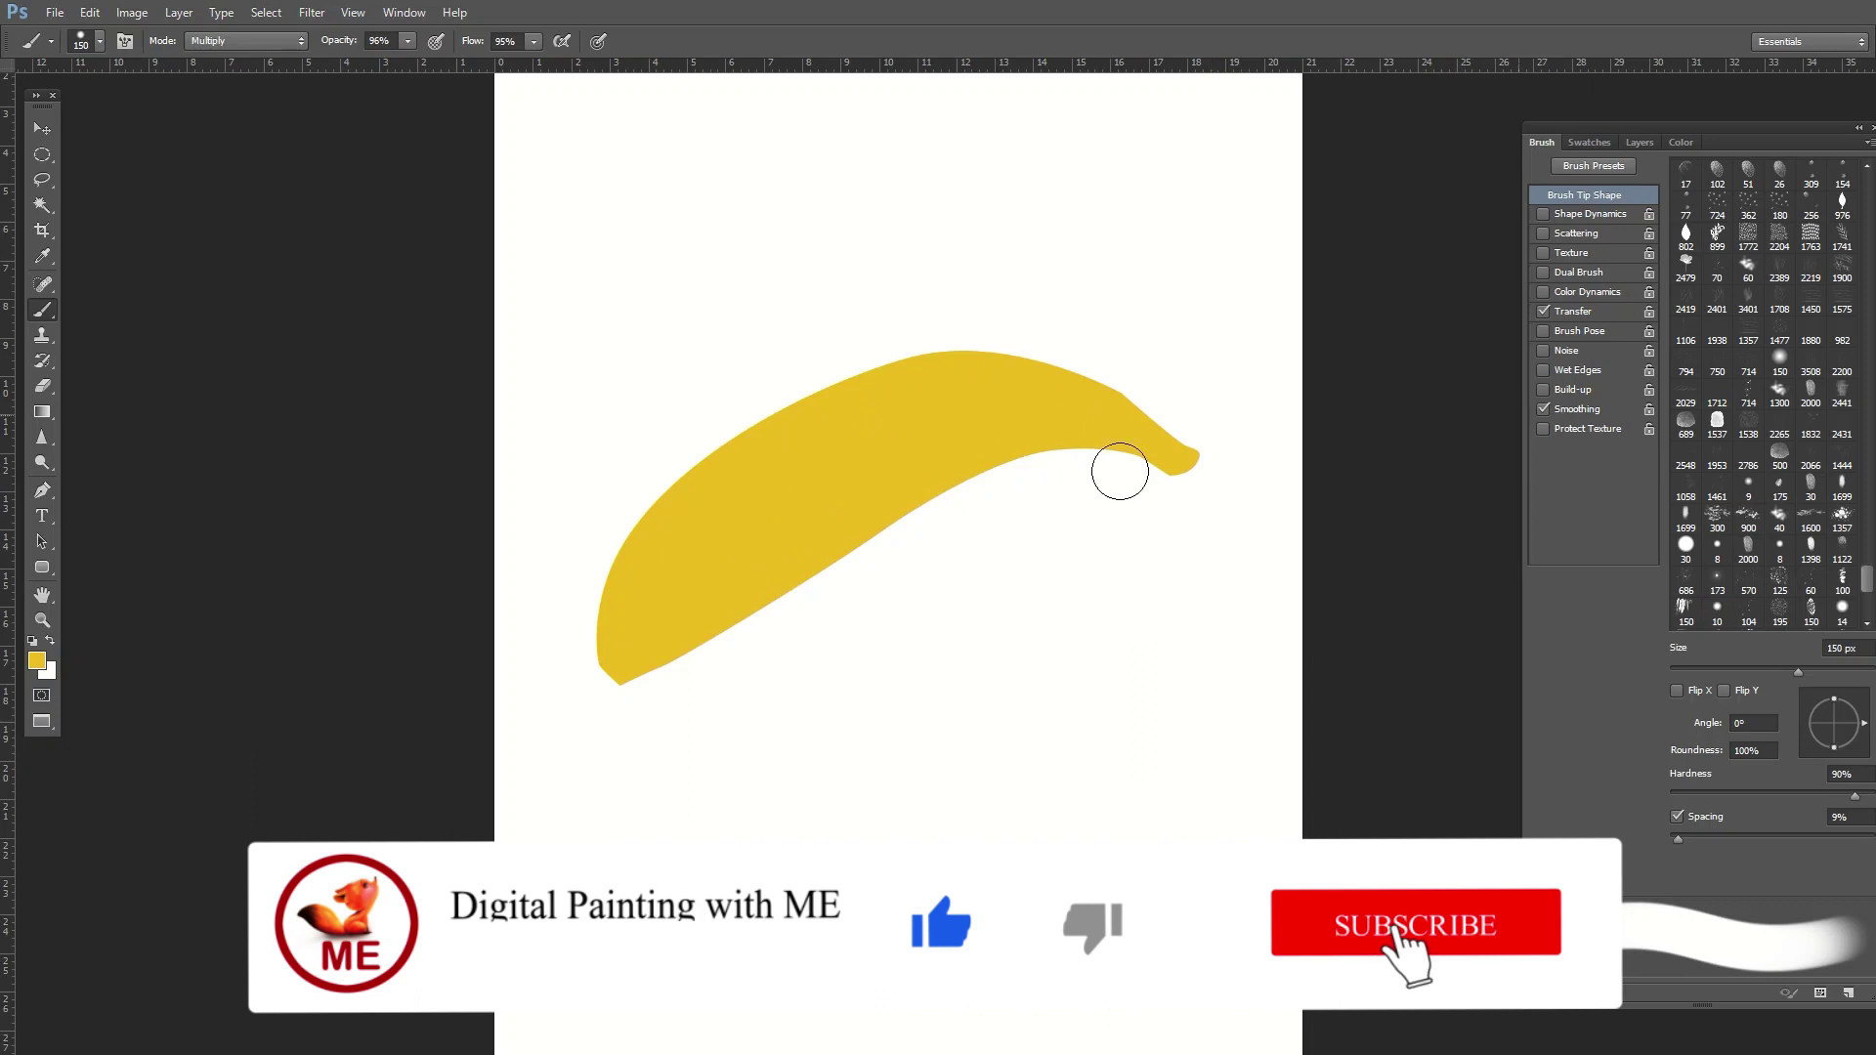
pyautogui.moveTo(1143, 473)
pyautogui.mouseDown()
pyautogui.moveTo(1018, 435)
pyautogui.moveTo(817, 511)
pyautogui.moveTo(657, 655)
pyautogui.moveTo(946, 482)
pyautogui.moveTo(1143, 468)
pyautogui.moveTo(993, 440)
pyautogui.moveTo(1007, 480)
pyautogui.mouseUp()
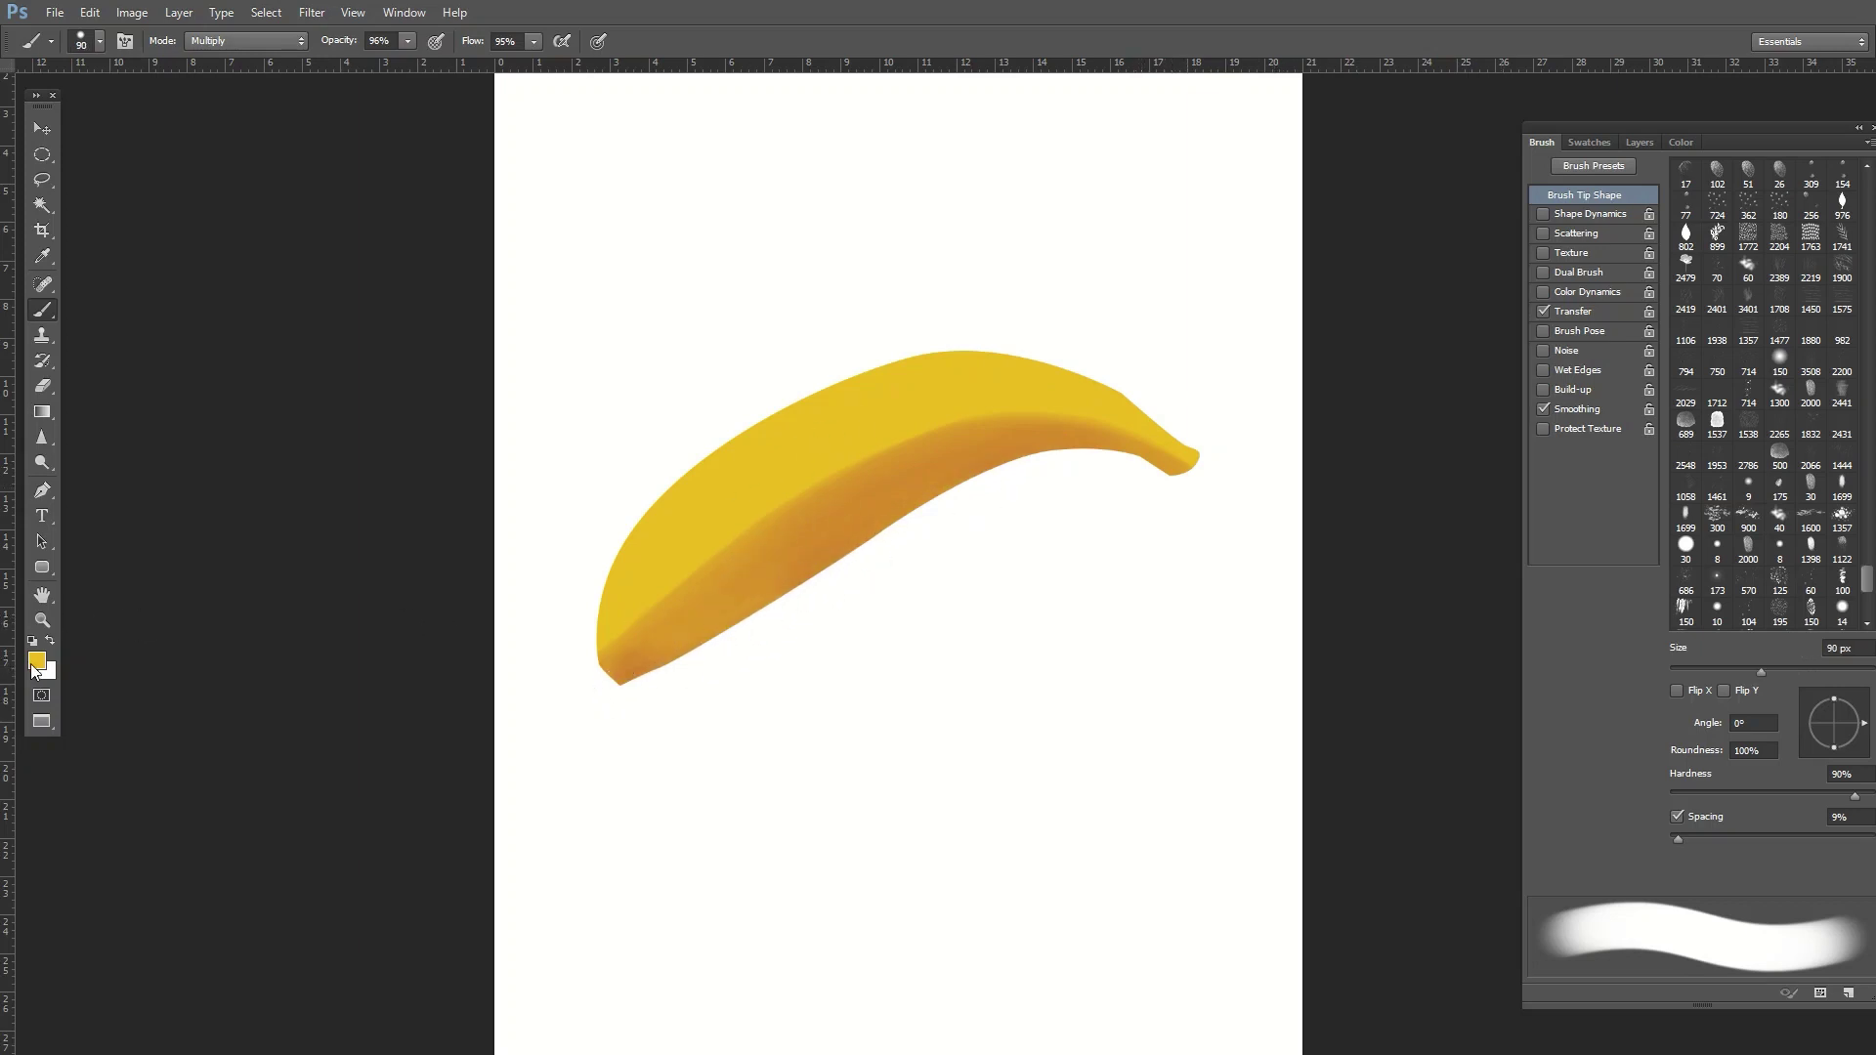
pyautogui.click(37, 661)
pyautogui.moveTo(1220, 807); pyautogui.dragTo(1222, 826)
pyautogui.click(1149, 642)
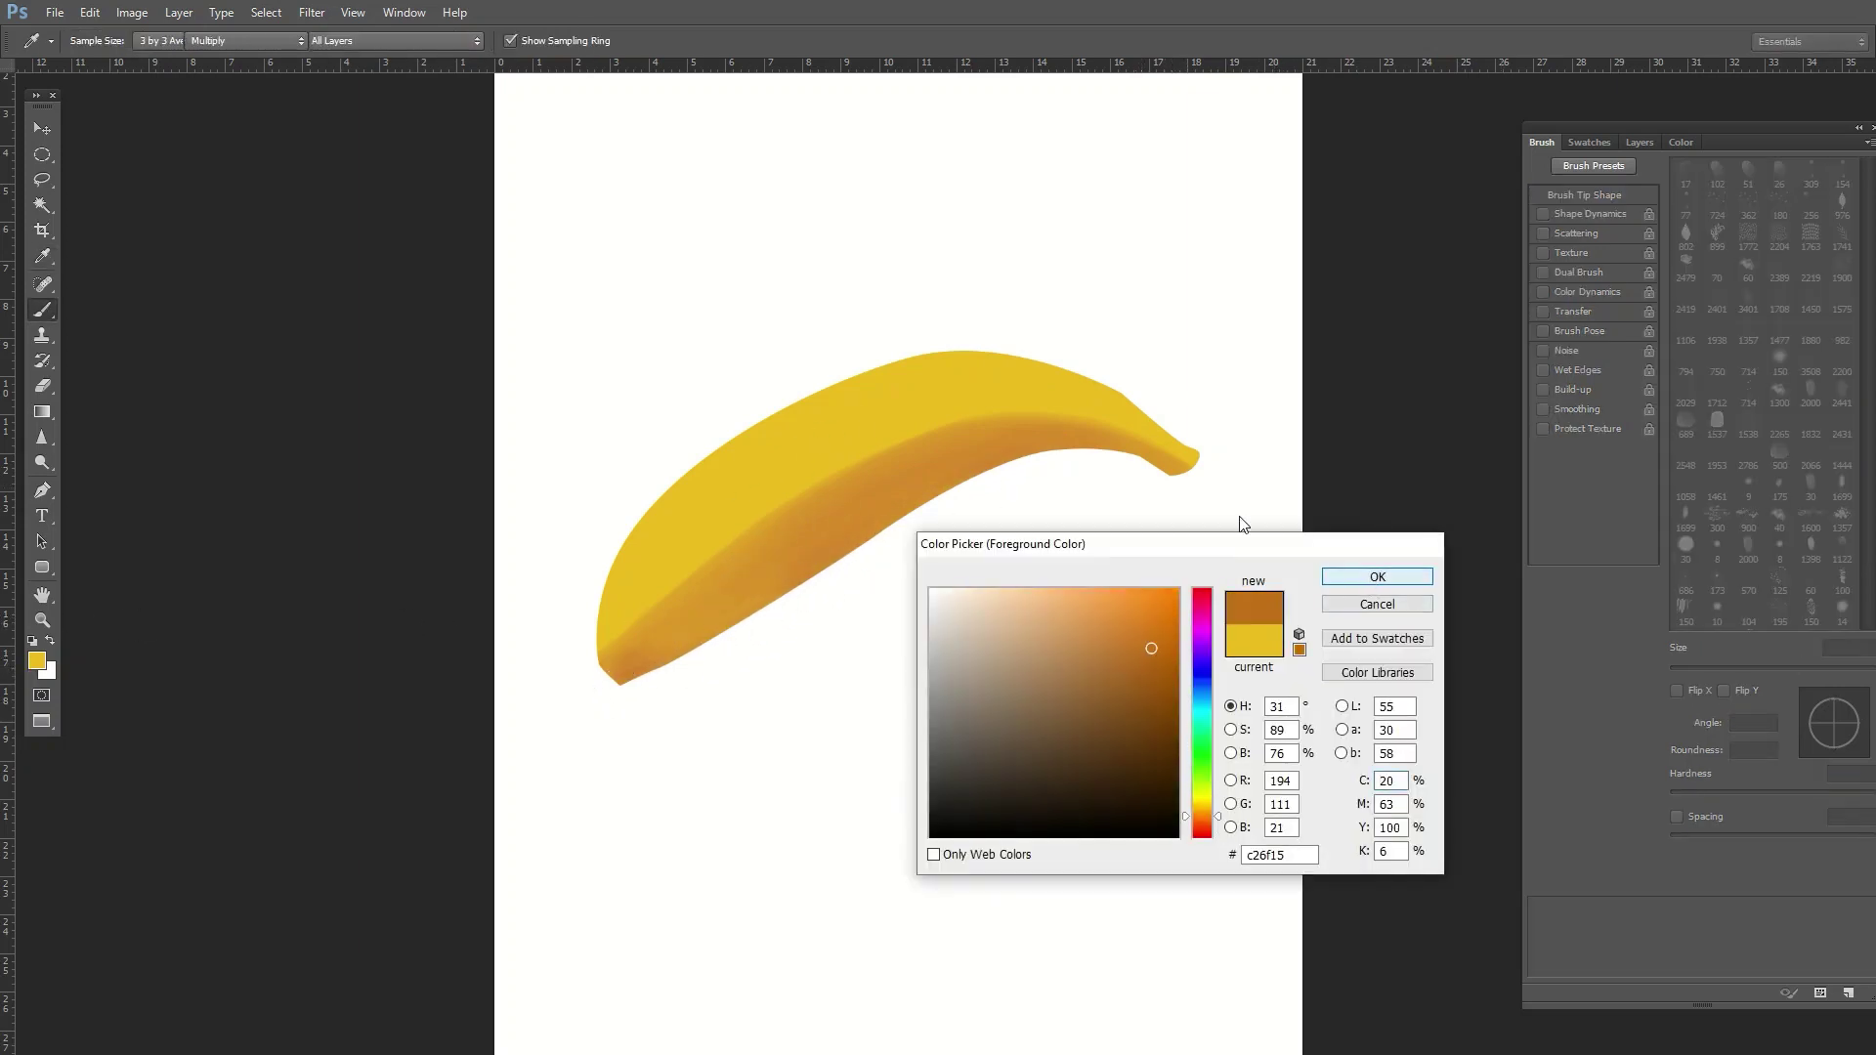
# Dab brown spots on the lower left and along the top ridge with a smaller, lower-opacity brush.
pyautogui.click(1378, 577)
pyautogui.press('[')
pyautogui.press('[')
pyautogui.press('[')
pyautogui.click(667, 552)
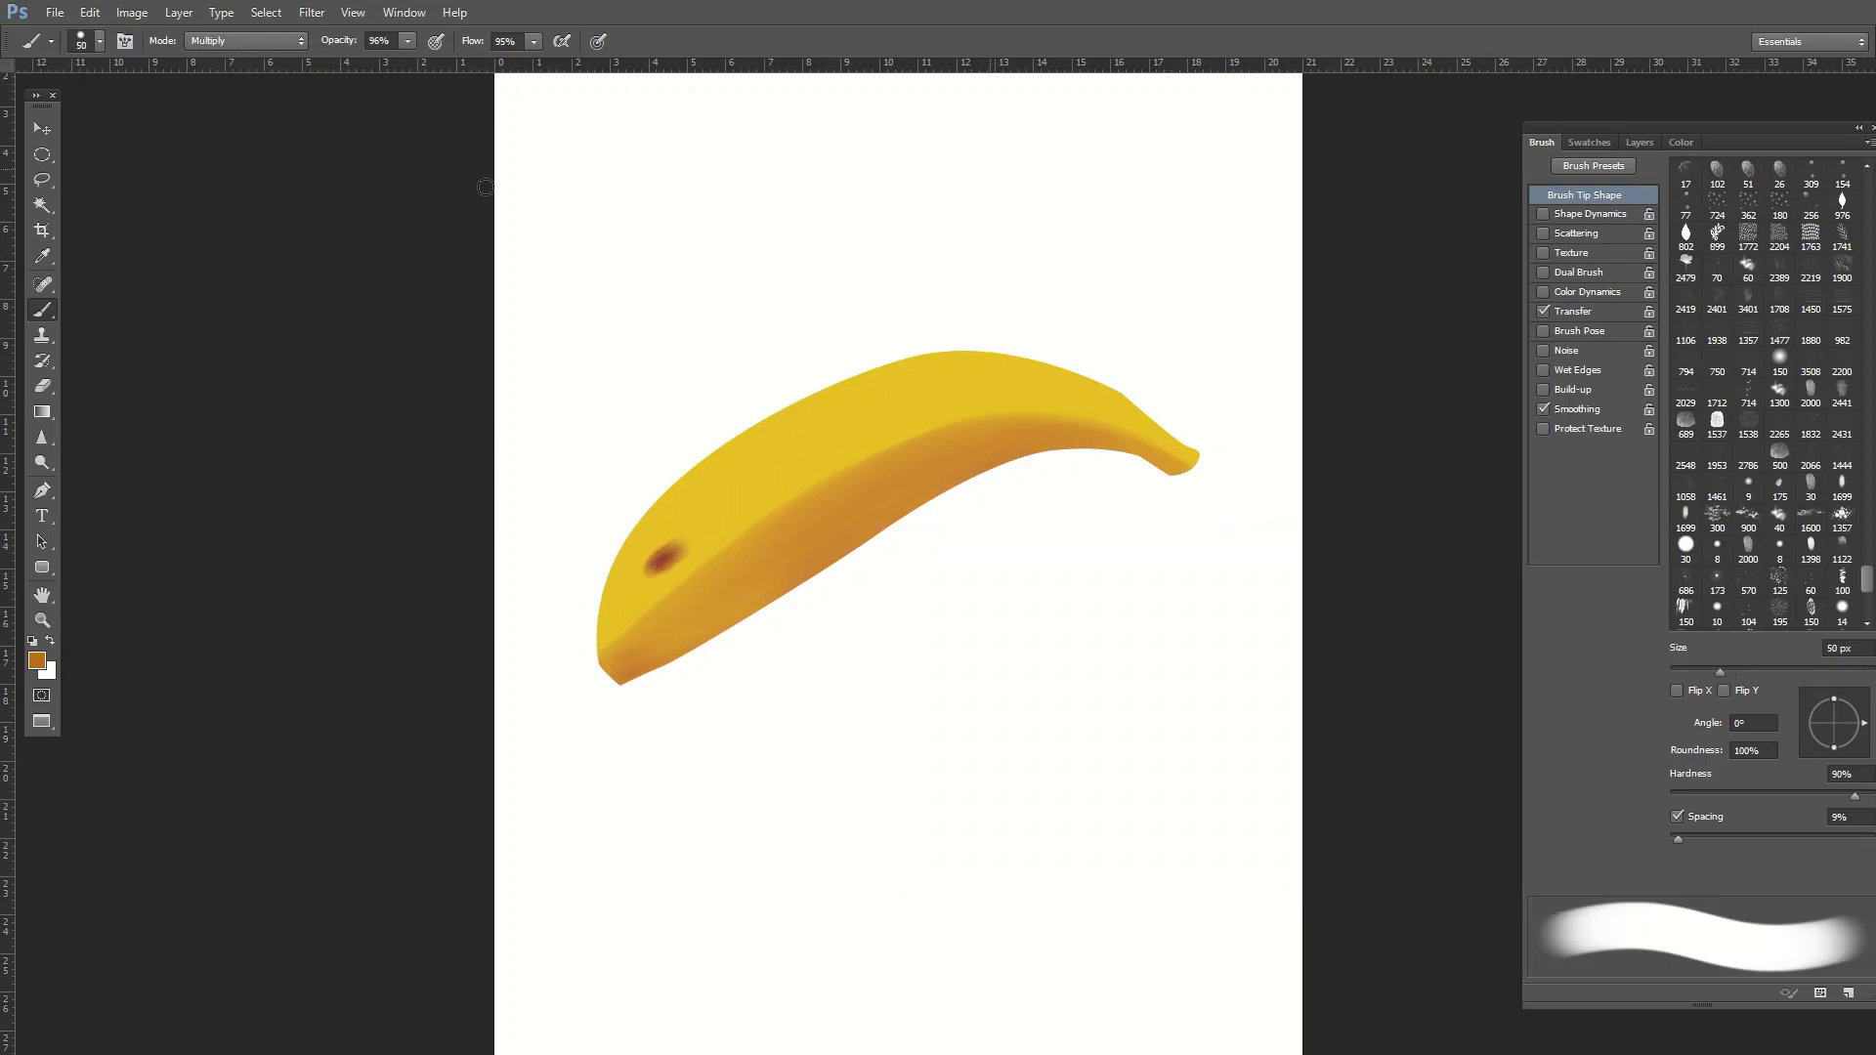
pyautogui.moveTo(408, 41); pyautogui.dragTo(387, 70)
pyautogui.click(698, 455)
pyautogui.press('[')
pyautogui.moveTo(1083, 385); pyautogui.dragTo(964, 364)
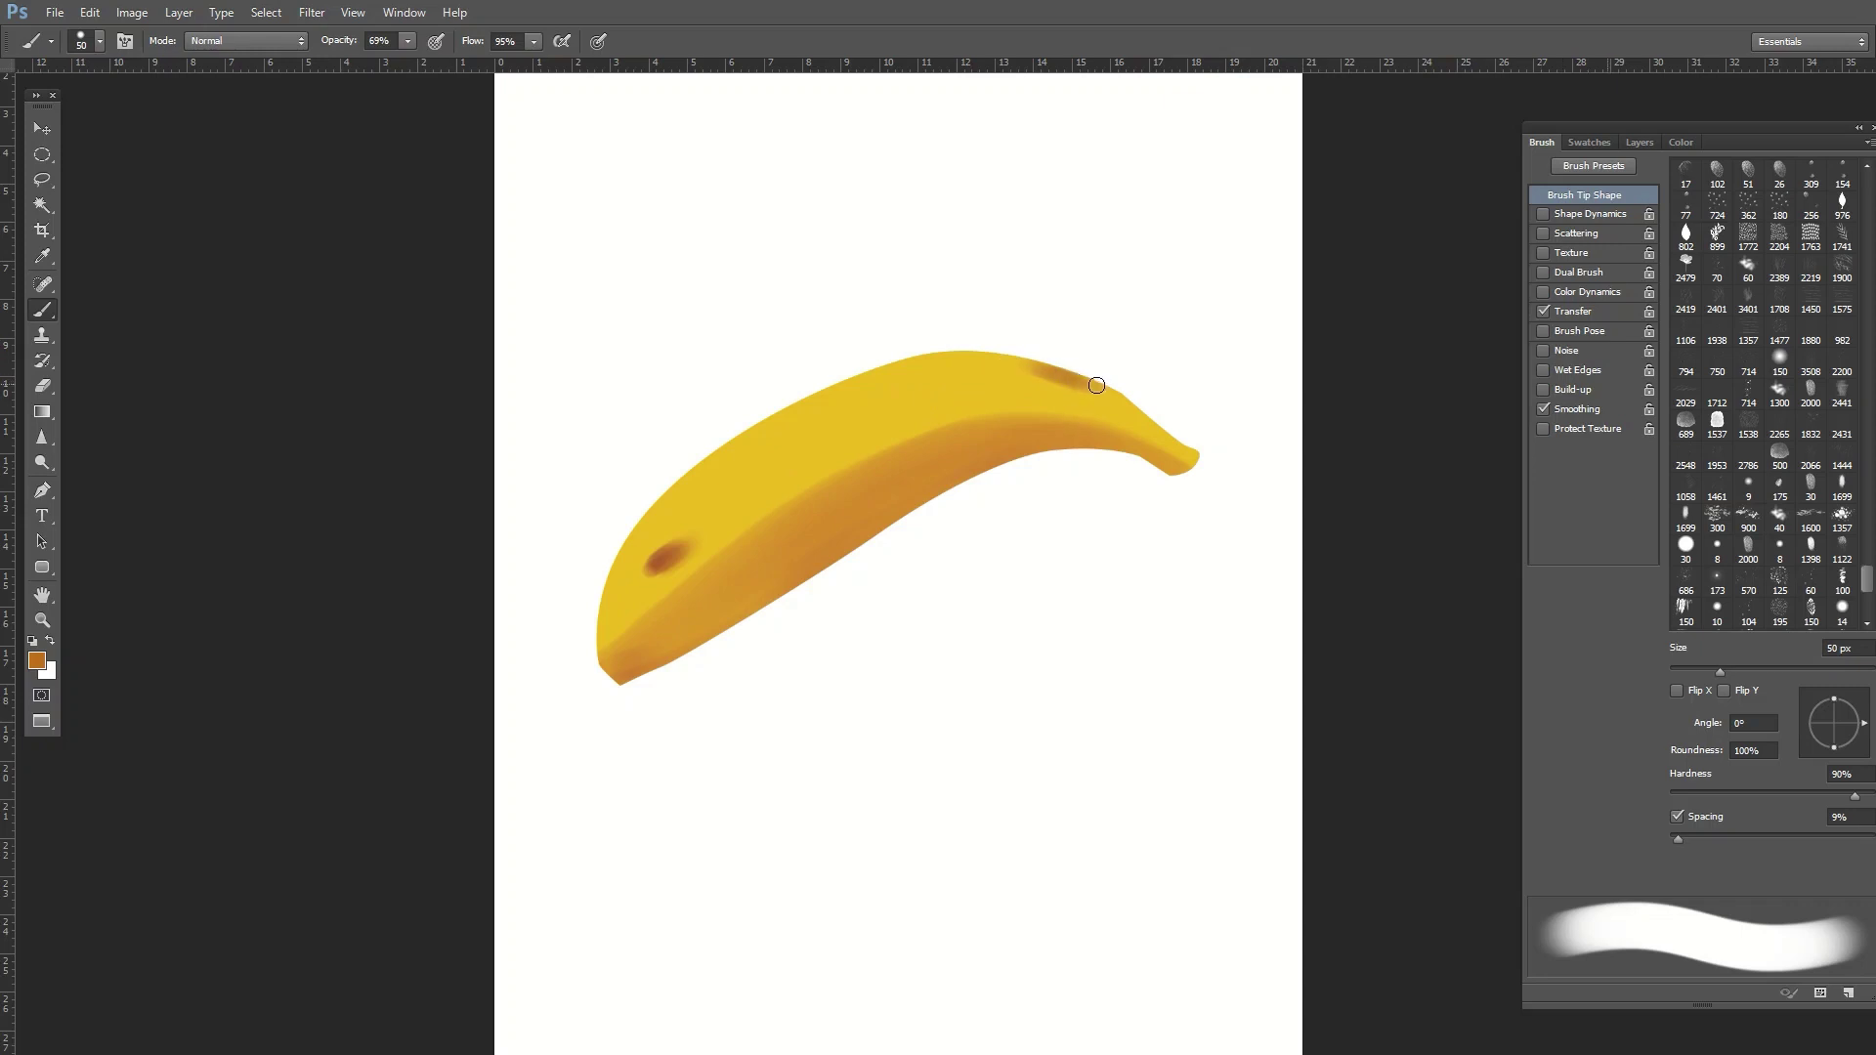
pyautogui.moveTo(752, 434); pyautogui.dragTo(796, 418)
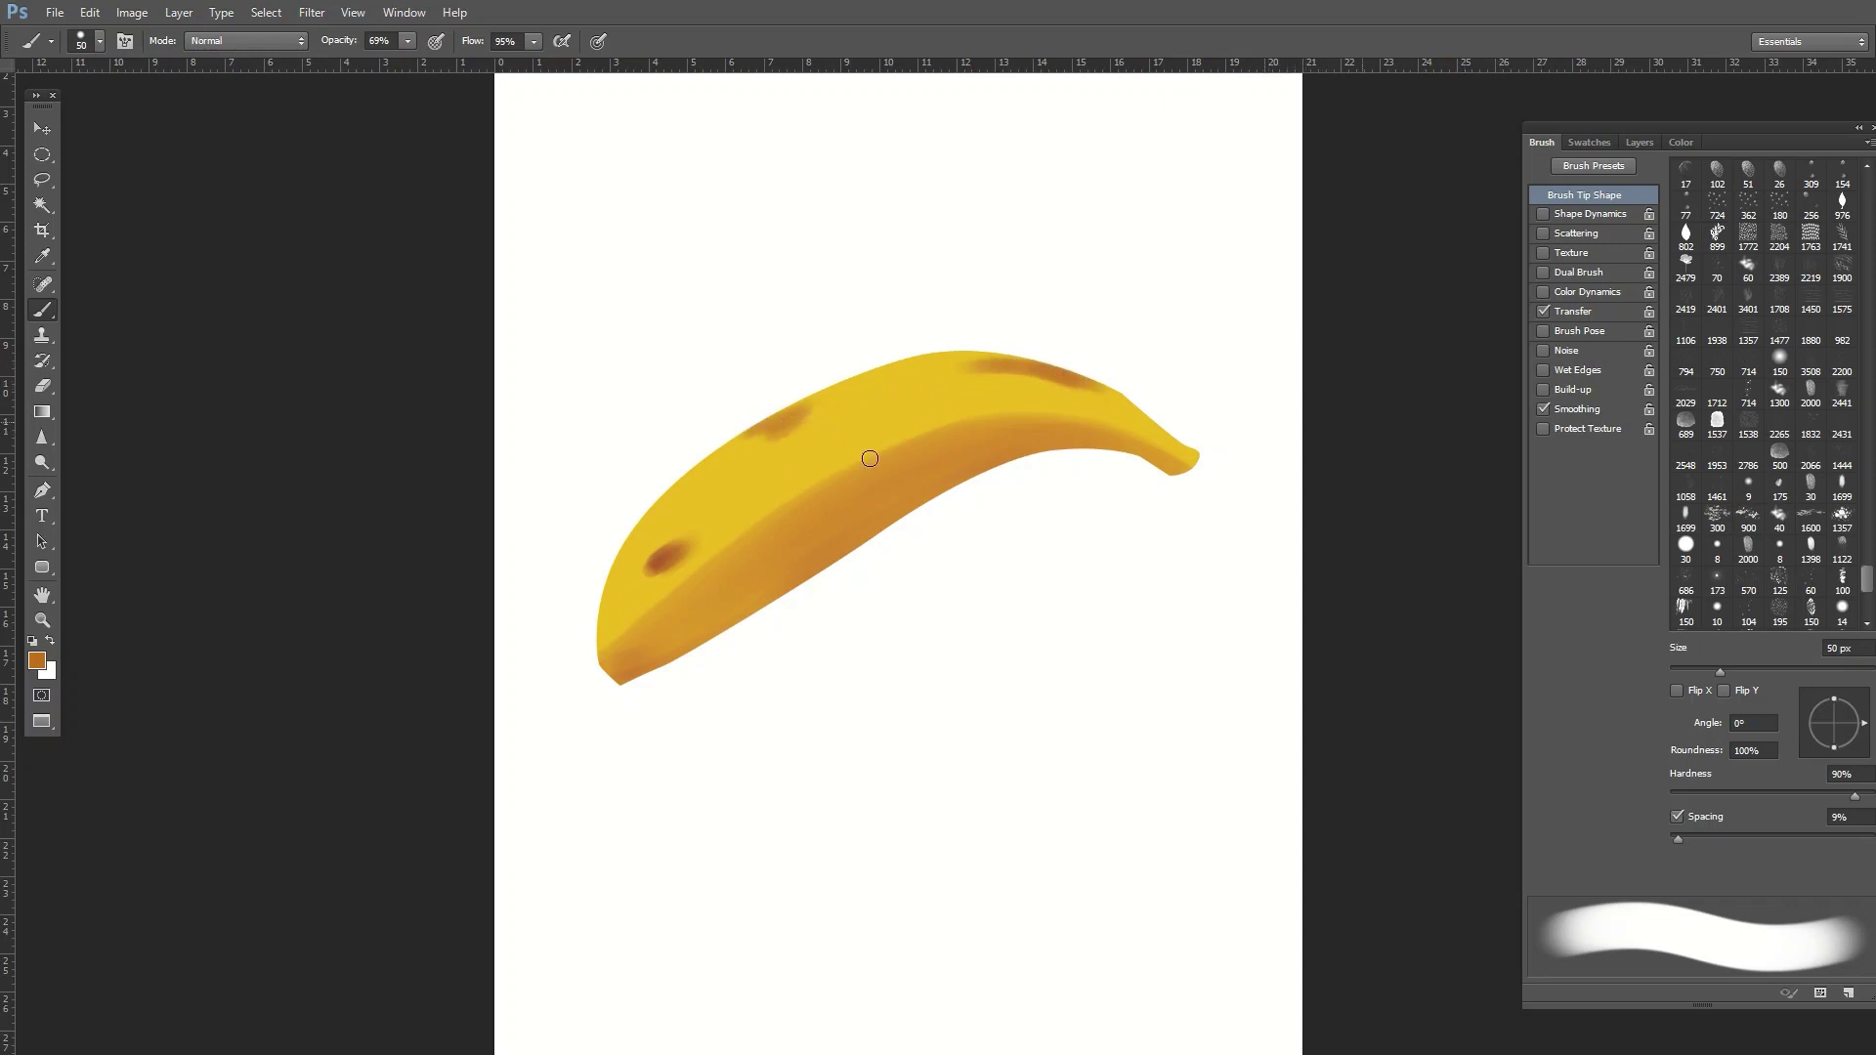
# Pick a yellow-green foreground colour.
pyautogui.click(37, 661)
pyautogui.click(1201, 793)
pyautogui.click(1151, 647)
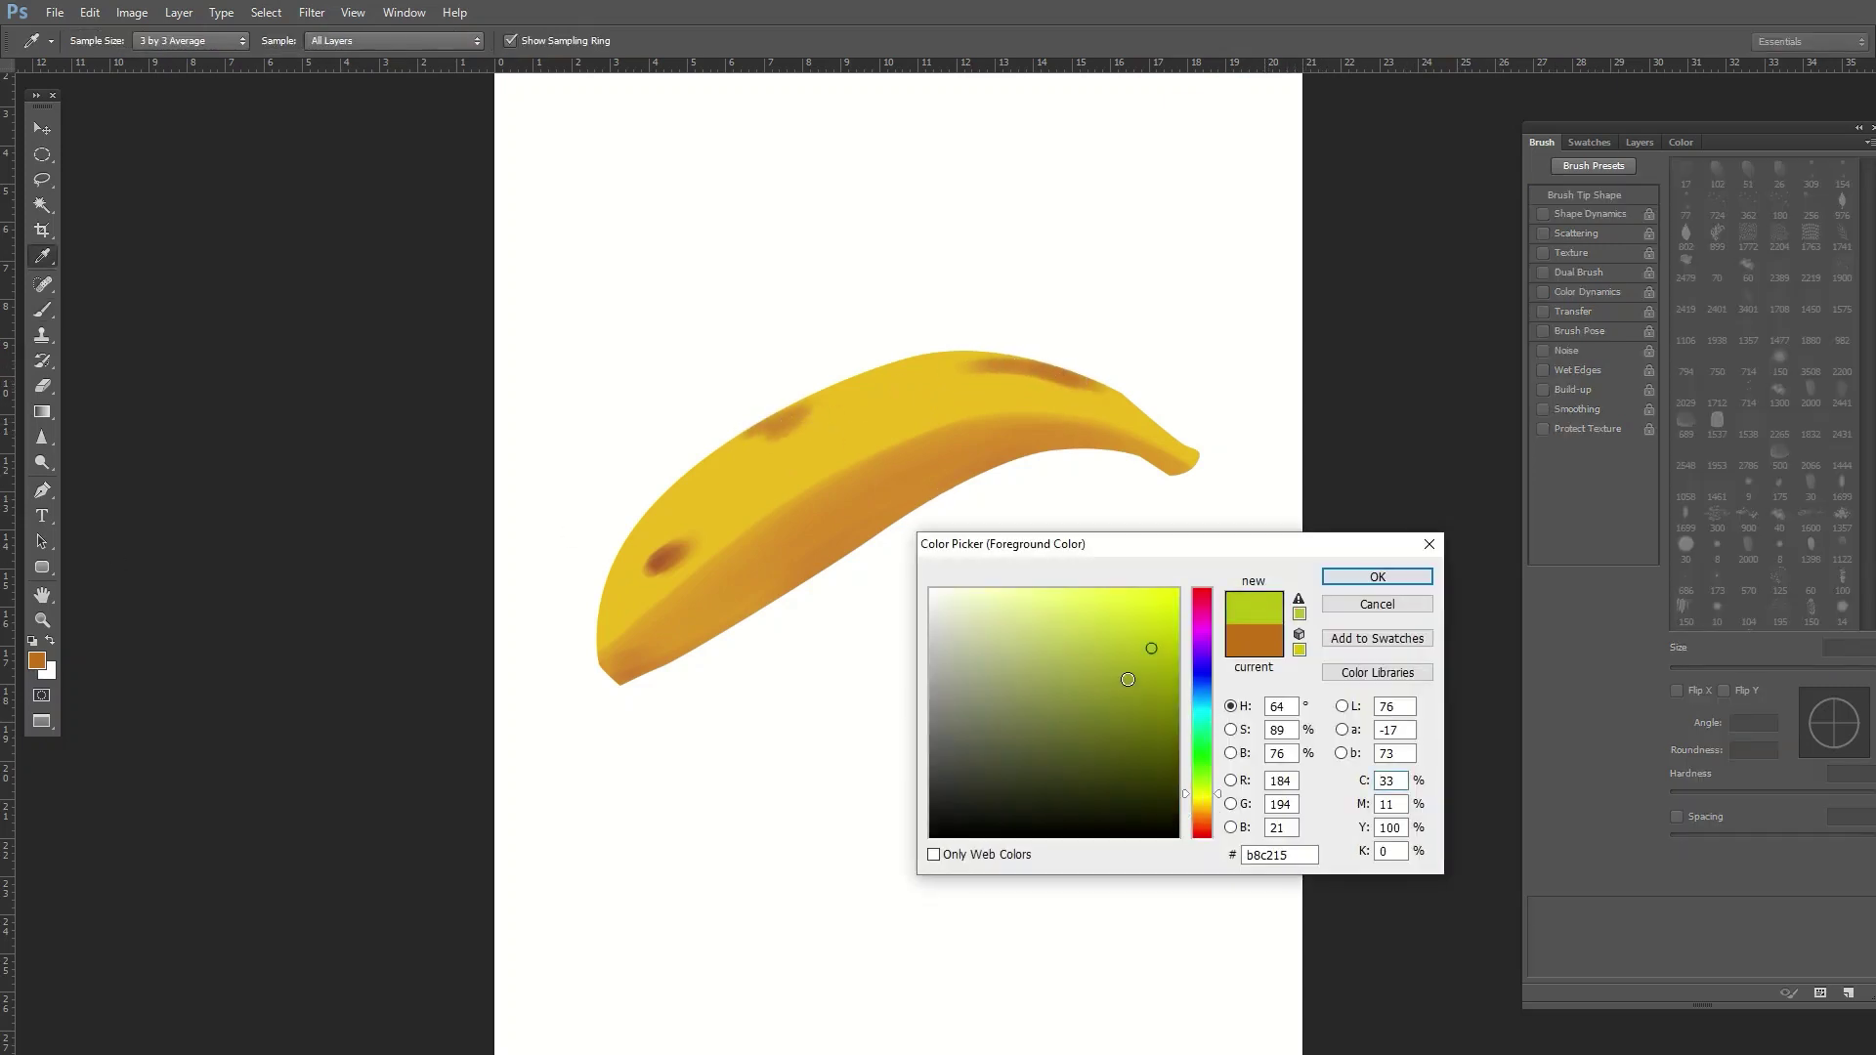
# Brush a faint yellow-green tinge onto the banana in Multiply mode with a larger brush.
pyautogui.click(1378, 577)
pyautogui.press('b')
pyautogui.press(']')
pyautogui.press(']')
pyautogui.press(']')
pyautogui.moveTo(1171, 429); pyautogui.dragTo(1132, 421)
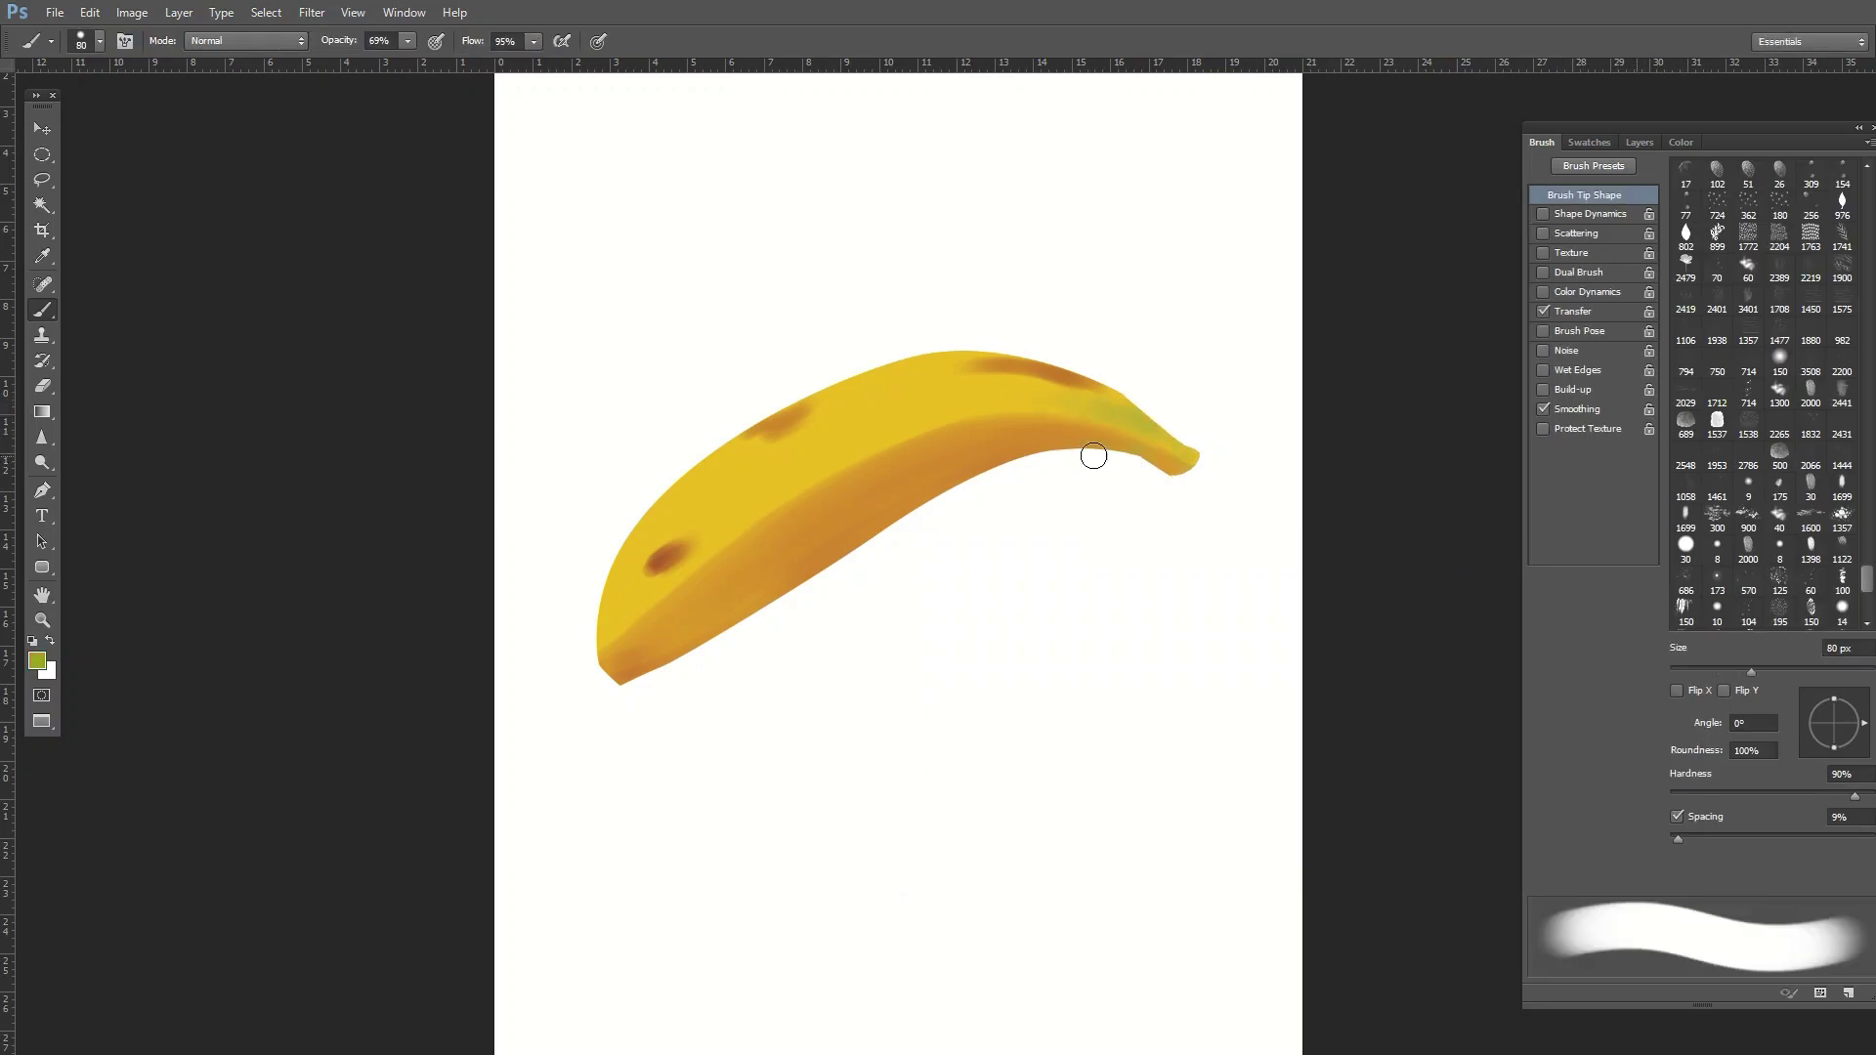
pyautogui.press(']')
pyautogui.press(']')
pyautogui.hotkey('alt', 'shift', 'm')
pyautogui.press(']')
pyautogui.press(']')
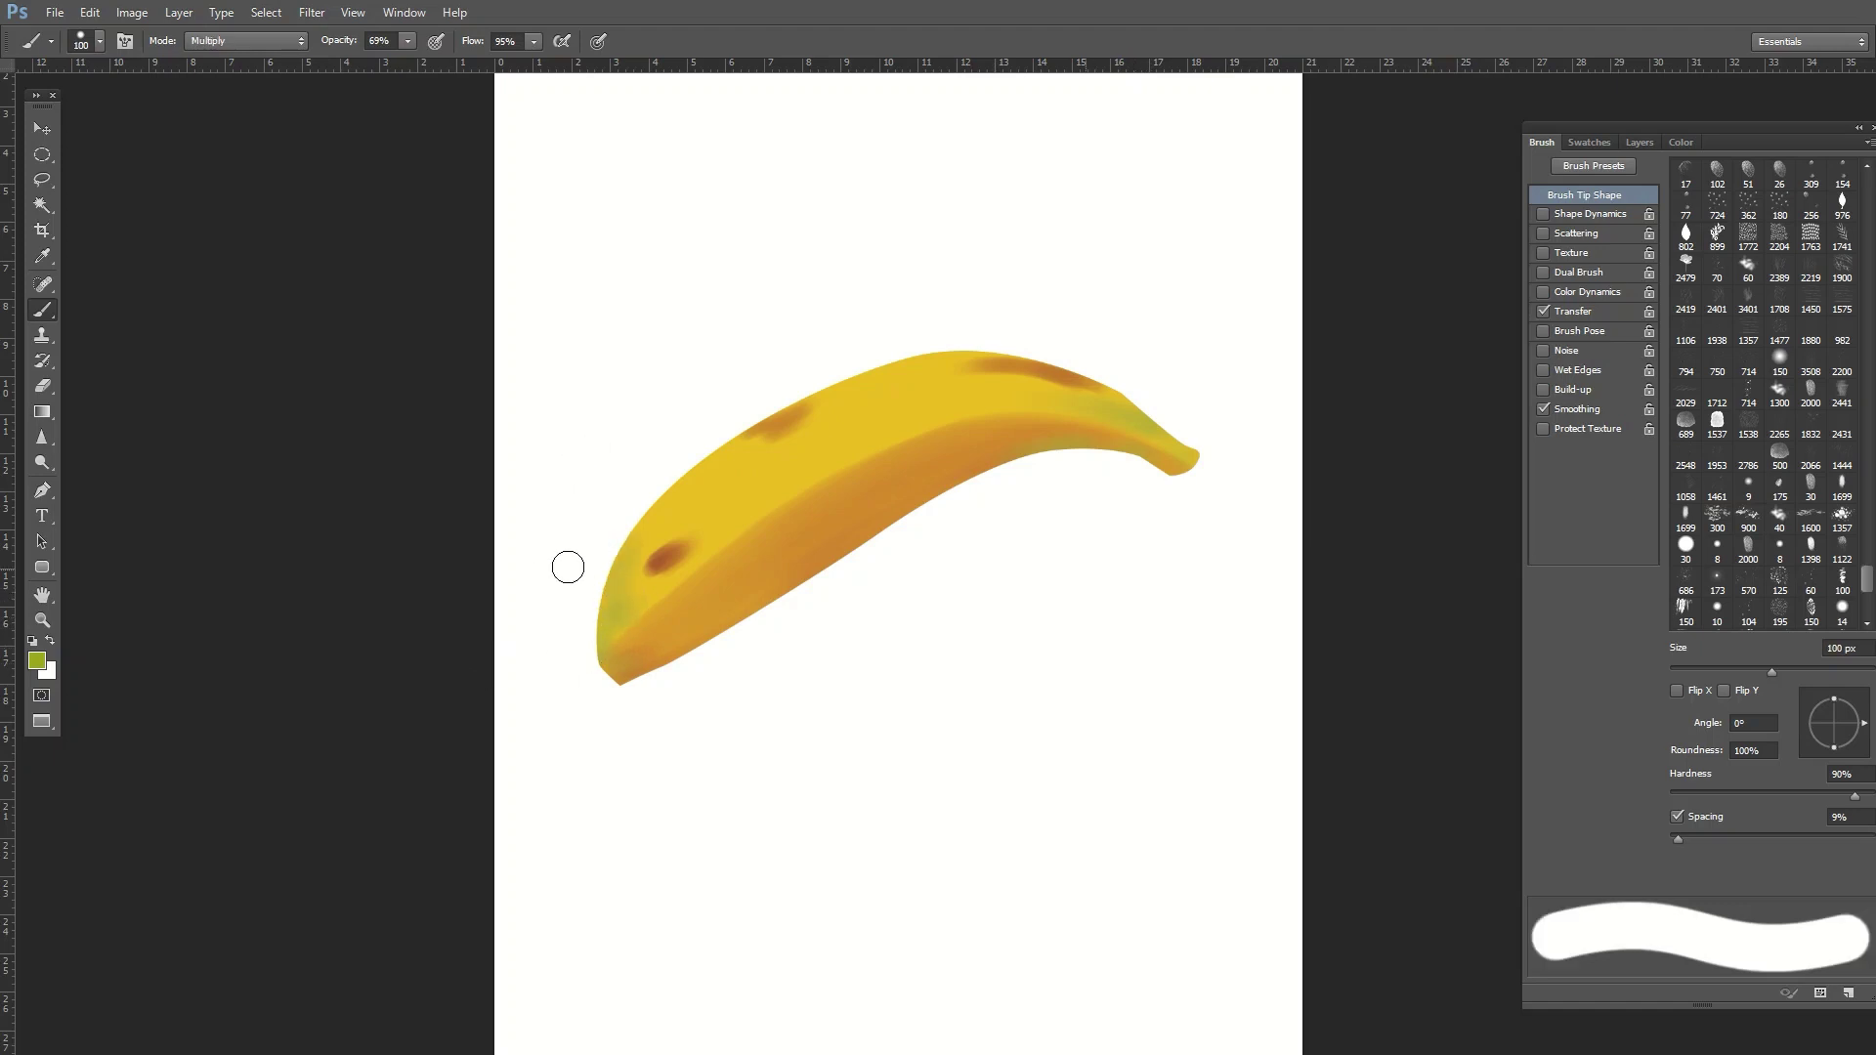
# Choose a darker brown and darken the banana's left tip.
pyautogui.press('i')
pyautogui.click(36, 660)
pyautogui.click(1129, 754)
pyautogui.press('Return')
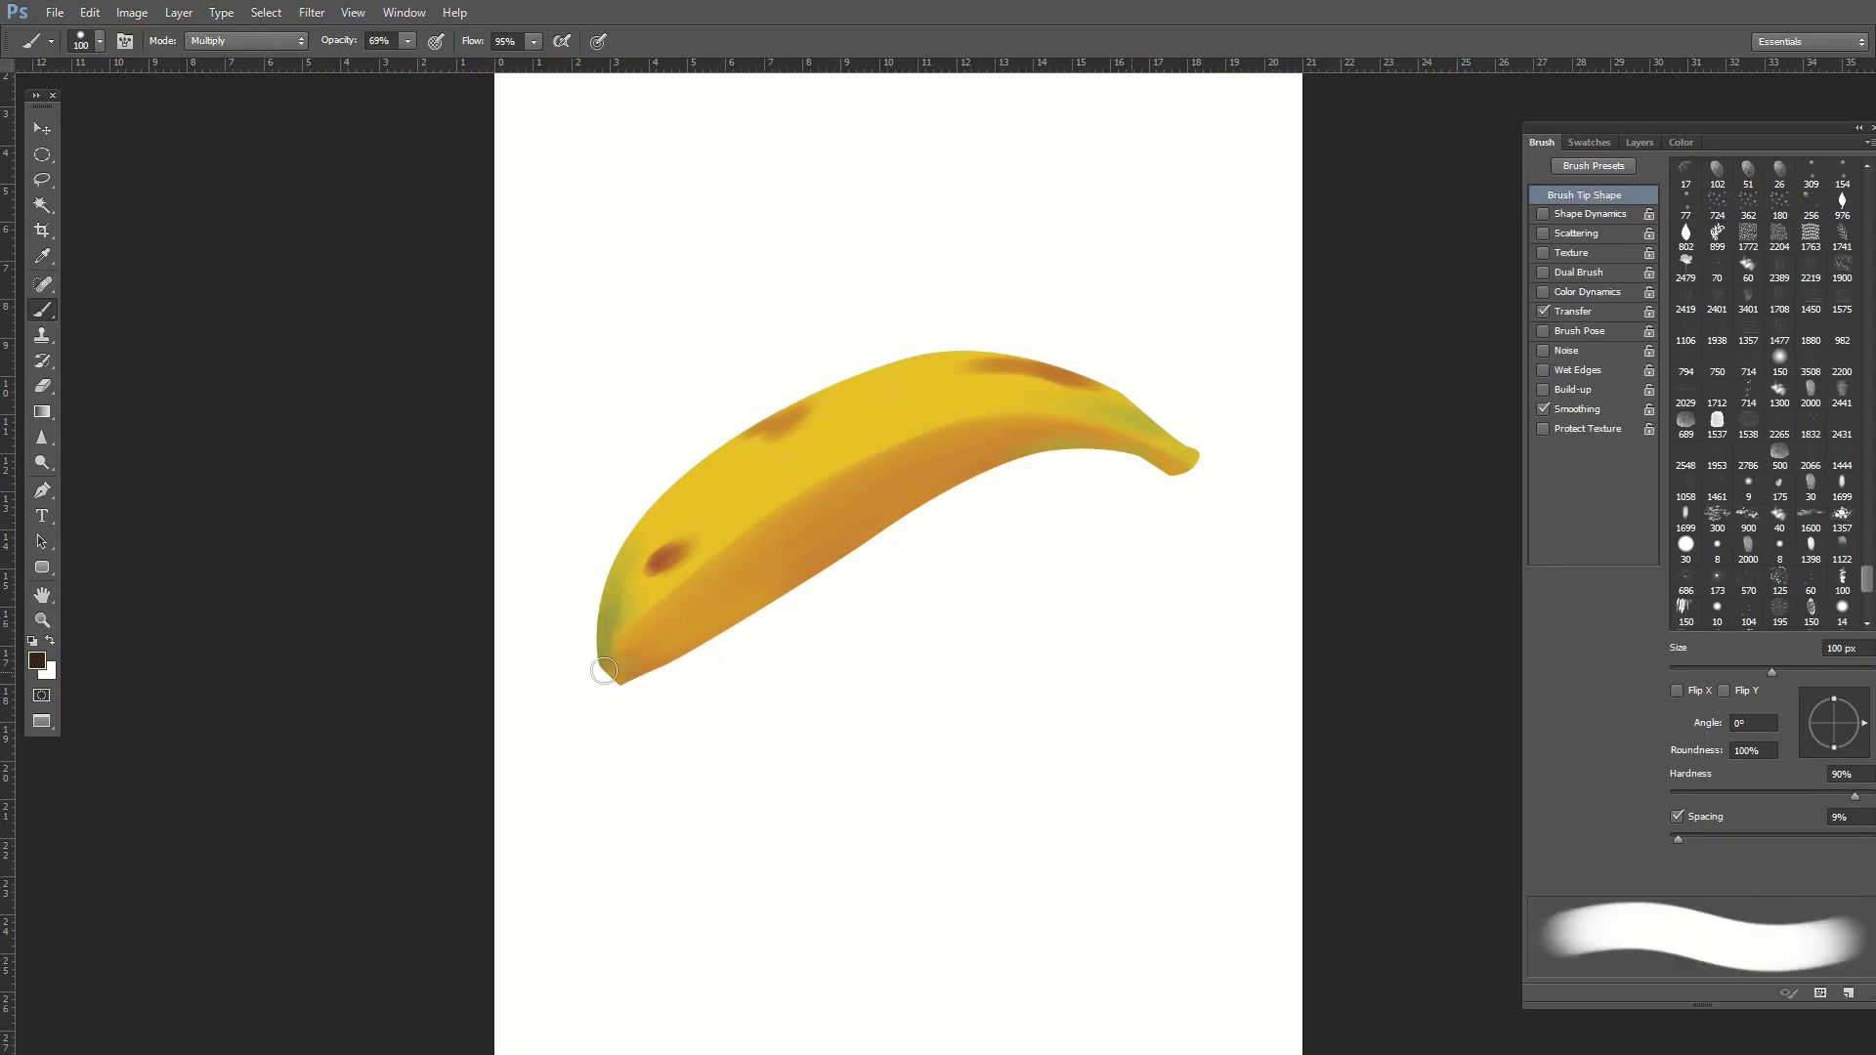
pyautogui.press('[')
pyautogui.press('[')
pyautogui.press('[')
pyautogui.moveTo(610, 636); pyautogui.dragTo(619, 679)
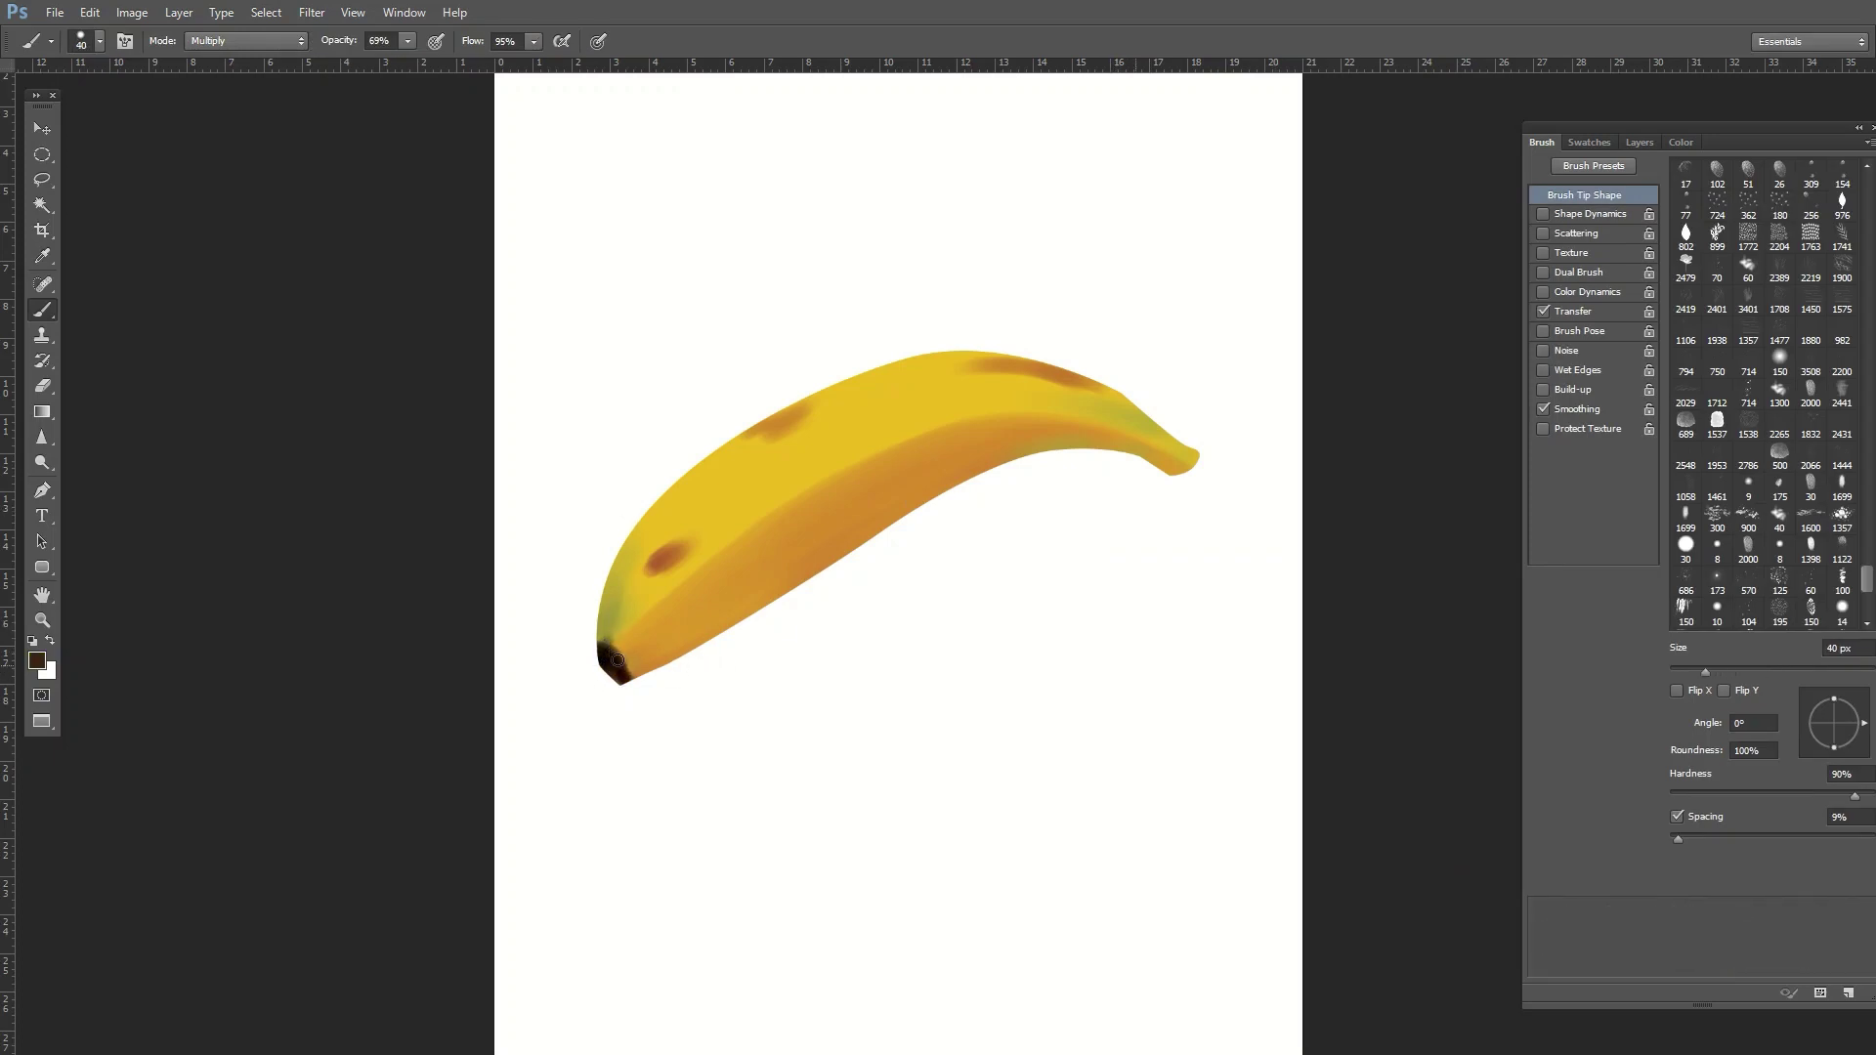
pyautogui.moveTo(603, 656); pyautogui.dragTo(610, 650)
# Paint the stem end dark brown and fine-tune brush size and opacity.
pyautogui.press('[')
pyautogui.moveTo(1139, 457); pyautogui.dragTo(1153, 460)
pyautogui.press(']')
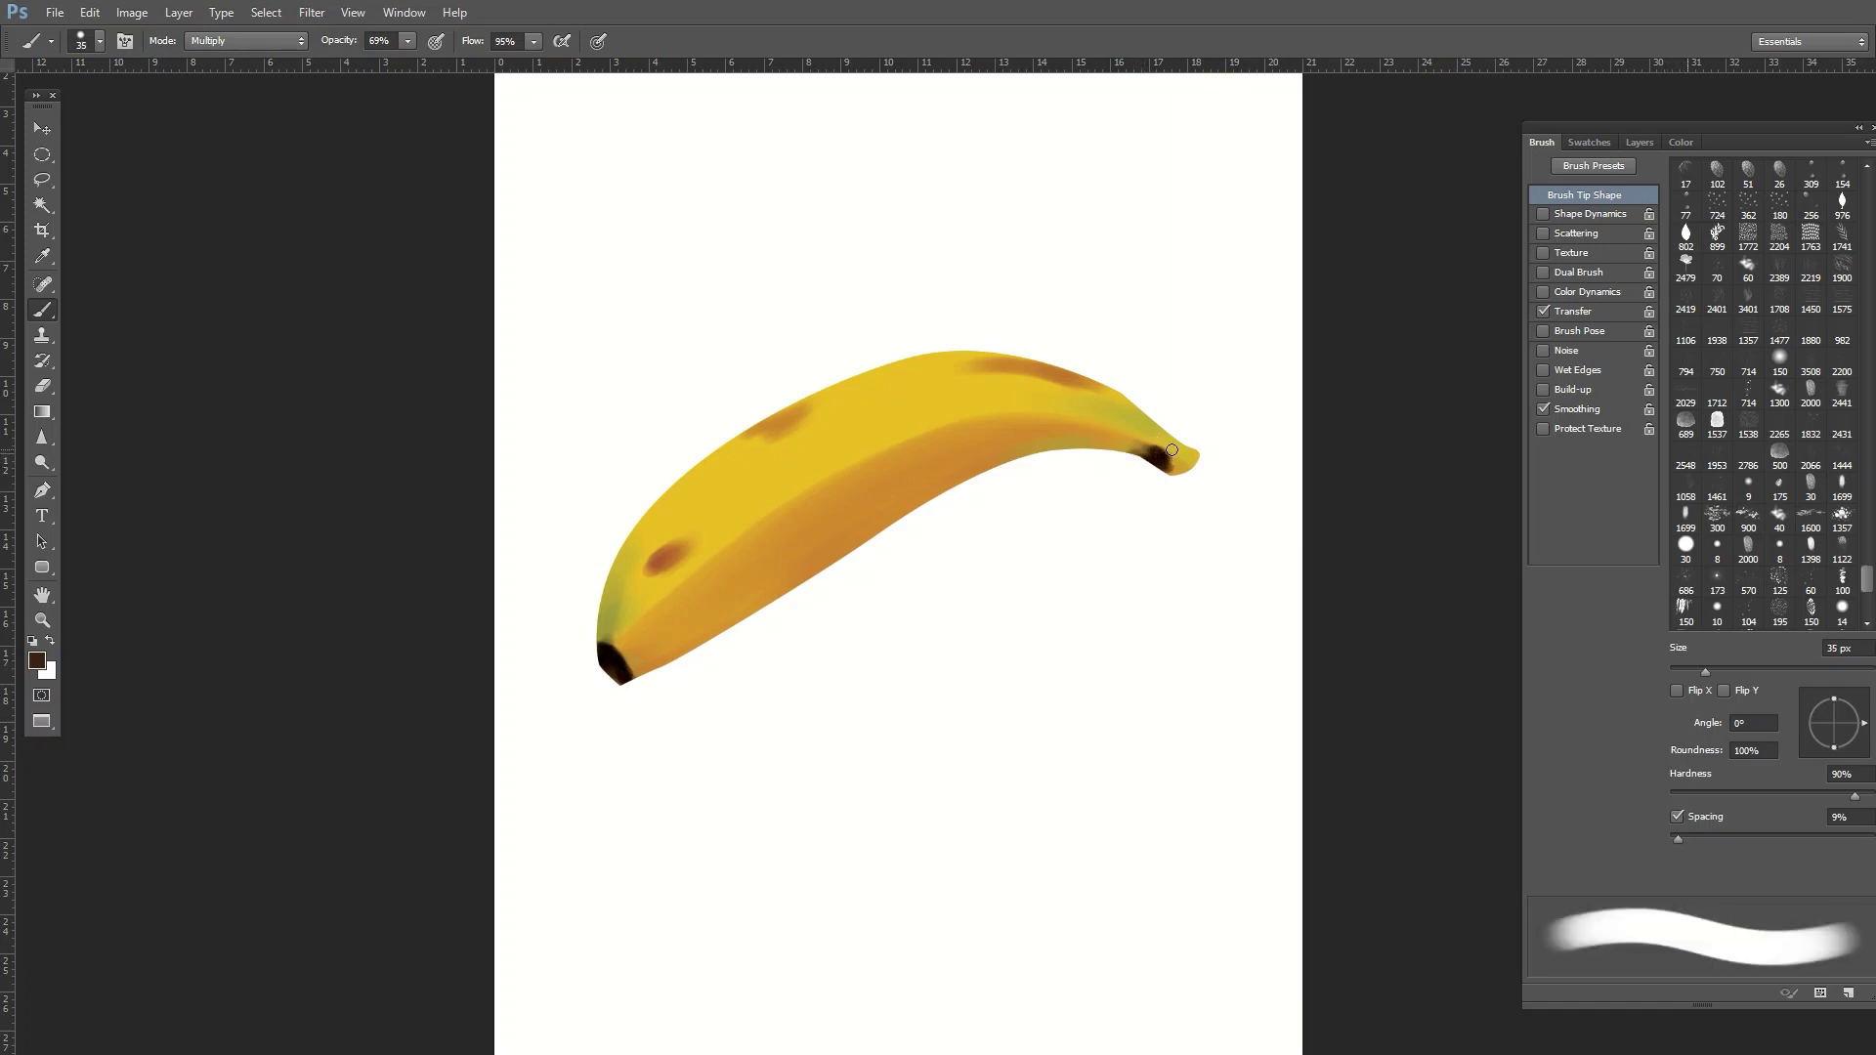
pyautogui.press('[')
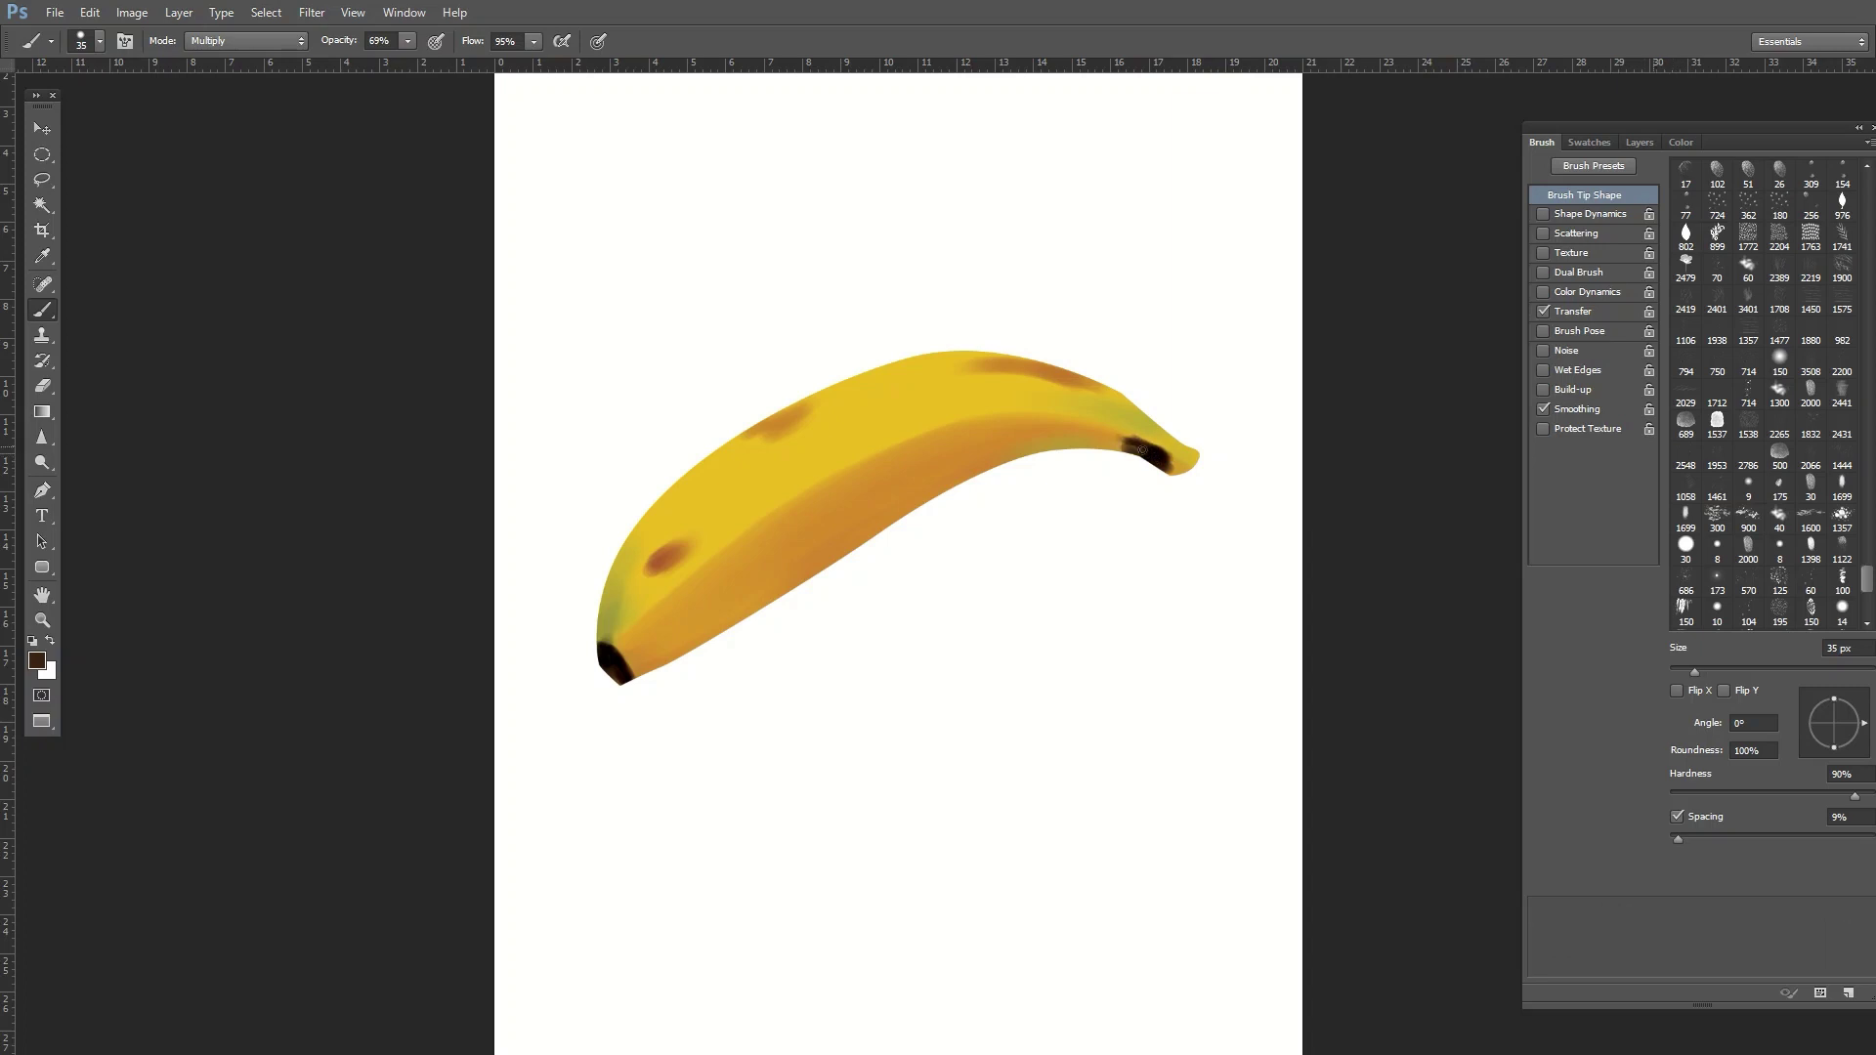
pyautogui.press('[')
pyautogui.press('[')
pyautogui.press('[')
pyautogui.press(']')
pyautogui.press(']')
pyautogui.press(']')
pyautogui.press(']')
pyautogui.press(']')
pyautogui.press('2')
pyautogui.press('6')
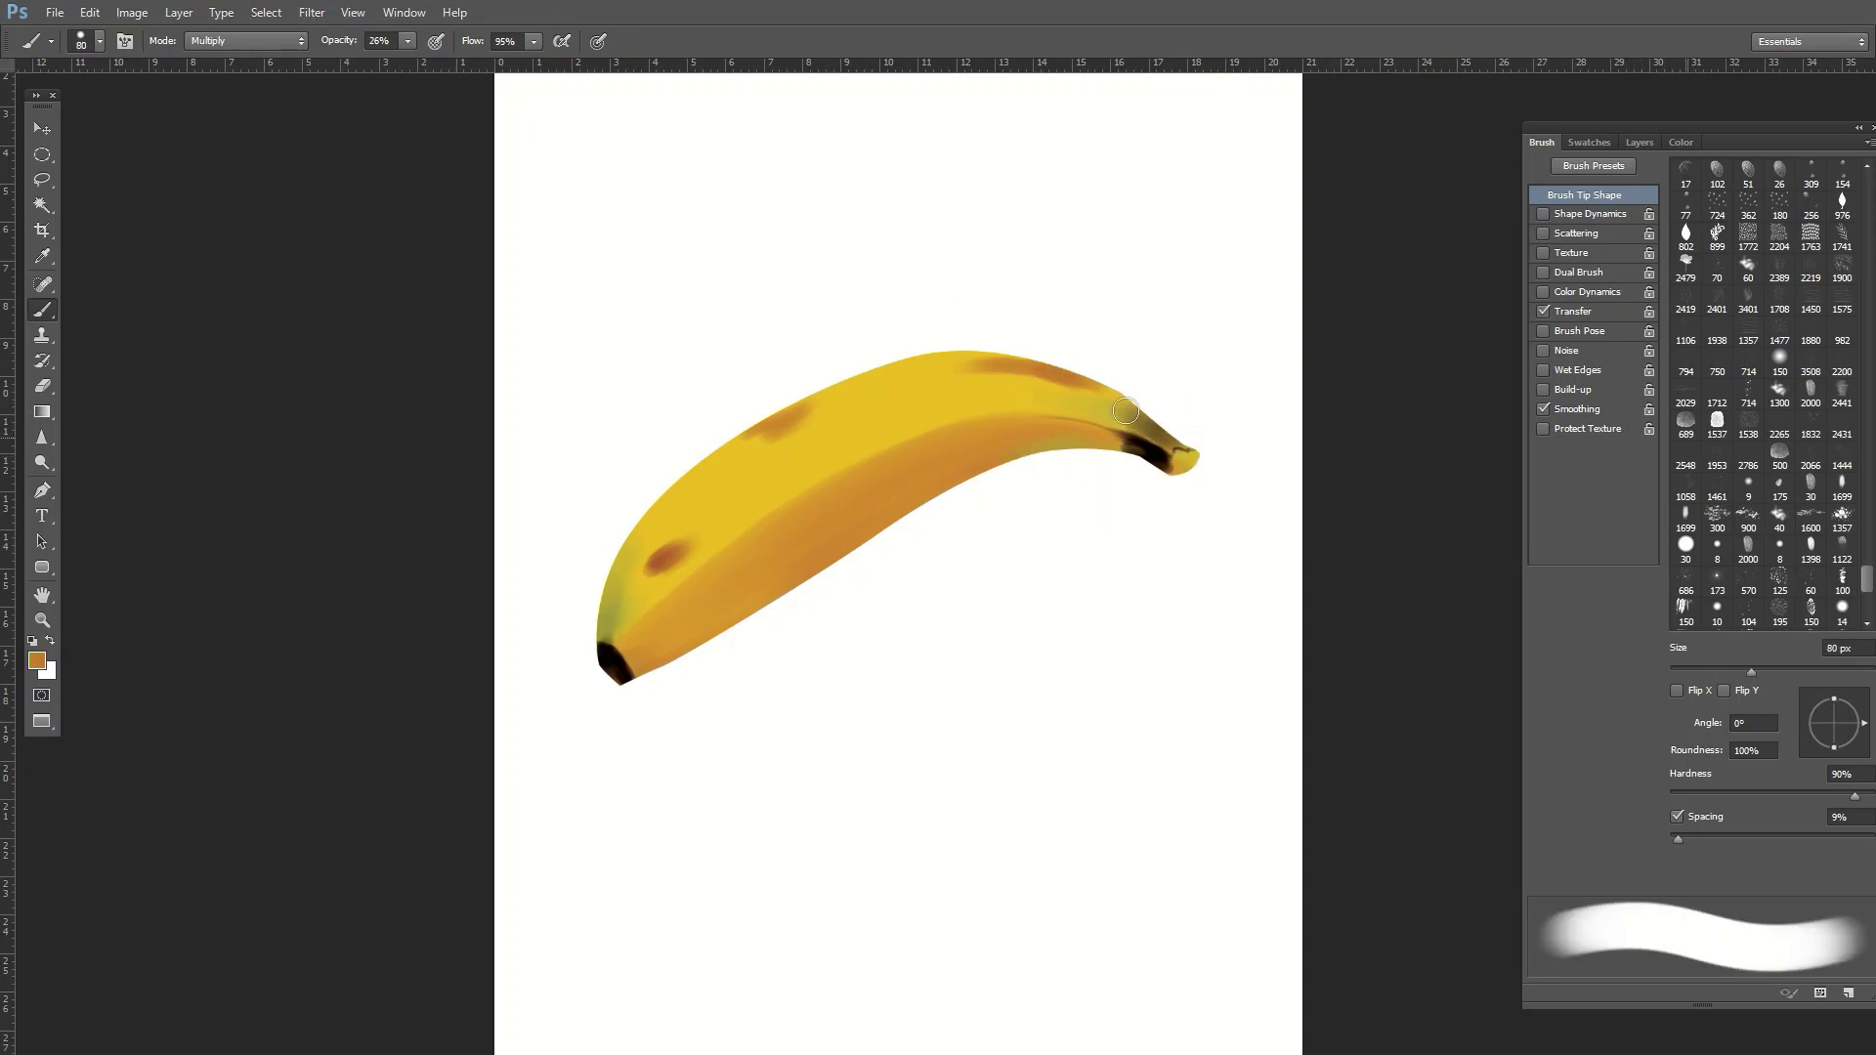
# Darken the upper edge toward the stem and repaint the stem tip with sampled golden yellow.
pyautogui.moveTo(1047, 377); pyautogui.dragTo(1175, 447)
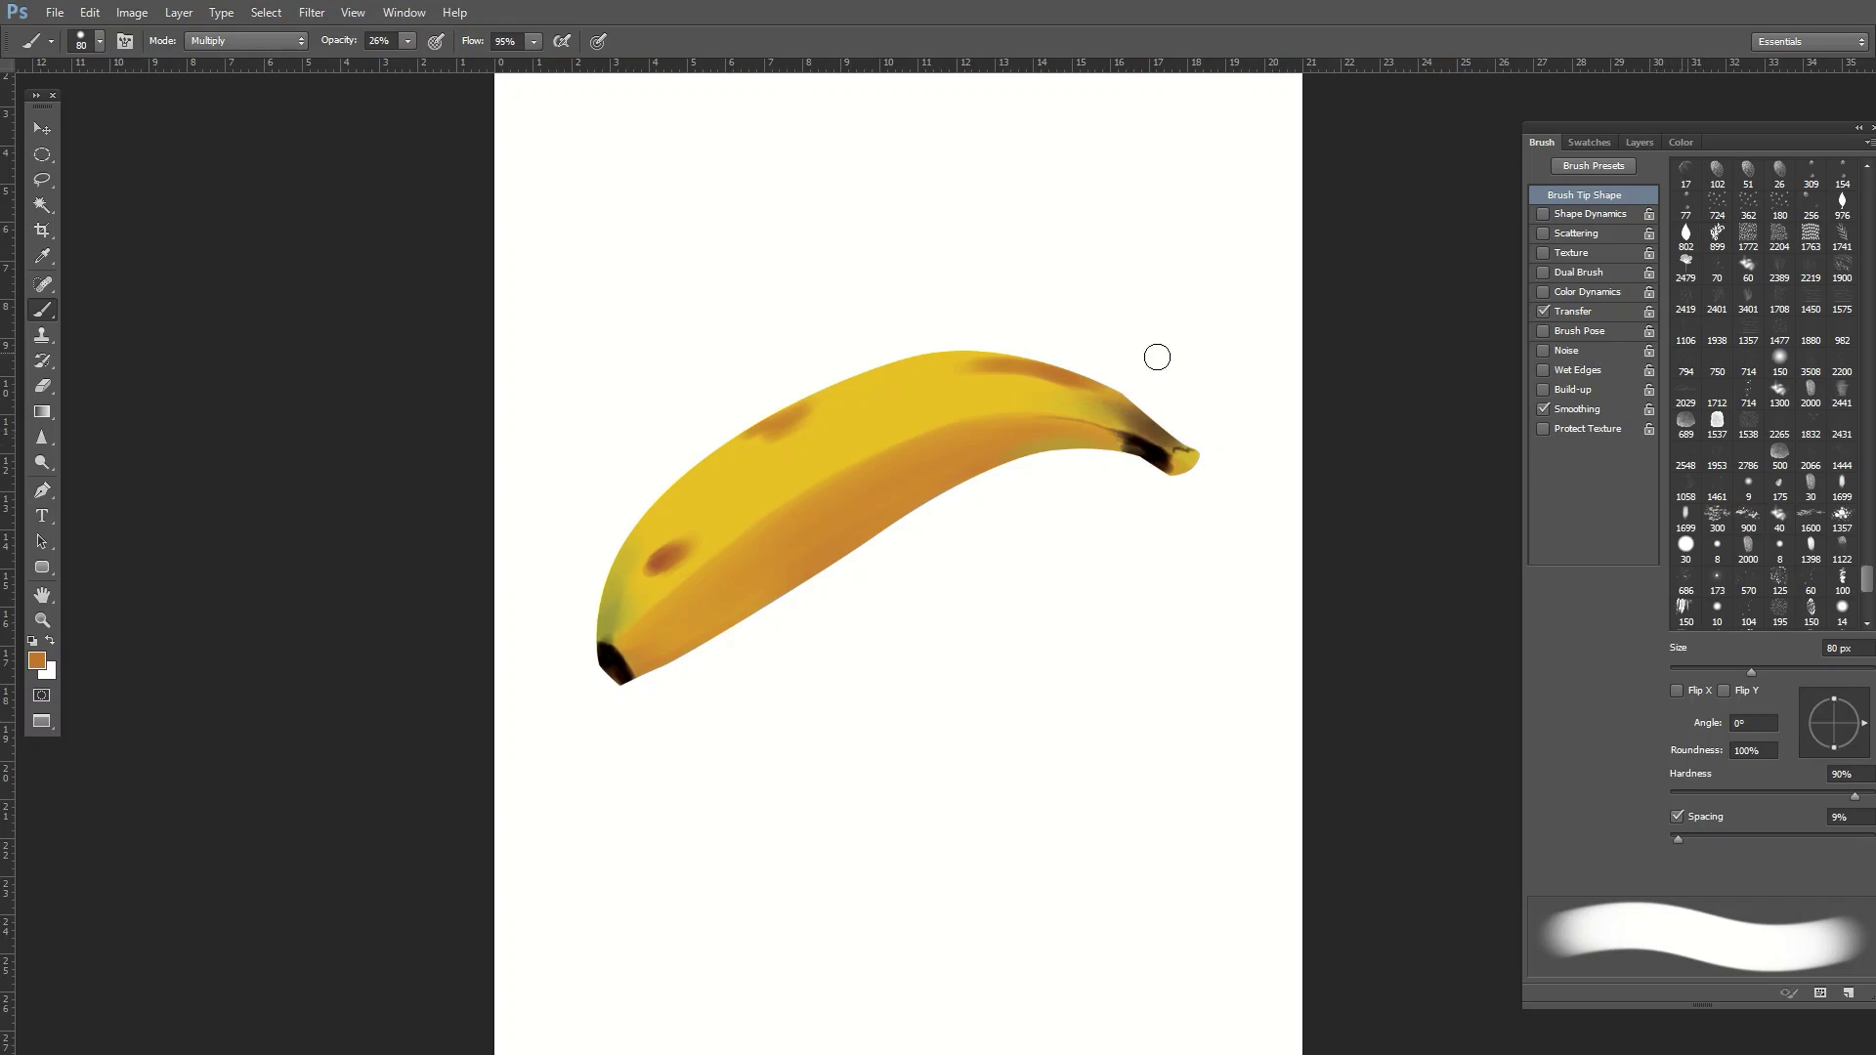
pyautogui.press('[')
pyautogui.press('[')
pyautogui.press('[')
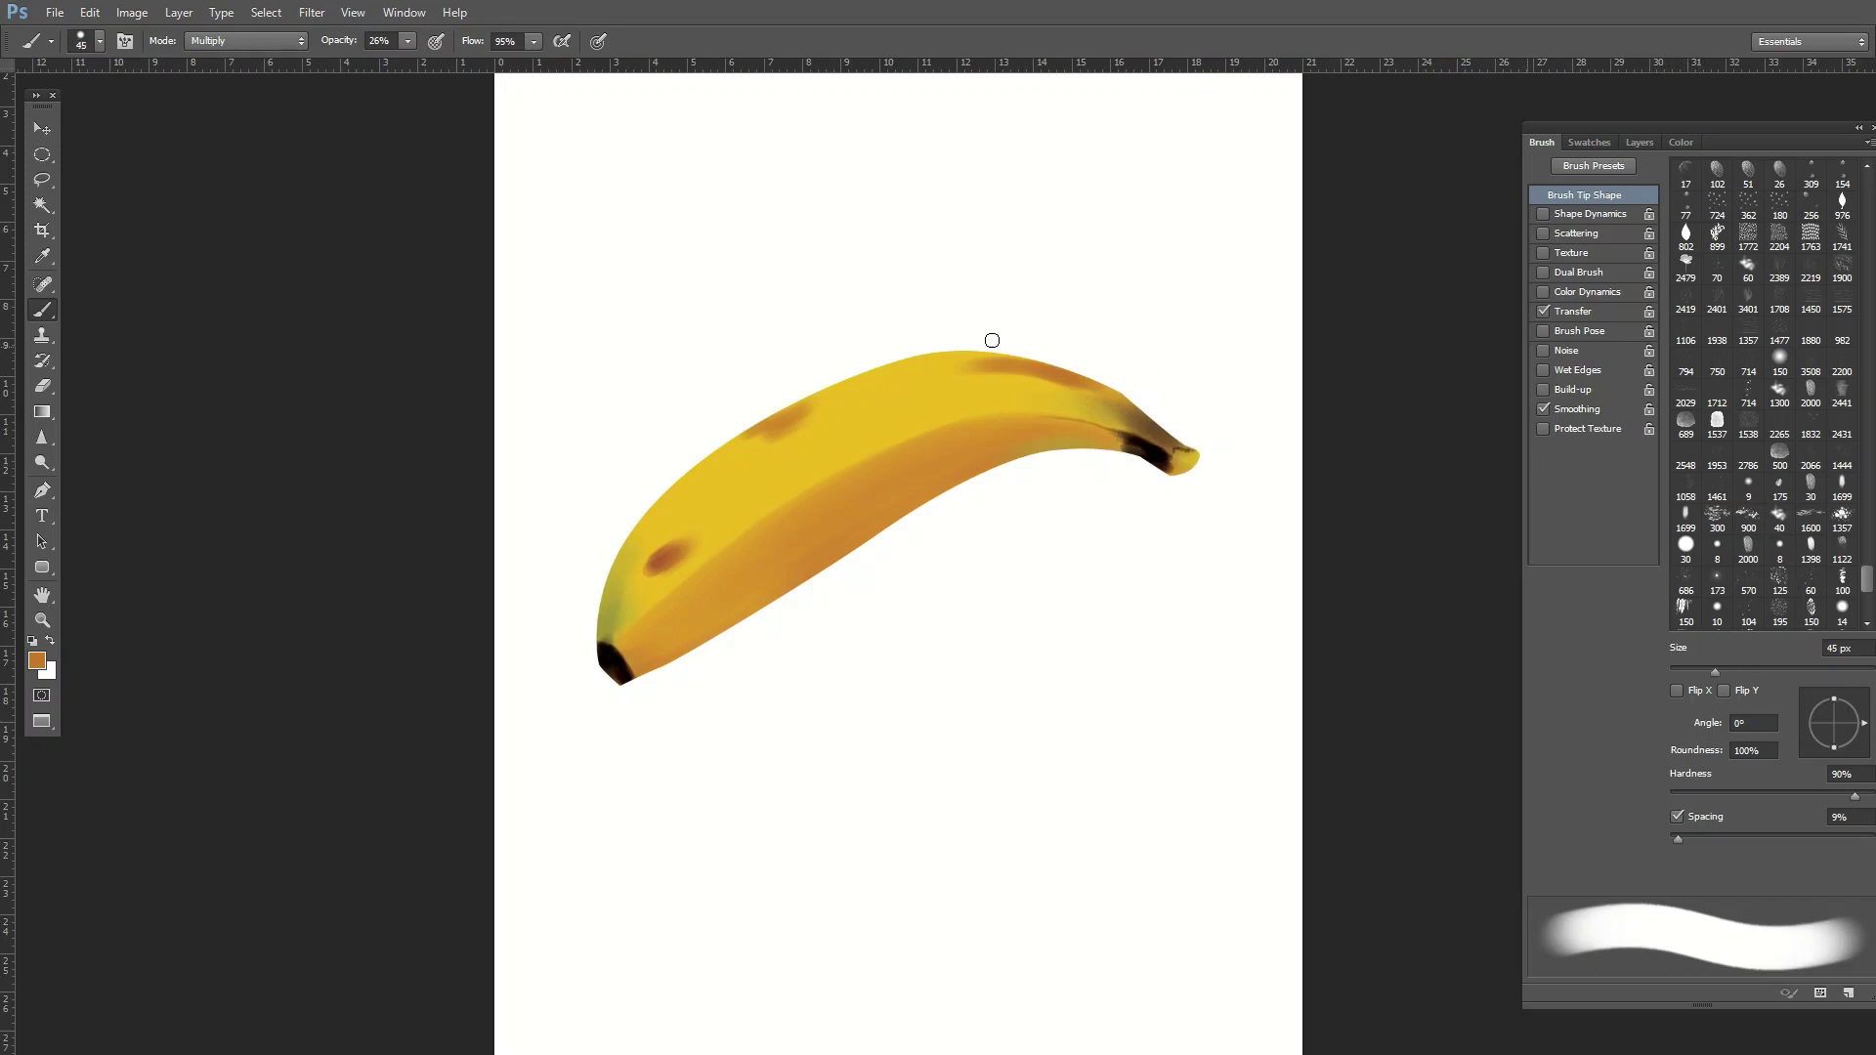
pyautogui.keyDown('alt'); pyautogui.click(1147, 415); pyautogui.keyUp('alt')
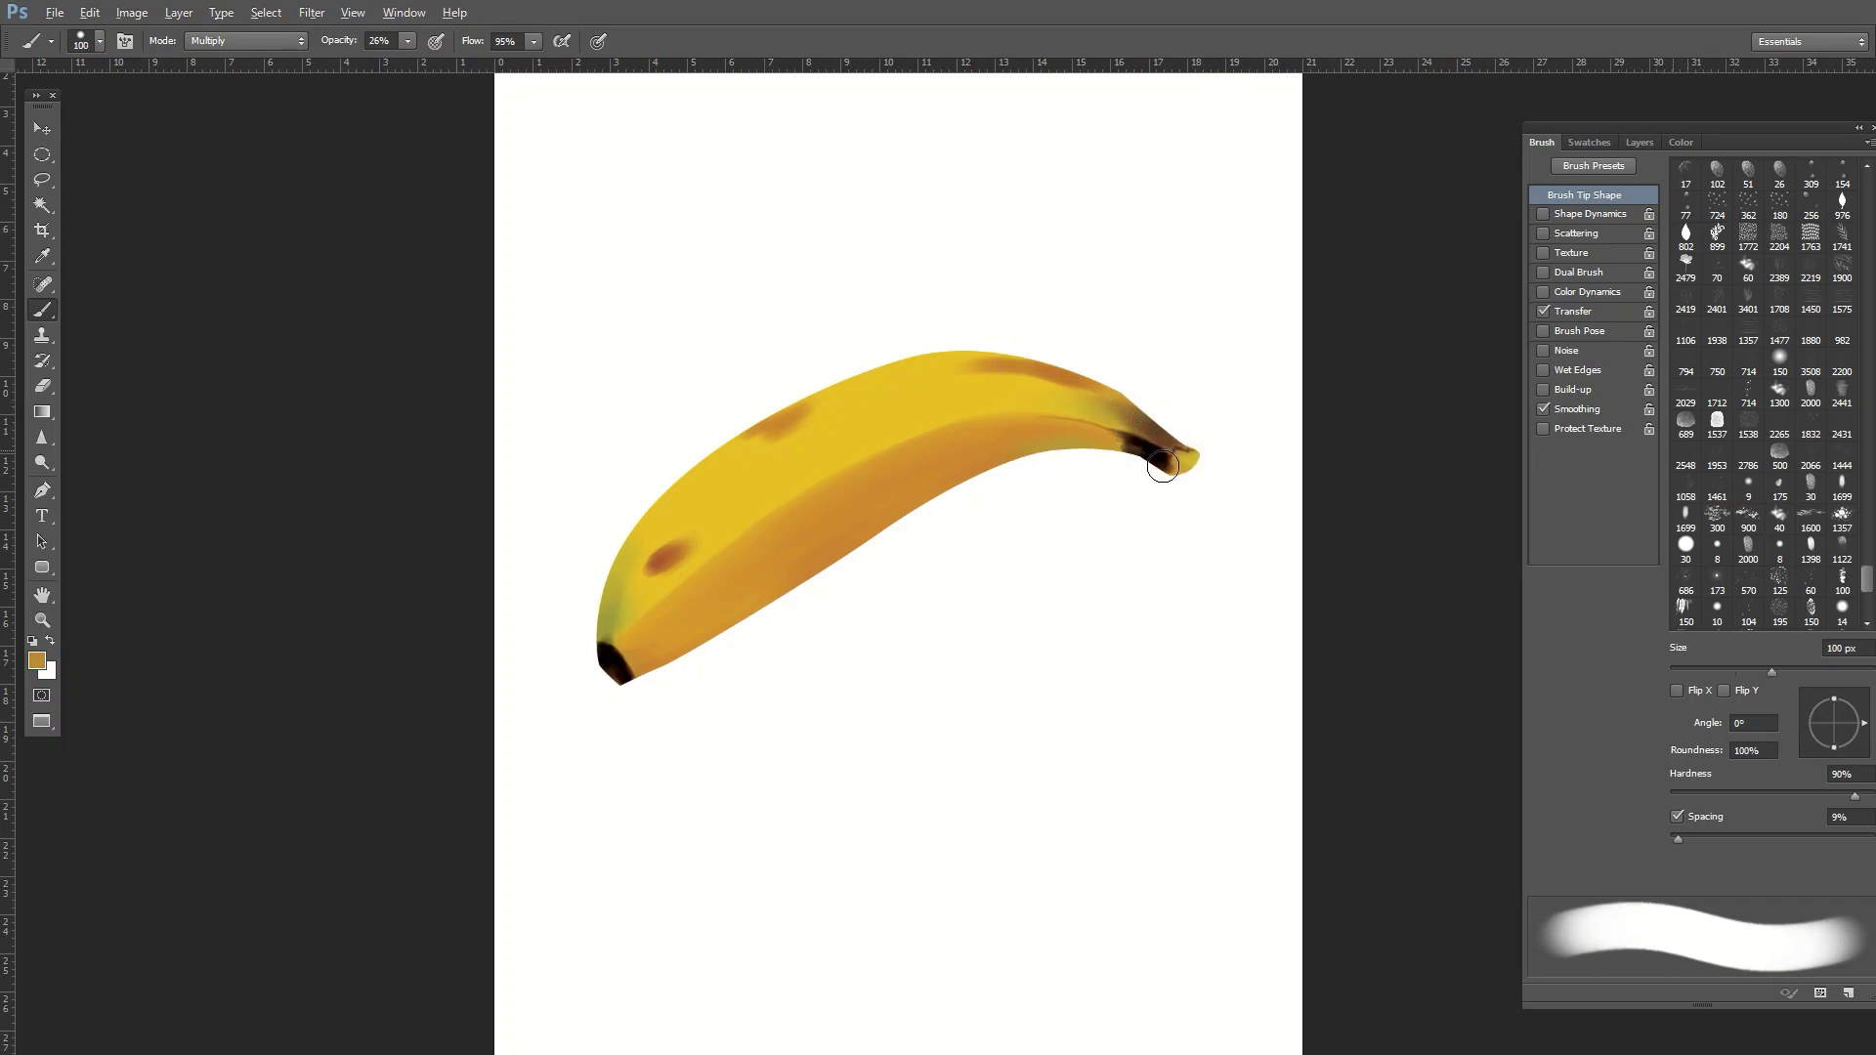
pyautogui.moveTo(1138, 455); pyautogui.dragTo(1187, 464)
pyautogui.press('[')
pyautogui.press('[')
# Choose a light yellow foreground and shrink the brush.
pyautogui.click(37, 660)
pyautogui.click(1077, 599)
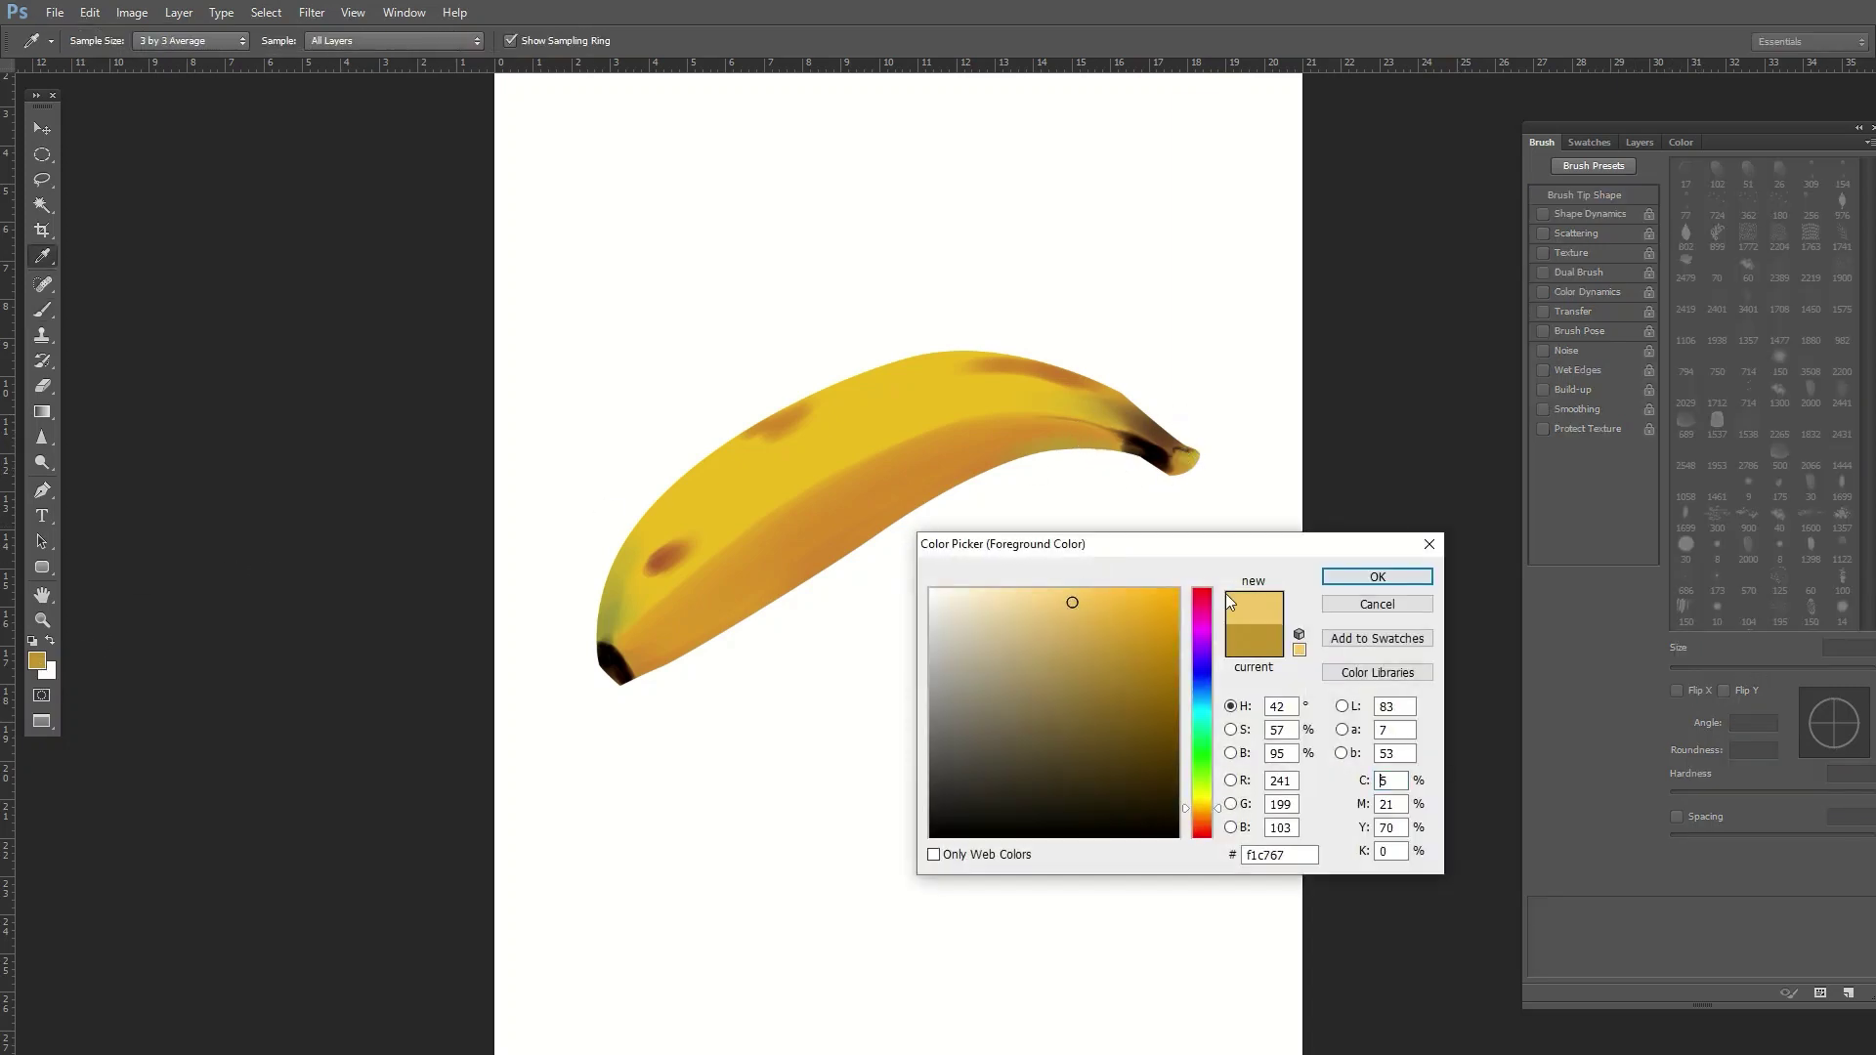
pyautogui.click(1354, 577)
pyautogui.press('[')
pyautogui.press('[')
pyautogui.press('[')
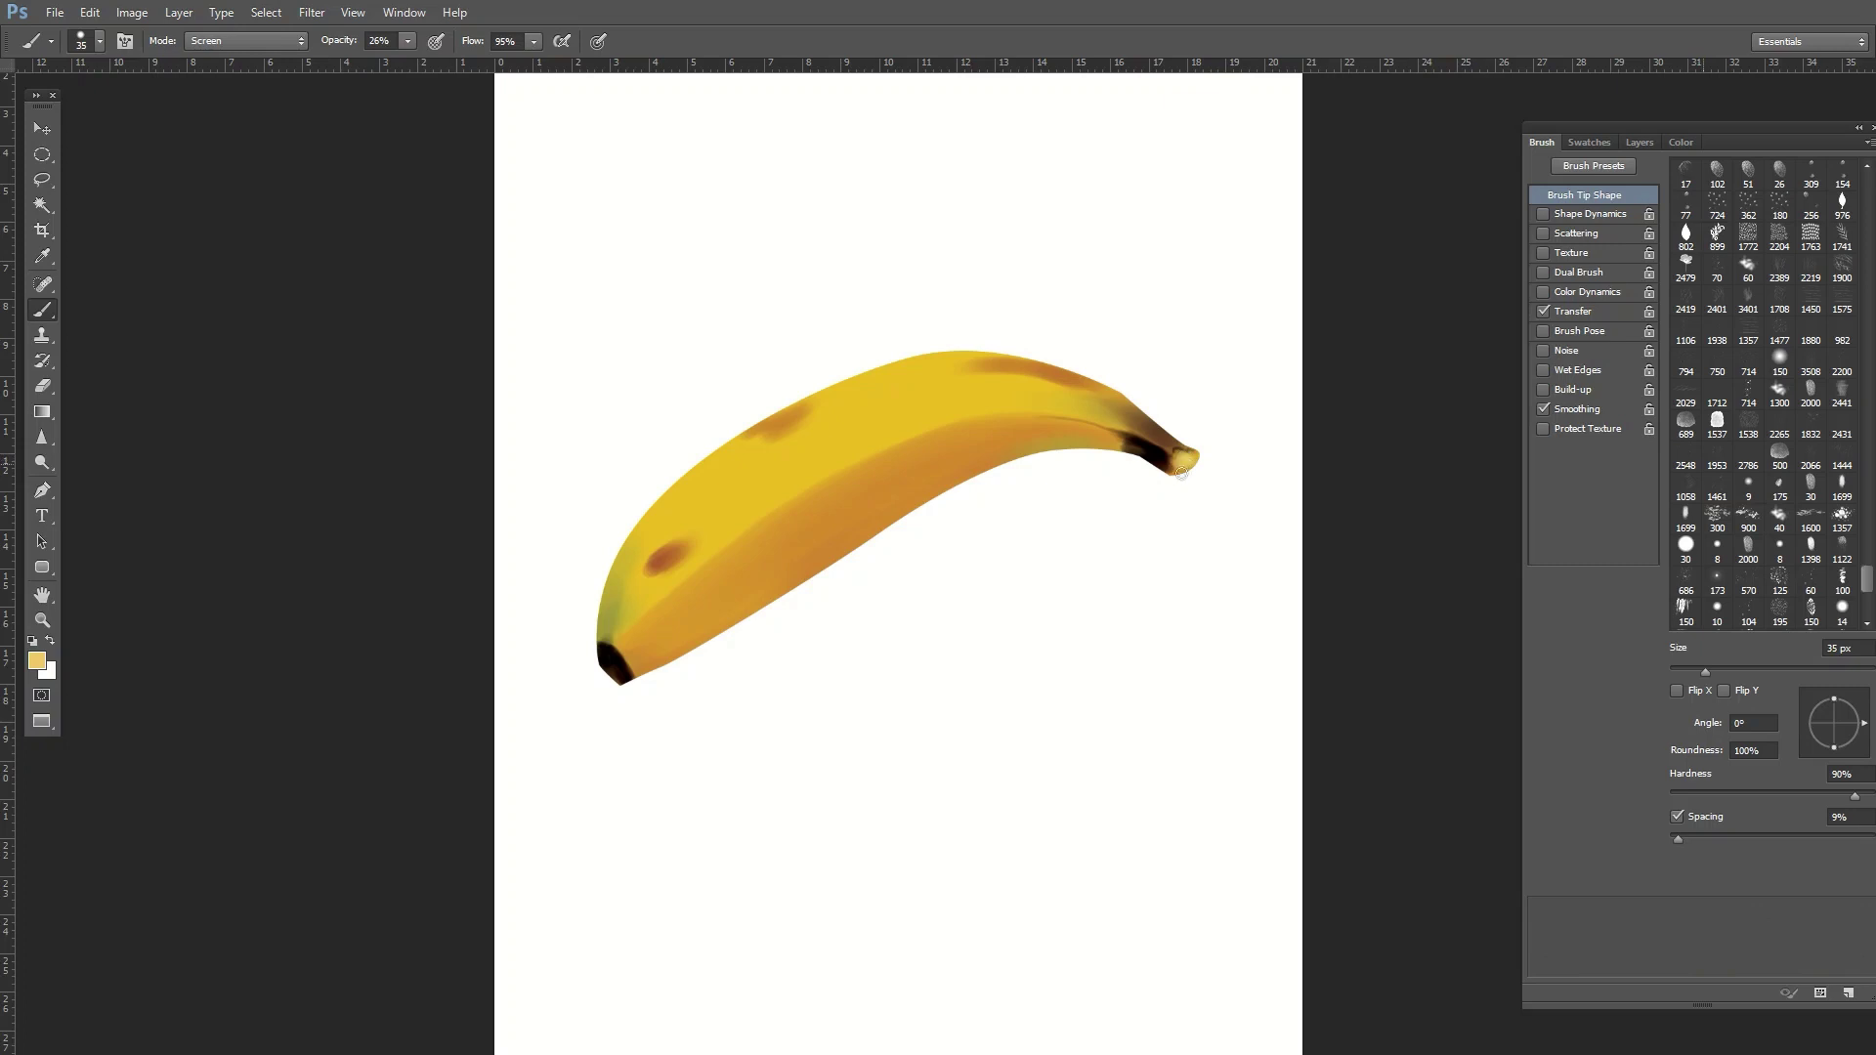
# Hide the side panels, faintly shade the lower edge and choose a darker brown.
pyautogui.press('F5')
pyautogui.press('F7')
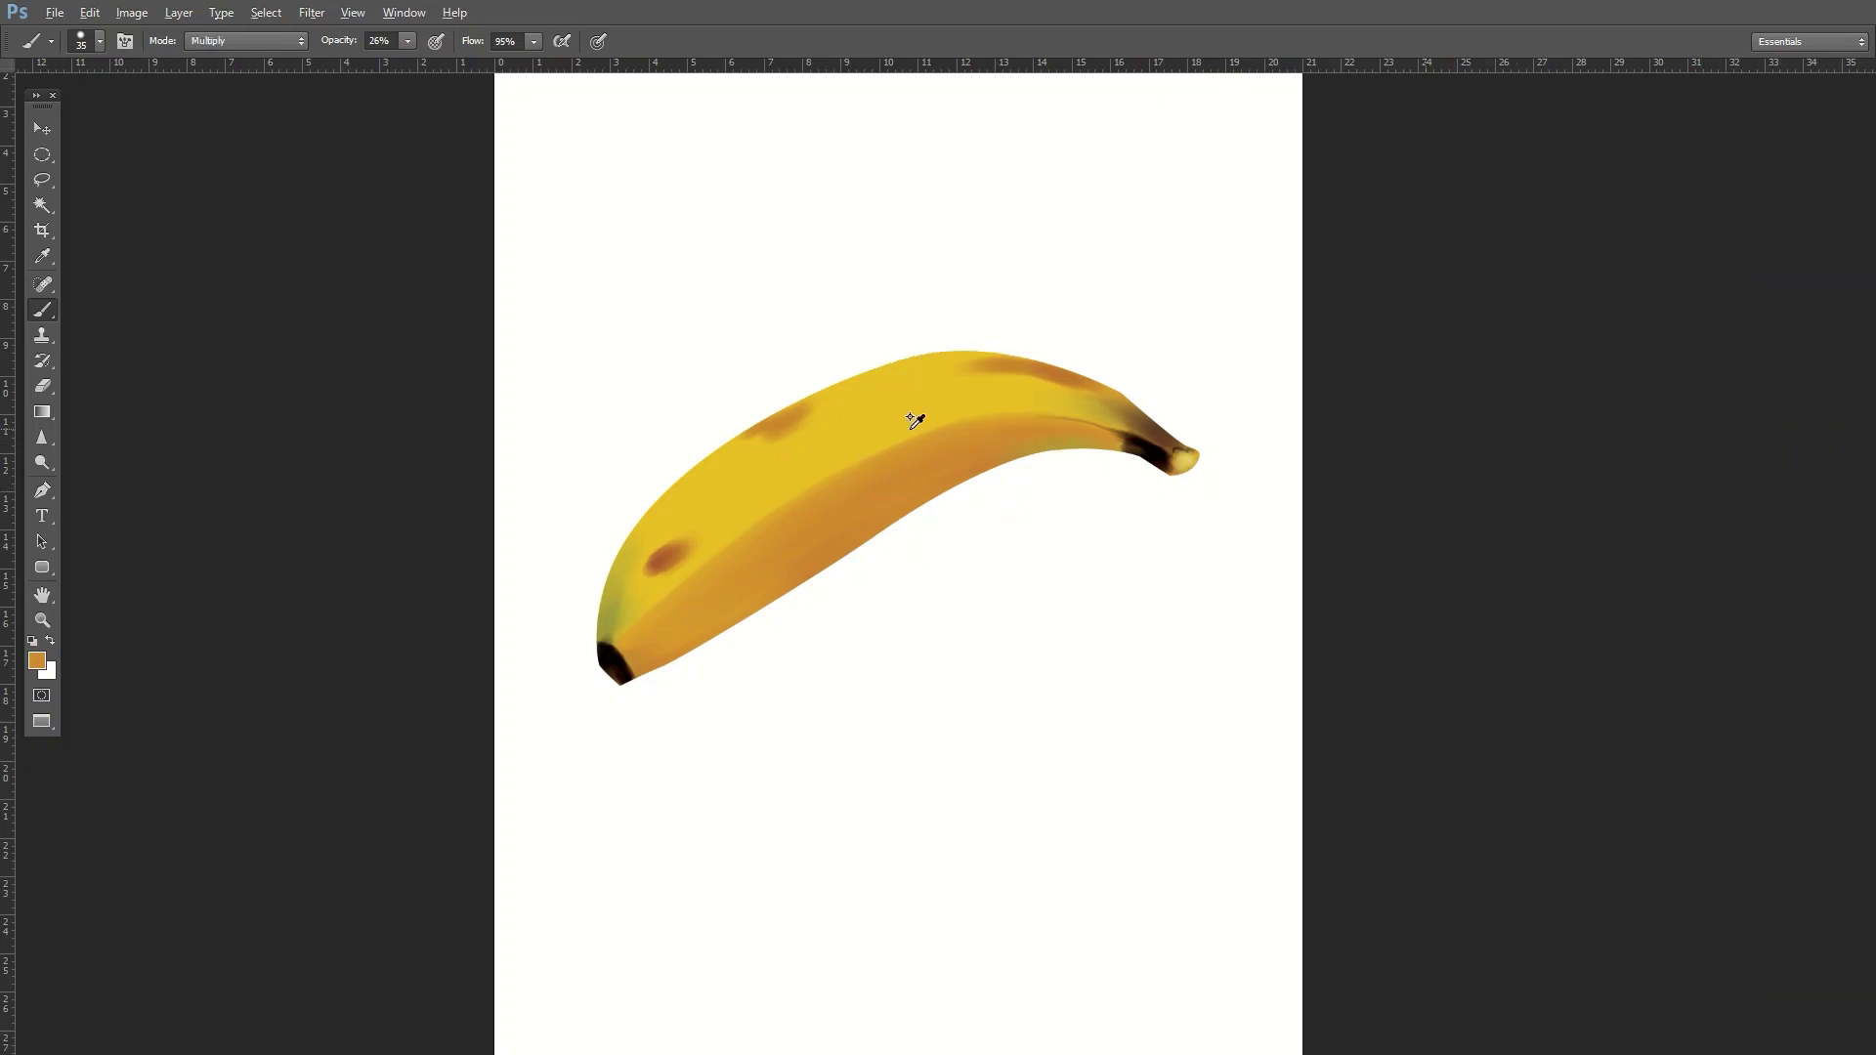
pyautogui.moveTo(1057, 449); pyautogui.dragTo(984, 475)
pyautogui.click(37, 661)
pyautogui.click(1170, 682)
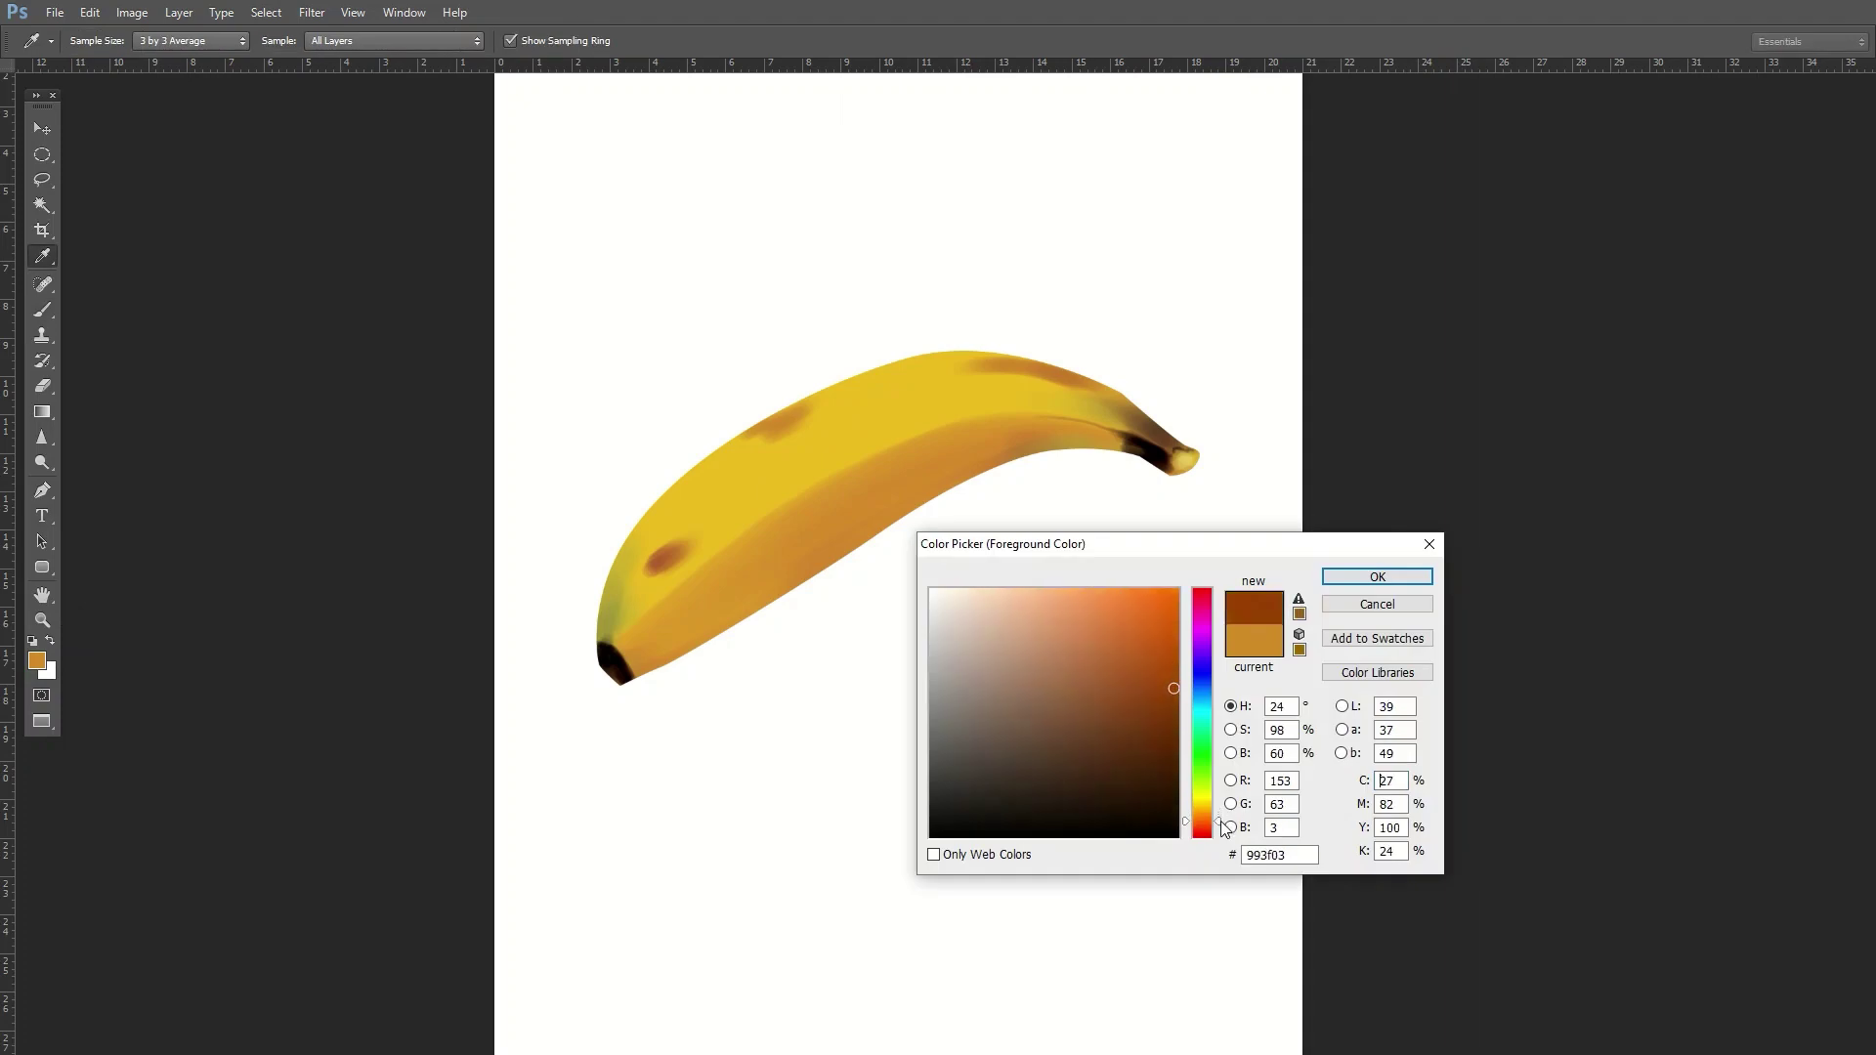
pyautogui.click(1368, 580)
# Darken the top edge, the upper spot and the inner ridge from the stem end.
pyautogui.press('[')
pyautogui.moveTo(1060, 376); pyautogui.dragTo(1019, 364)
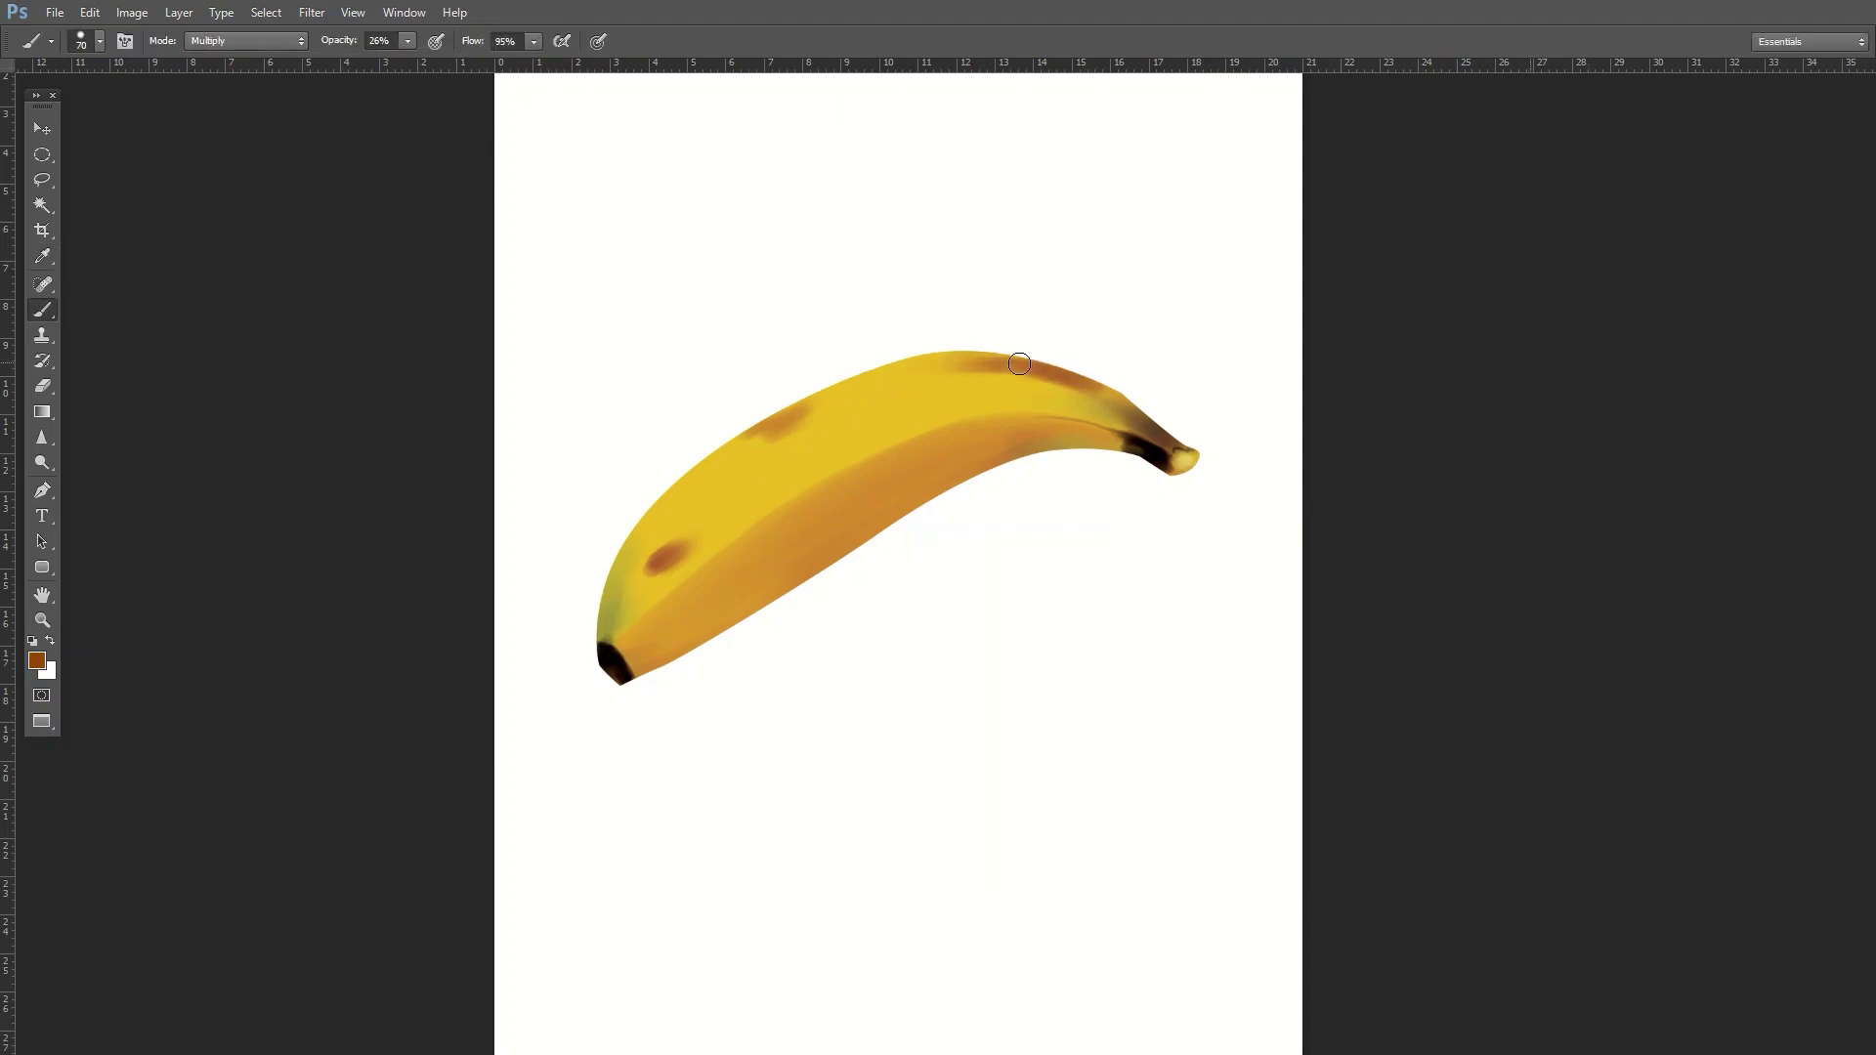
pyautogui.moveTo(758, 423); pyautogui.dragTo(809, 406)
pyautogui.press(']')
pyautogui.press(']')
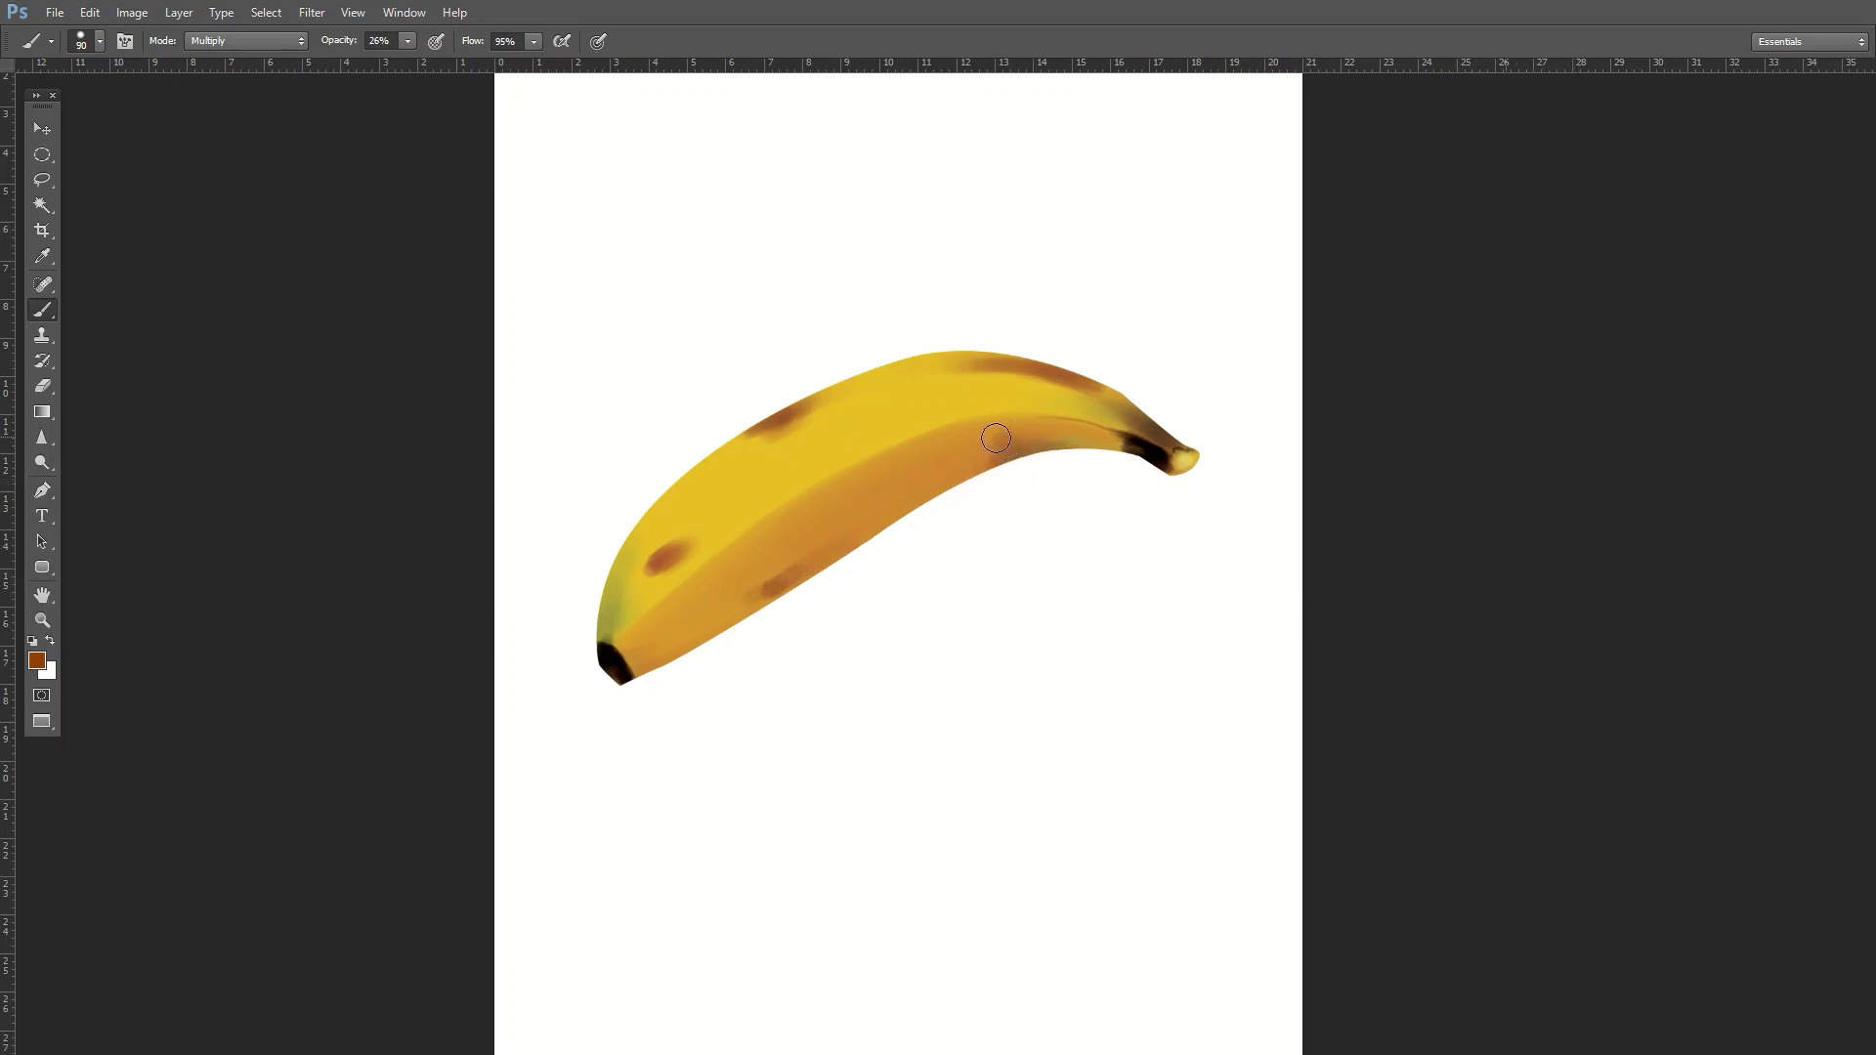
pyautogui.moveTo(420, 67); pyautogui.dragTo(430, 67)
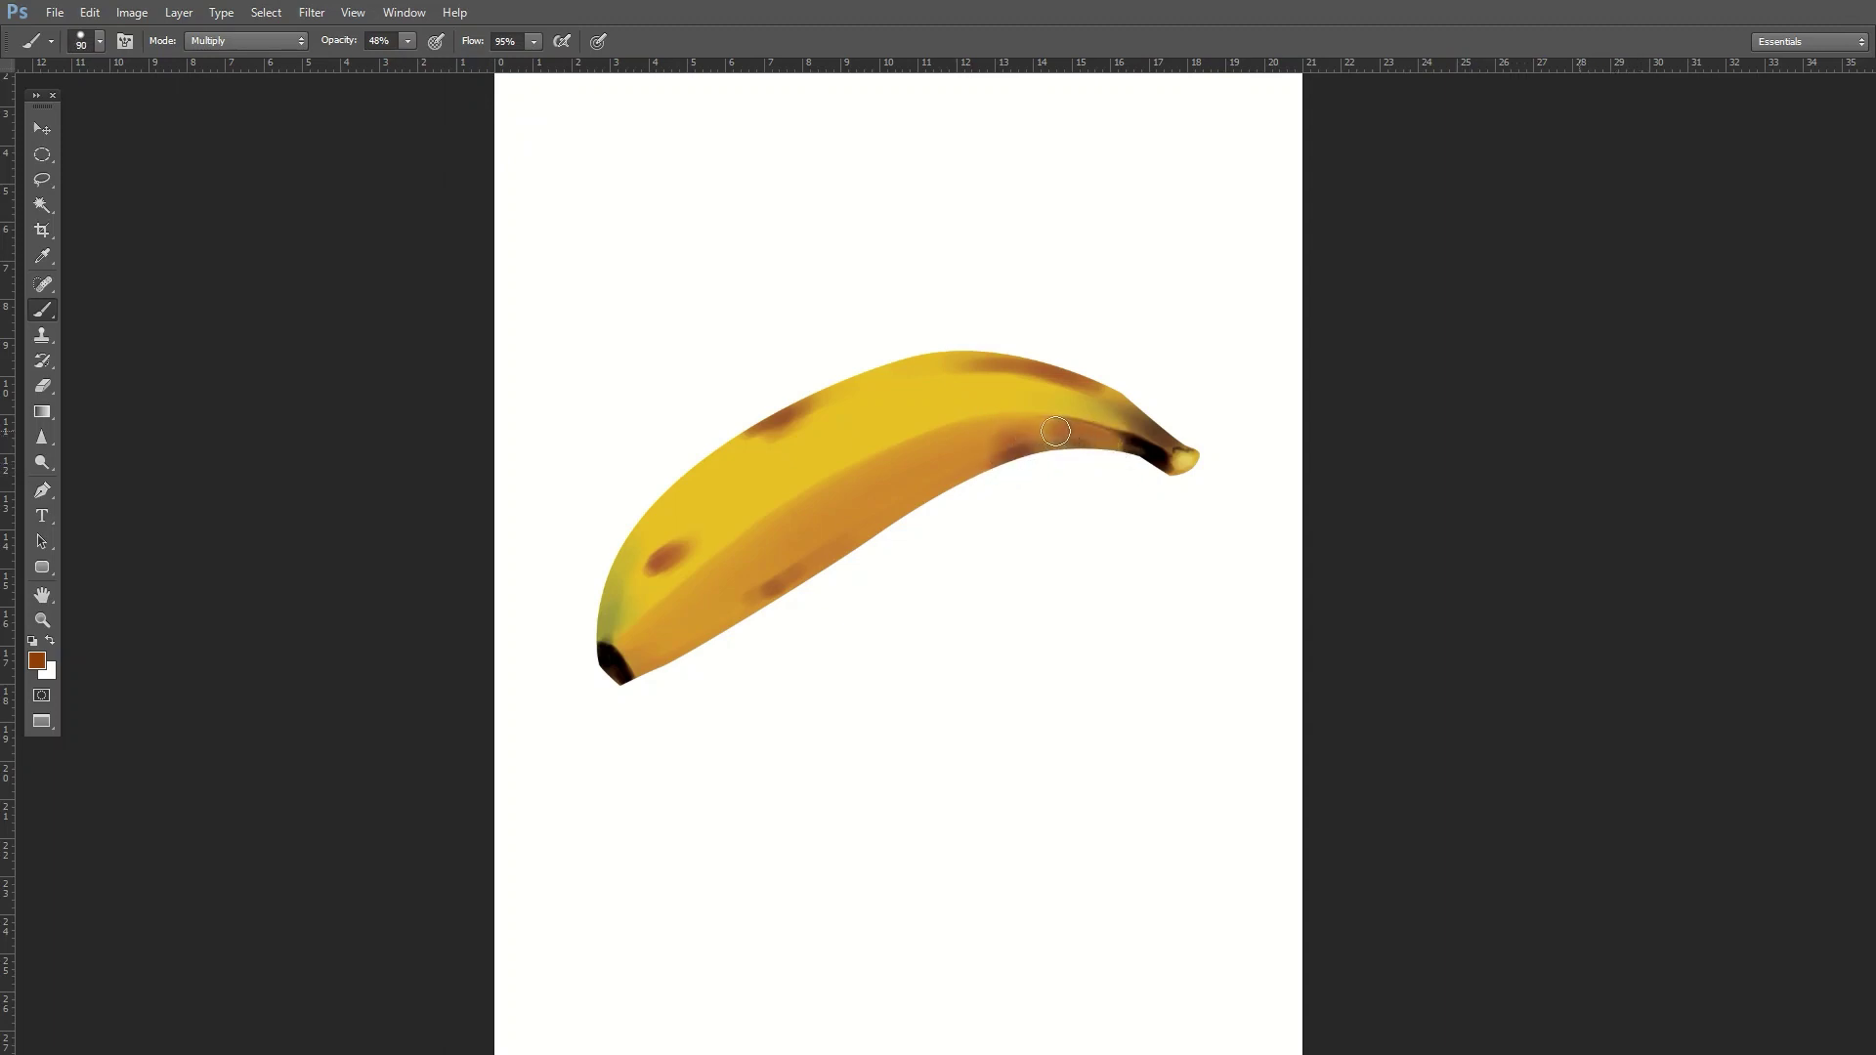
pyautogui.press(']')
pyautogui.press(']')
pyautogui.press(']')
pyautogui.moveTo(1113, 449); pyautogui.dragTo(833, 472)
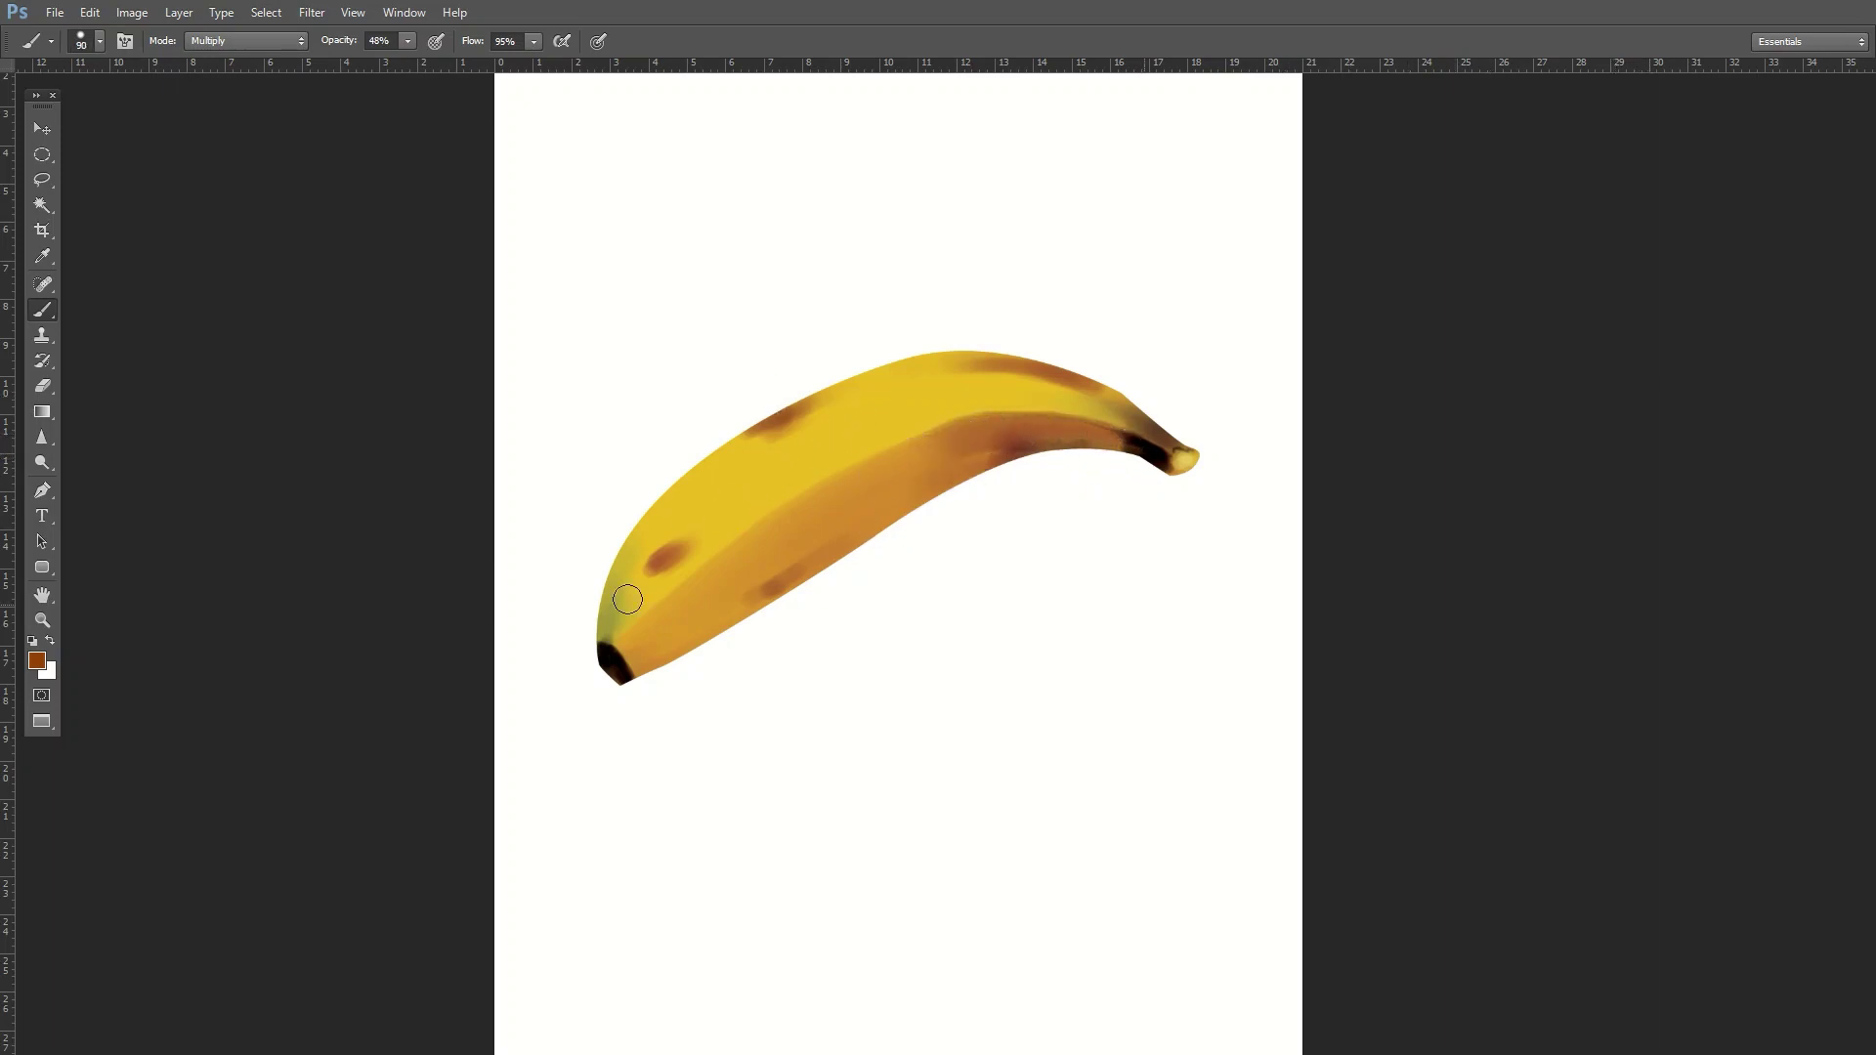
# Zoom in with a tiny brush for speckles, pick a darker brown and lower the opacity slightly.
pyautogui.press(']')
pyautogui.press(']')
pyautogui.press(']')
pyautogui.press('[')
pyautogui.press('[')
pyautogui.press('[')
pyautogui.hotkey('ctrl', '+')
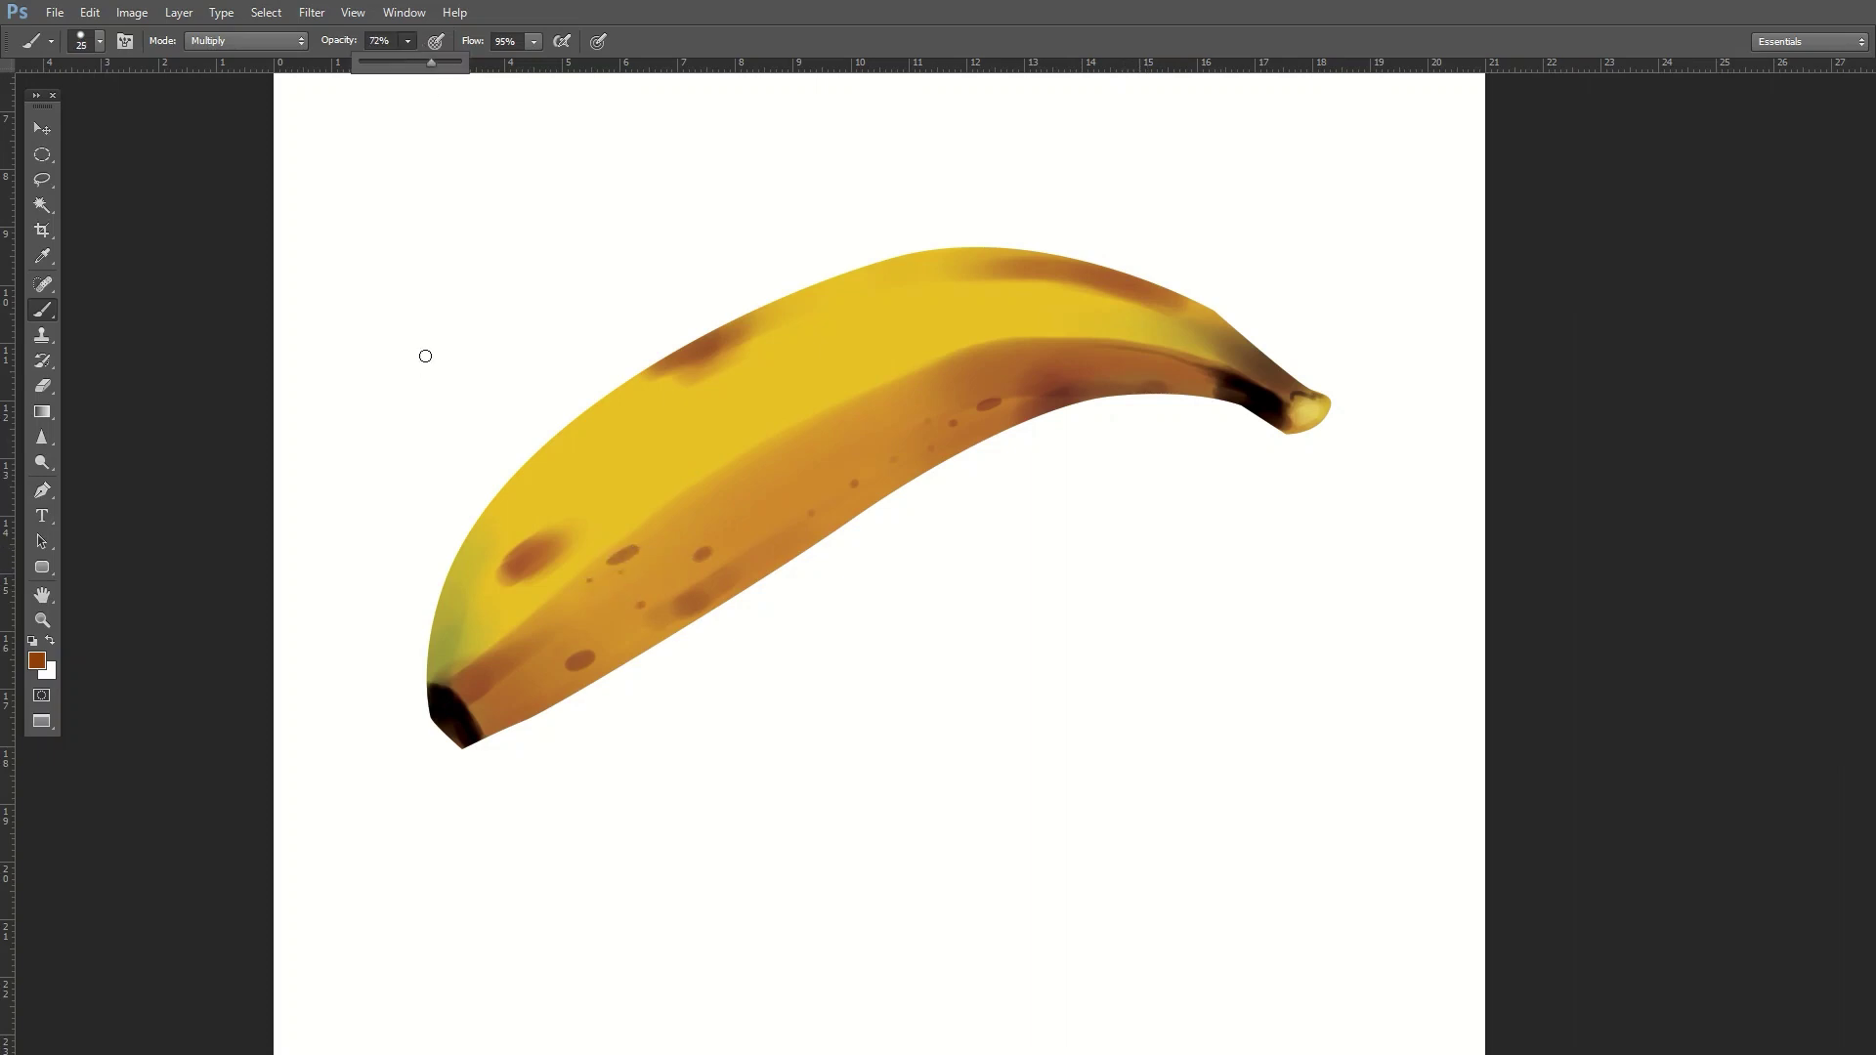
pyautogui.press('[')
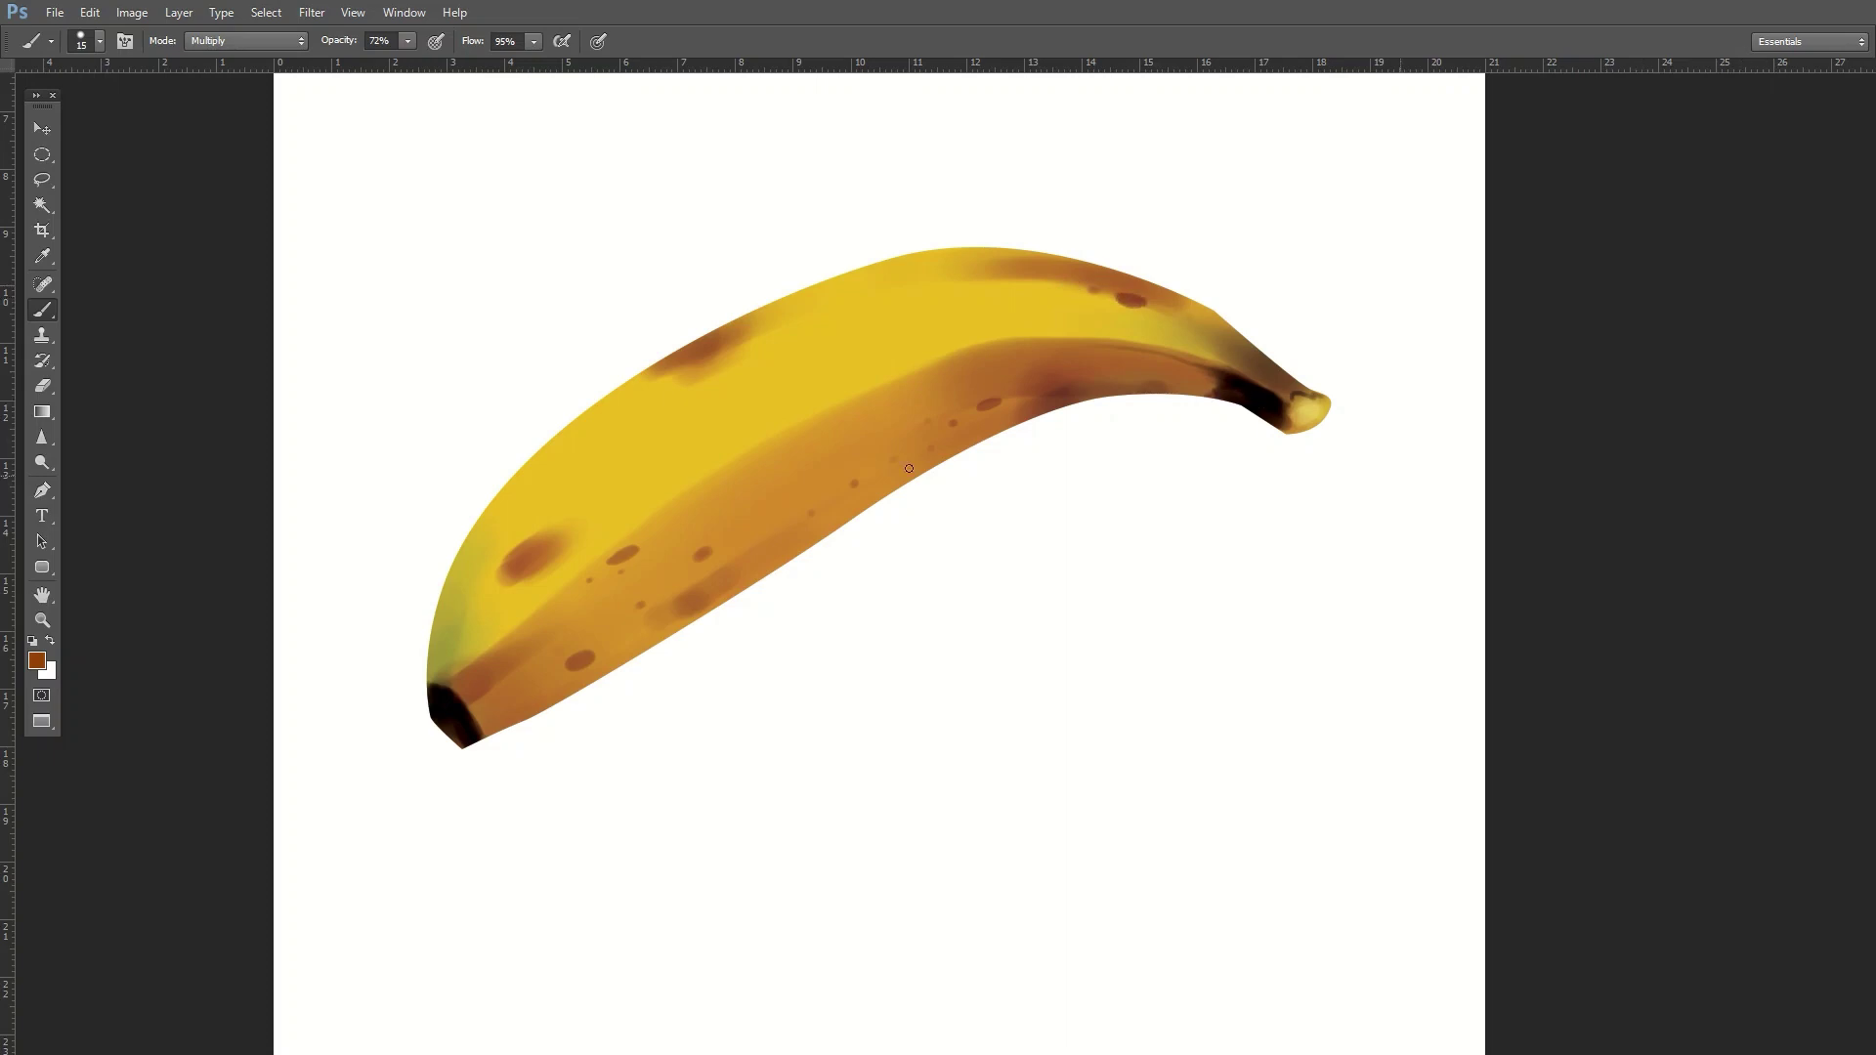
pyautogui.click(37, 661)
pyautogui.click(1120, 740)
pyautogui.click(1377, 576)
pyautogui.moveTo(399, 68); pyautogui.dragTo(396, 68)
# Pick a lighter yellow and paint a pale highlight along the ridge.
pyautogui.click(37, 660)
pyautogui.click(1082, 621)
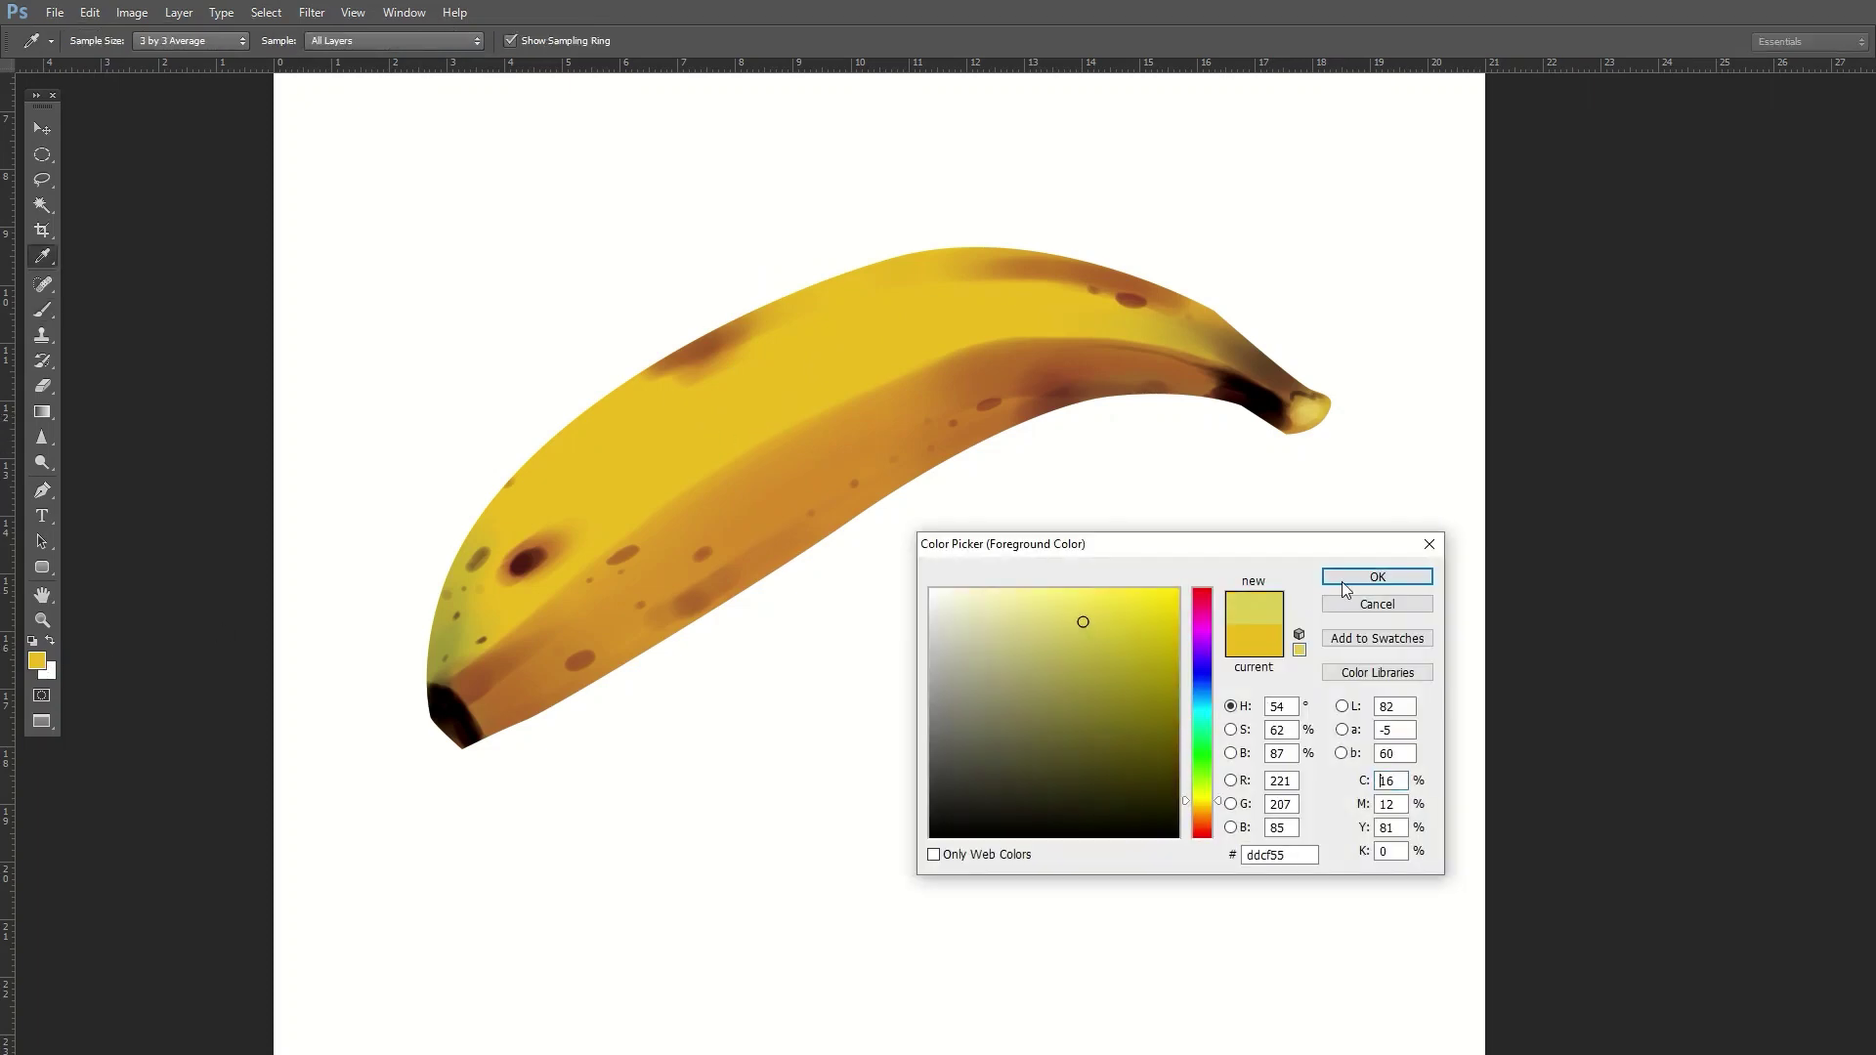
pyautogui.click(1381, 575)
pyautogui.moveTo(935, 381)
pyautogui.mouseDown()
pyautogui.moveTo(742, 446)
pyautogui.moveTo(540, 548)
pyautogui.mouseUp()
pyautogui.press(']')
pyautogui.press(']')
pyautogui.press(']')
pyautogui.keyDown('alt'); pyautogui.click(874, 308); pyautogui.keyUp('alt')
# Paint paler yellow highlights in Screen mode on the upper ridge and left side.
pyautogui.click(37, 661)
pyautogui.click(1068, 595)
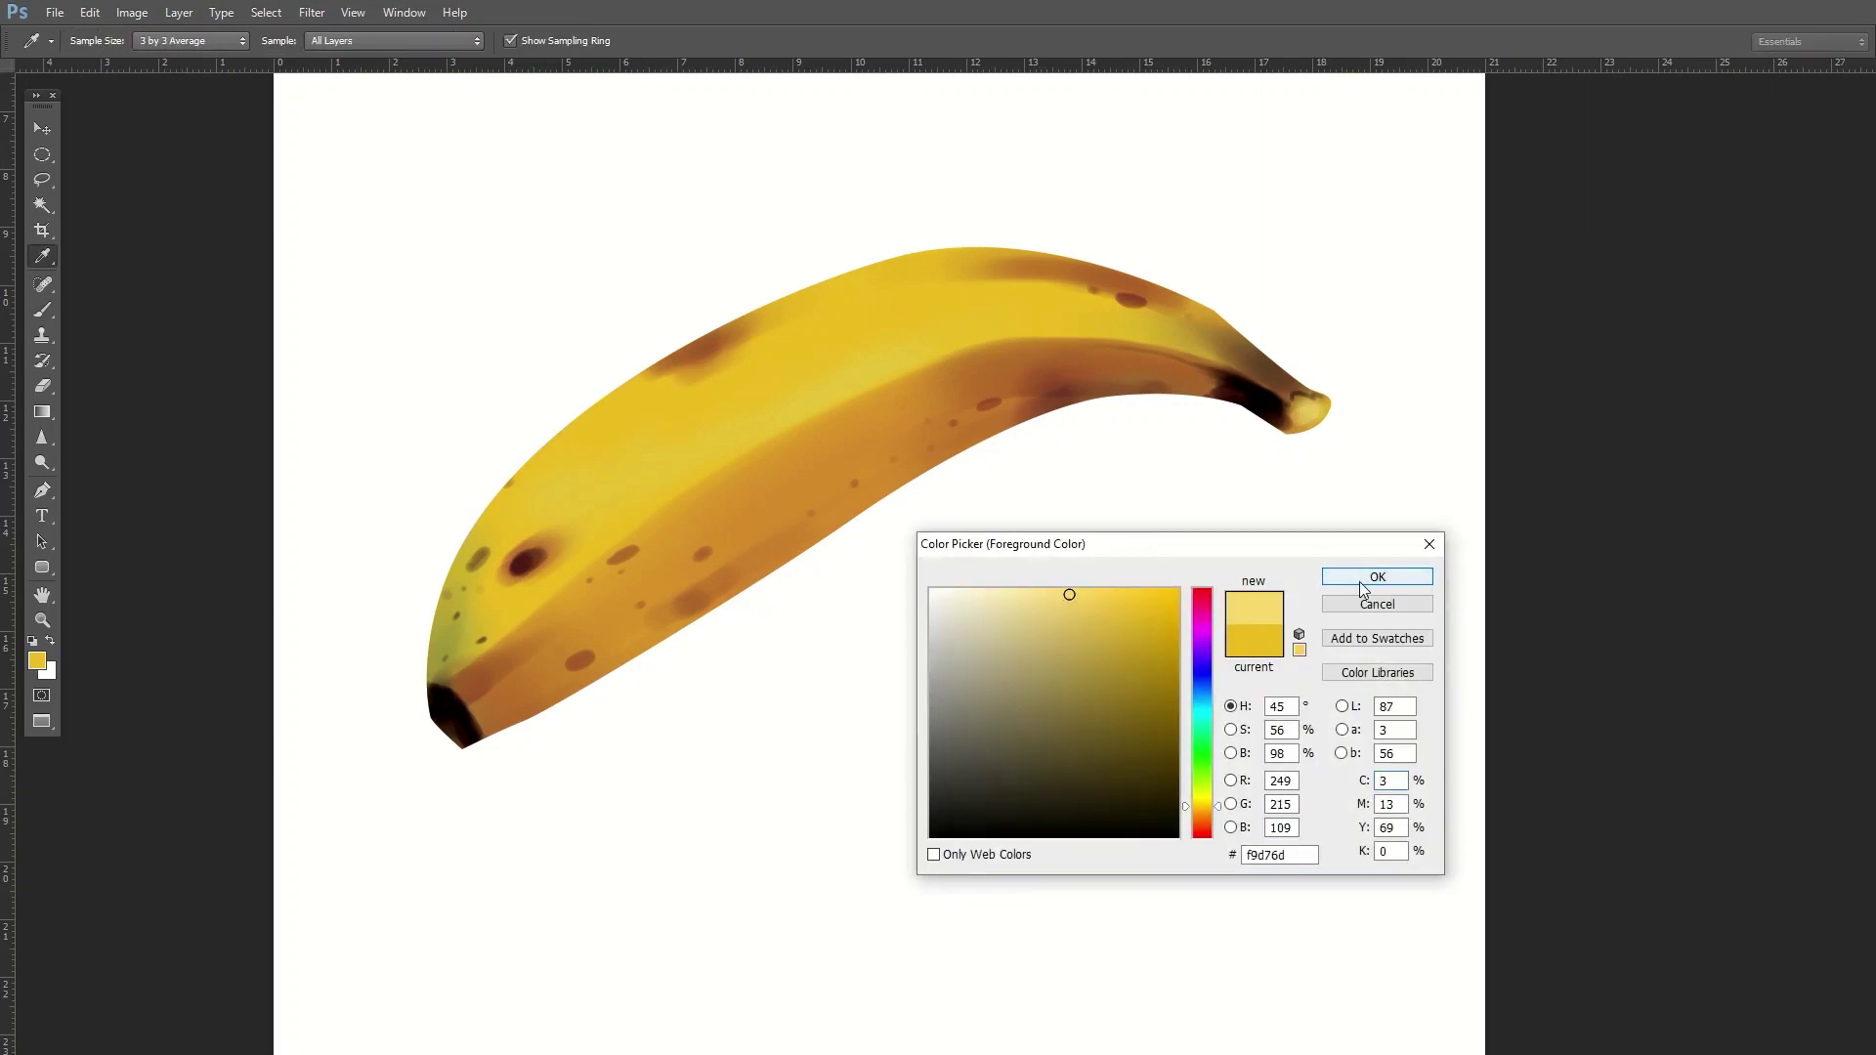
pyautogui.click(1368, 574)
pyautogui.hotkey('alt', 'shift', 's')
pyautogui.moveTo(742, 367); pyautogui.dragTo(850, 302)
pyautogui.press('[')
pyautogui.press('[')
pyautogui.press('[')
pyautogui.moveTo(582, 411); pyautogui.dragTo(591, 466)
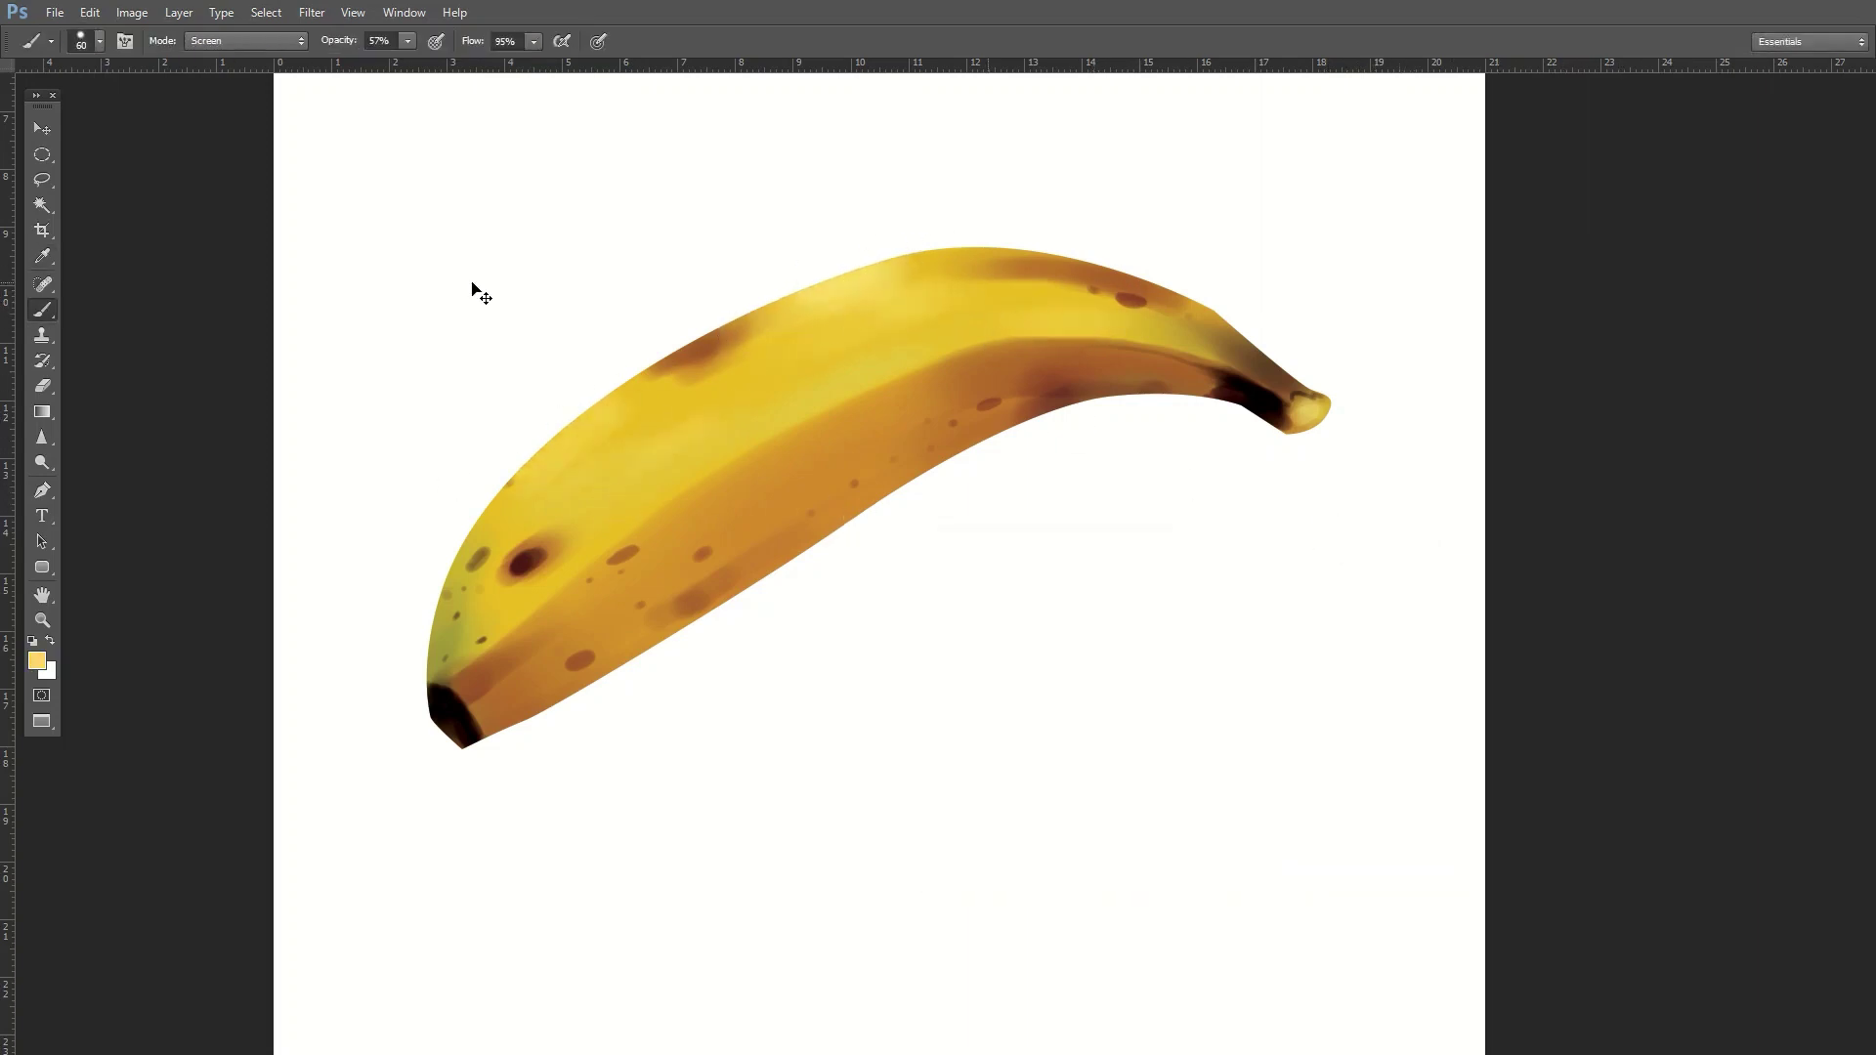
# Zoom out and rotate the banana slightly clockwise with Free Transform.
pyautogui.hotkey('ctrl', '-')
pyautogui.hotkey('ctrl', 't')
pyautogui.moveTo(1264, 466); pyautogui.dragTo(1268, 473)
pyautogui.press('Return')
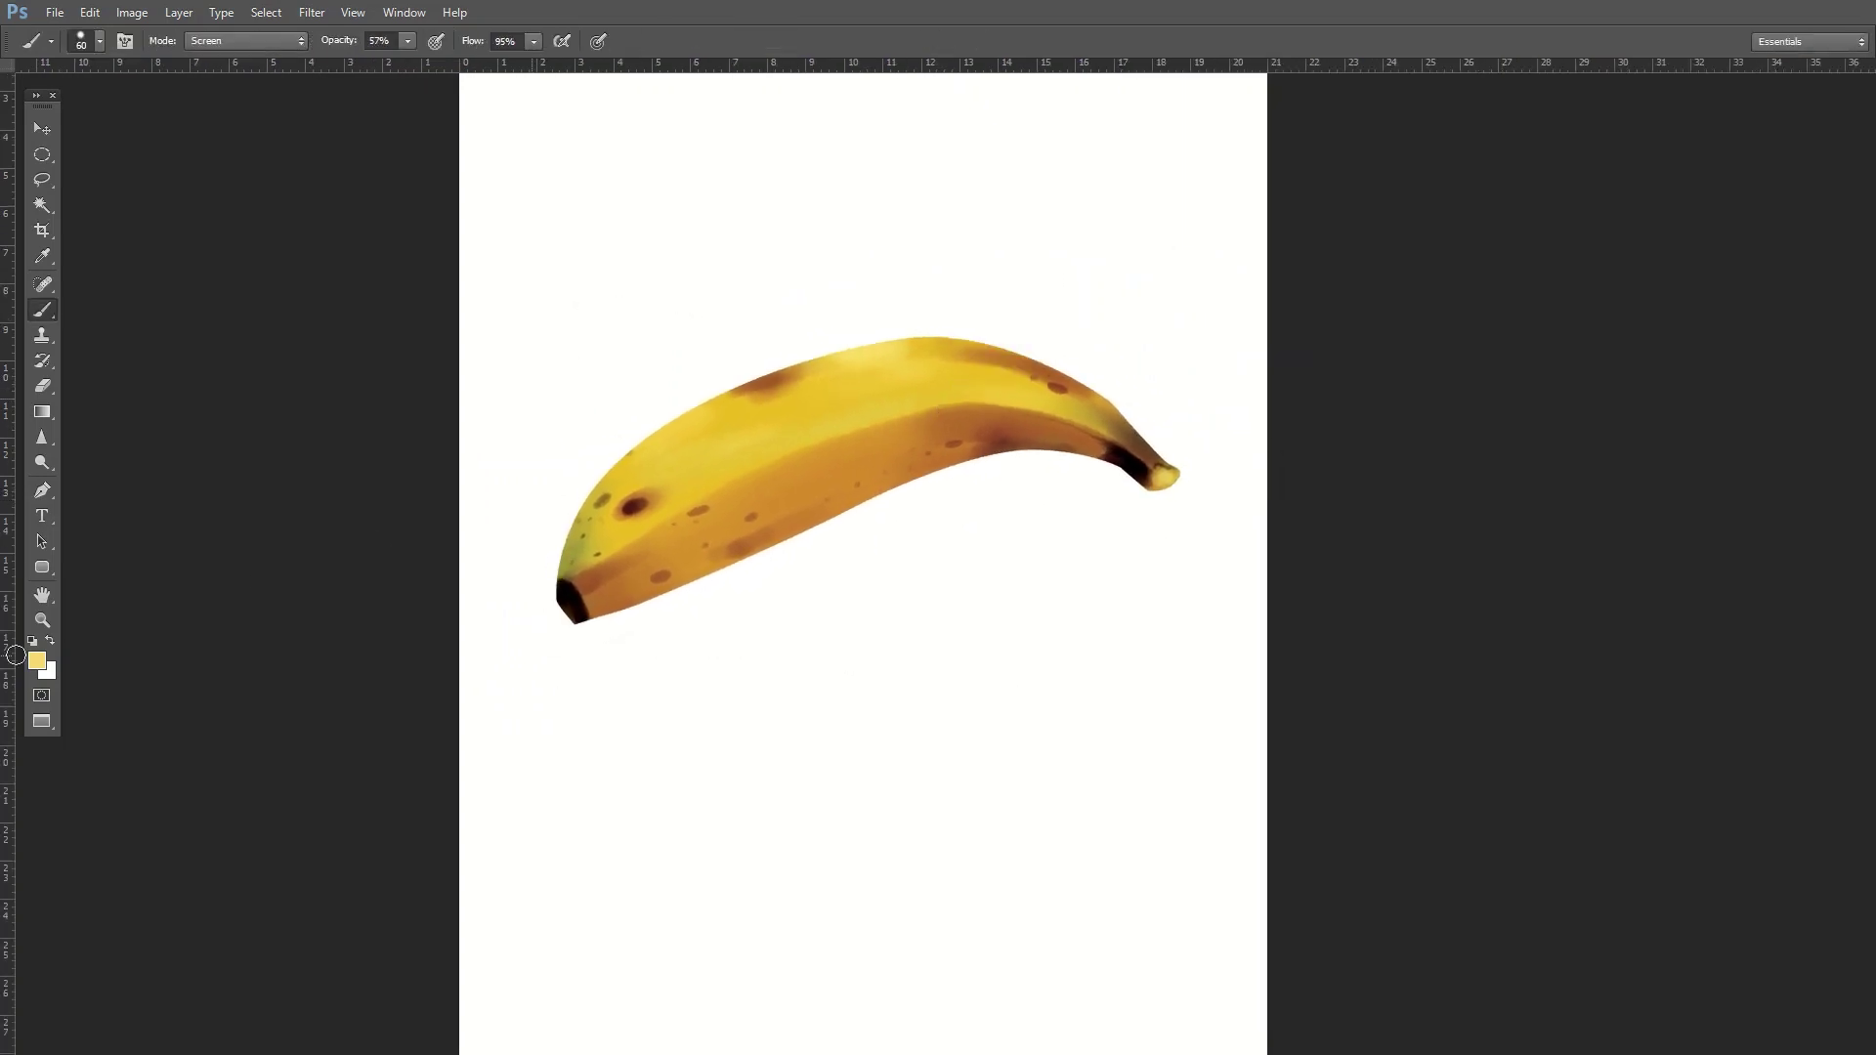
# Choose a light purple foreground colour.
pyautogui.click(37, 660)
pyautogui.click(1203, 644)
pyautogui.click(977, 663)
pyautogui.press('Return')
# Add a new layer above Background and soften the brush hardness to 39%.
pyautogui.press('b')
pyautogui.press('F7')
pyautogui.hotkey('alt', '[')
pyautogui.click(1684, 994)
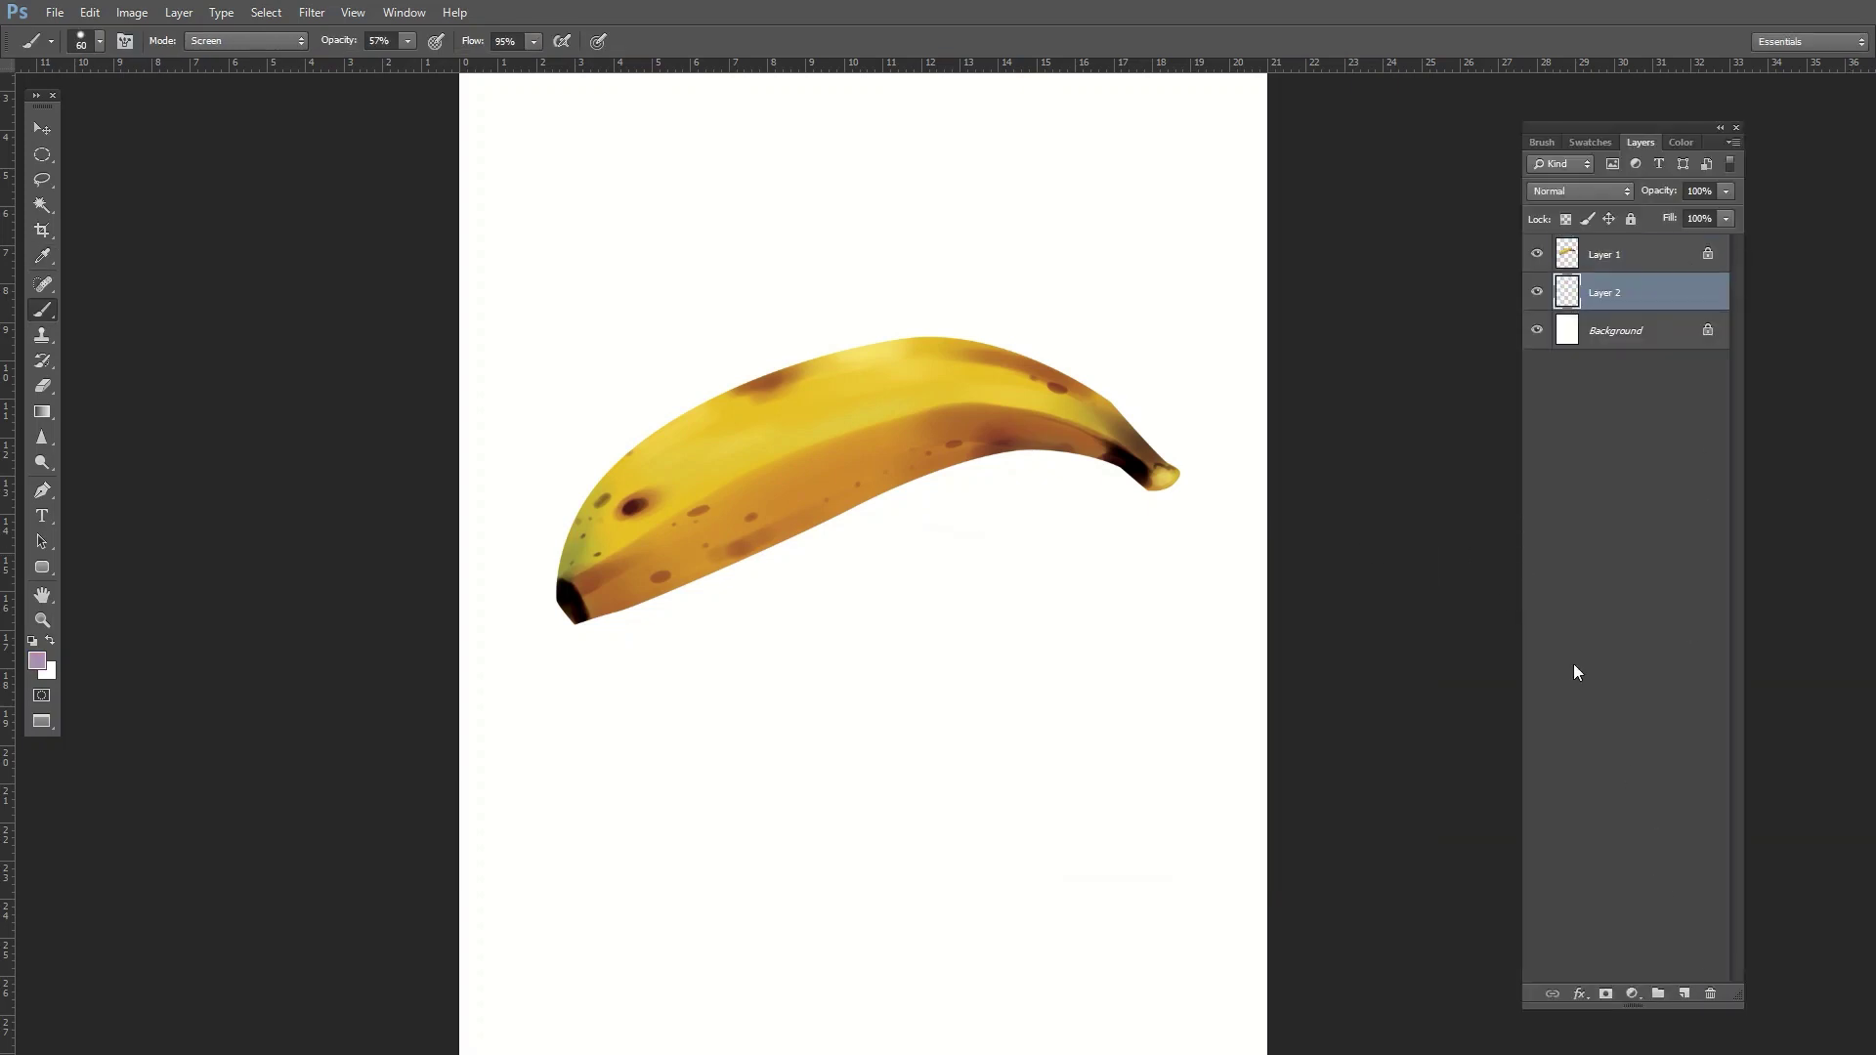
pyautogui.press('F5')
pyautogui.moveTo(1722, 140); pyautogui.dragTo(1658, 119)
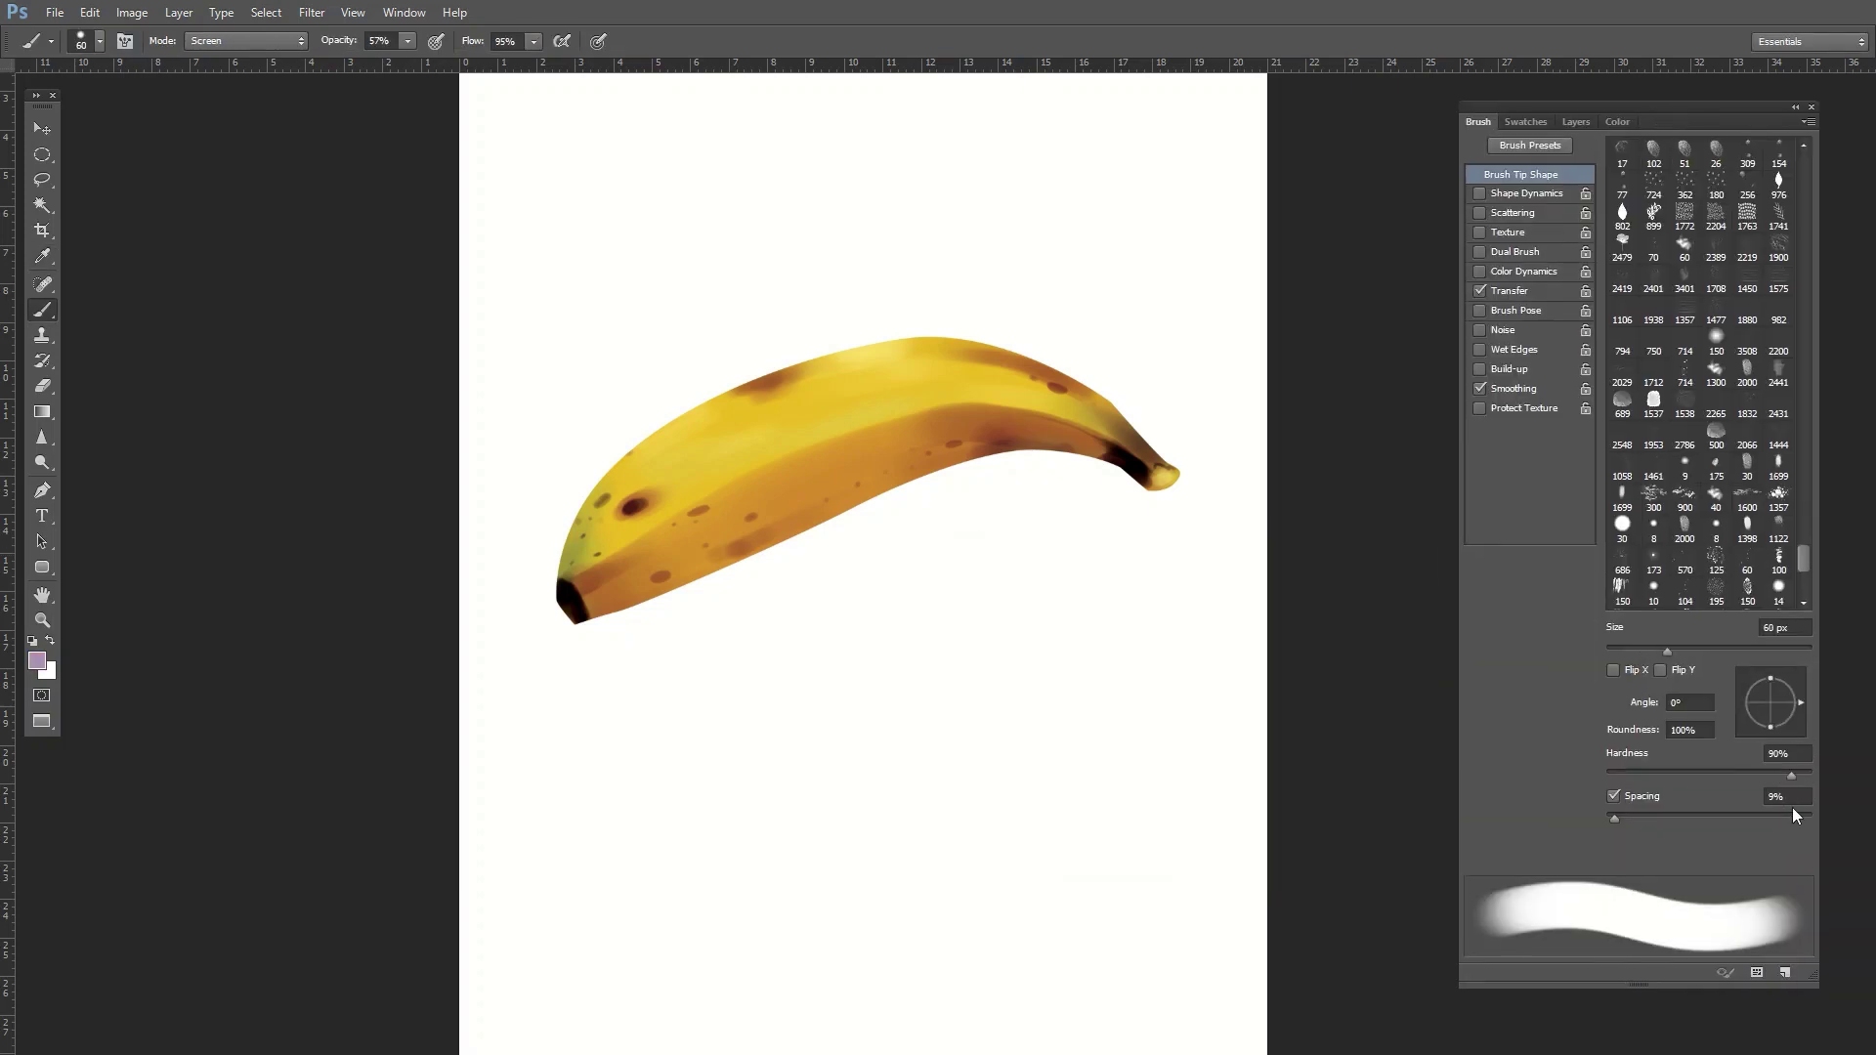
pyautogui.moveTo(1788, 777); pyautogui.dragTo(1694, 782)
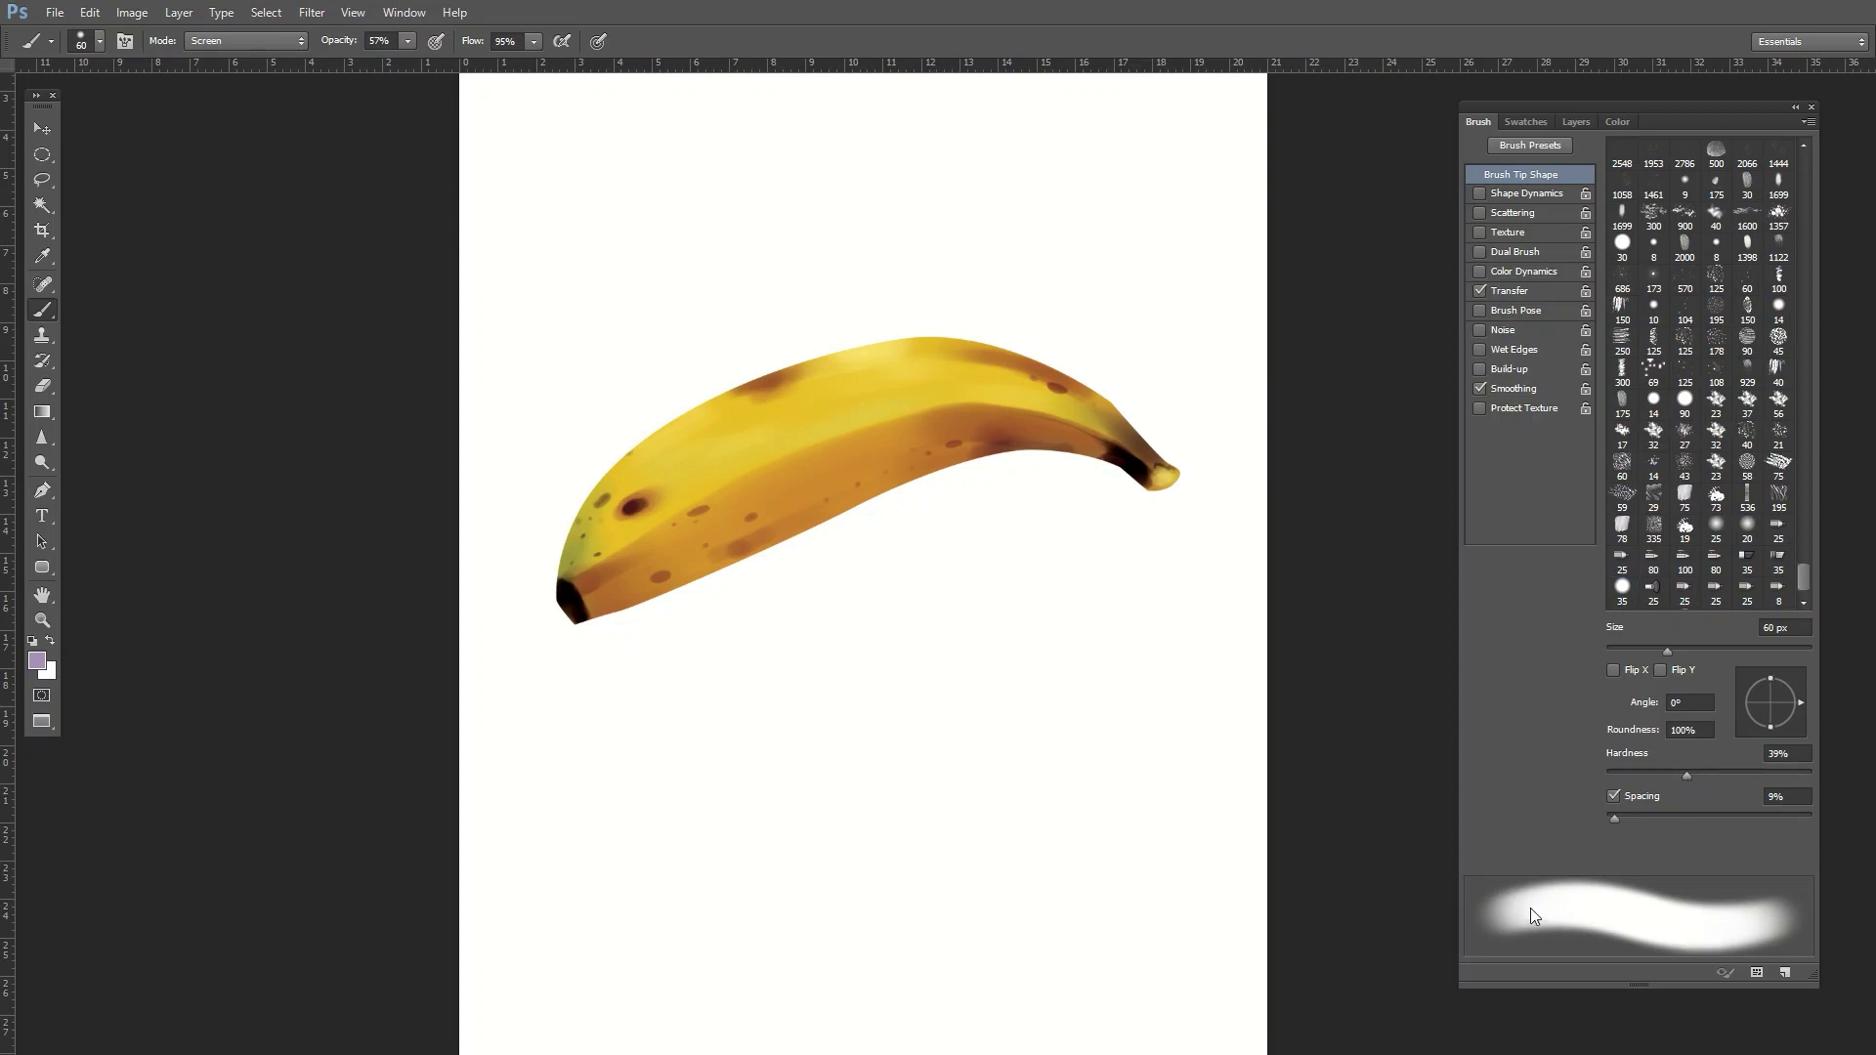
pyautogui.press(']')
pyautogui.press(']')
pyautogui.press(']')
# Paint a soft purple shadow along the banana's whole underside, varying the brush size.
pyautogui.moveTo(577, 626)
pyautogui.mouseDown()
pyautogui.moveTo(764, 542)
pyautogui.moveTo(1122, 502)
pyautogui.mouseUp()
pyautogui.press('[')
pyautogui.press('[')
pyautogui.press('[')
pyautogui.moveTo(892, 495)
pyautogui.mouseDown()
pyautogui.moveTo(1151, 482)
pyautogui.moveTo(1072, 494)
pyautogui.mouseUp()
pyautogui.press('[')
pyautogui.press('[')
pyautogui.press('[')
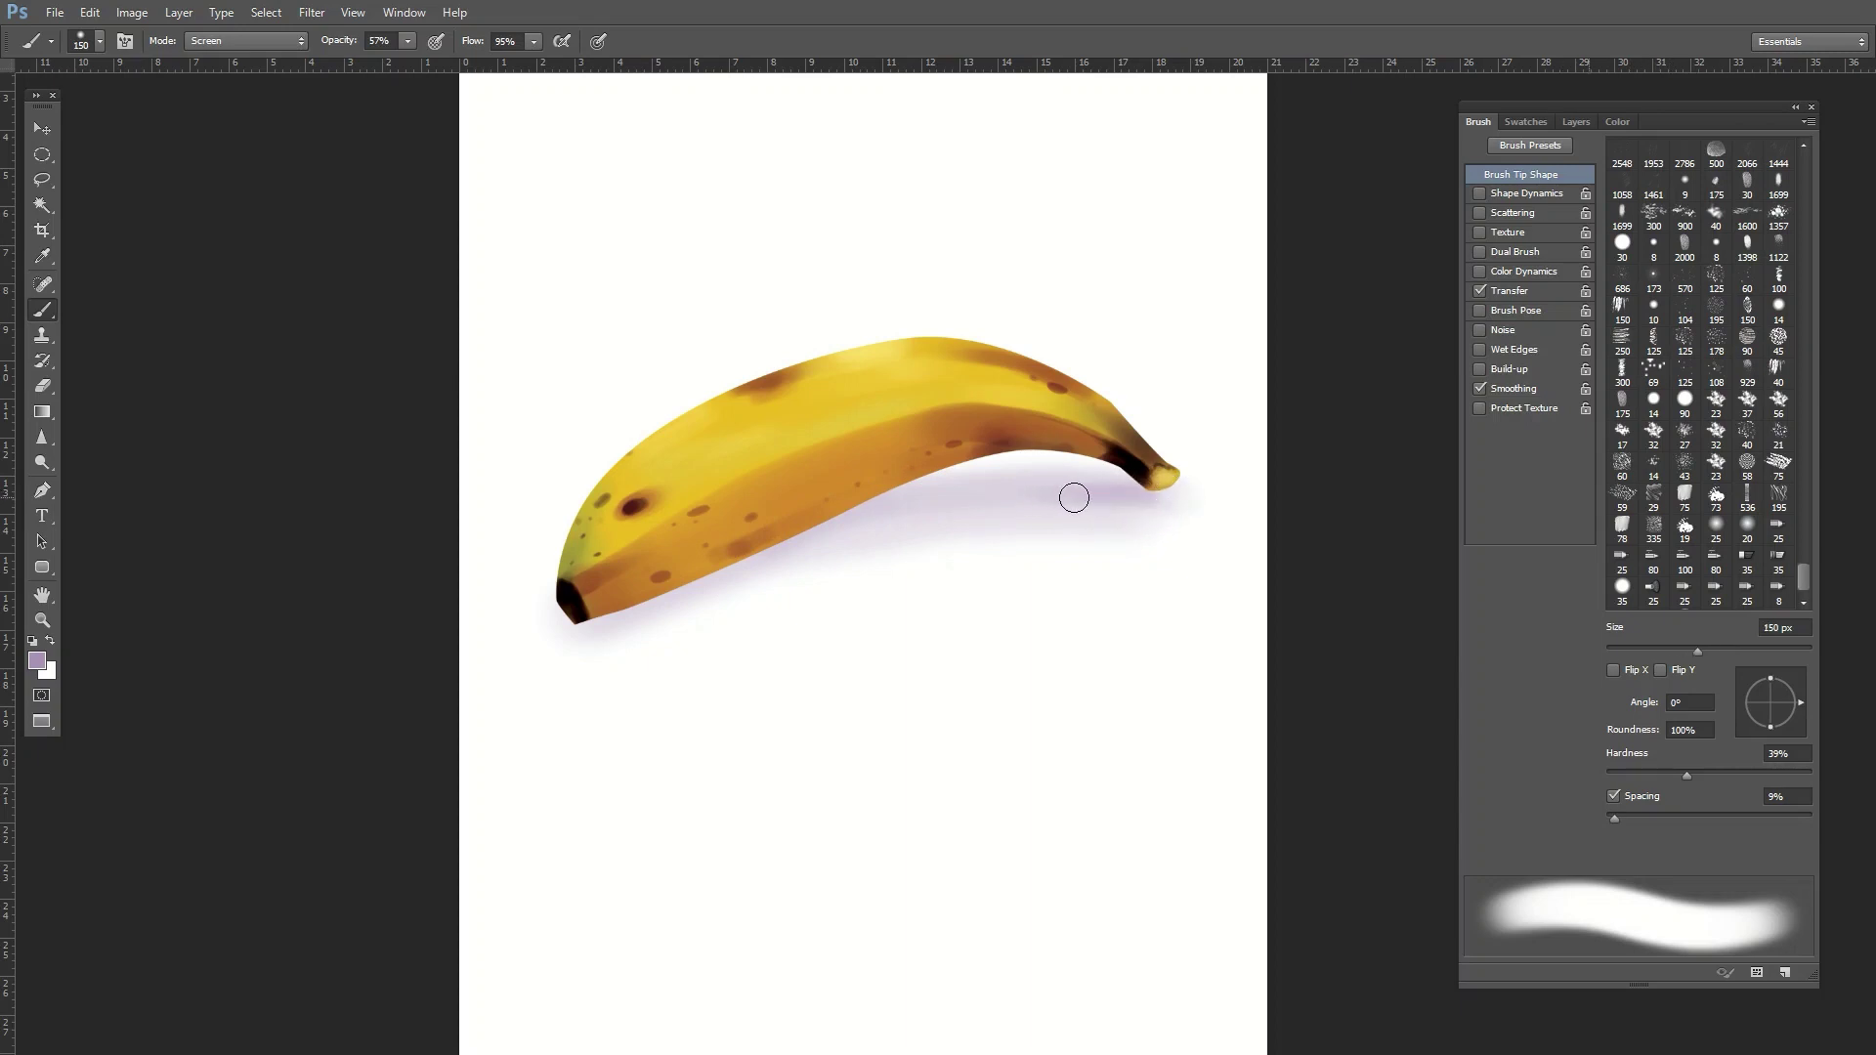
pyautogui.moveTo(775, 531)
pyautogui.mouseDown()
pyautogui.moveTo(591, 618)
pyautogui.moveTo(507, 612)
pyautogui.mouseUp()
pyautogui.press(']')
pyautogui.press(']')
pyautogui.press(']')
pyautogui.press('[')
pyautogui.moveTo(670, 586)
pyautogui.mouseDown()
pyautogui.moveTo(557, 636)
pyautogui.moveTo(825, 532)
pyautogui.moveTo(813, 519)
pyautogui.mouseUp()
pyautogui.press(']')
pyautogui.press(']')
pyautogui.press(']')
pyautogui.moveTo(677, 563)
pyautogui.mouseDown()
pyautogui.moveTo(938, 498)
pyautogui.moveTo(1140, 481)
pyautogui.moveTo(646, 563)
pyautogui.mouseUp()
pyautogui.press('[')
pyautogui.press('[')
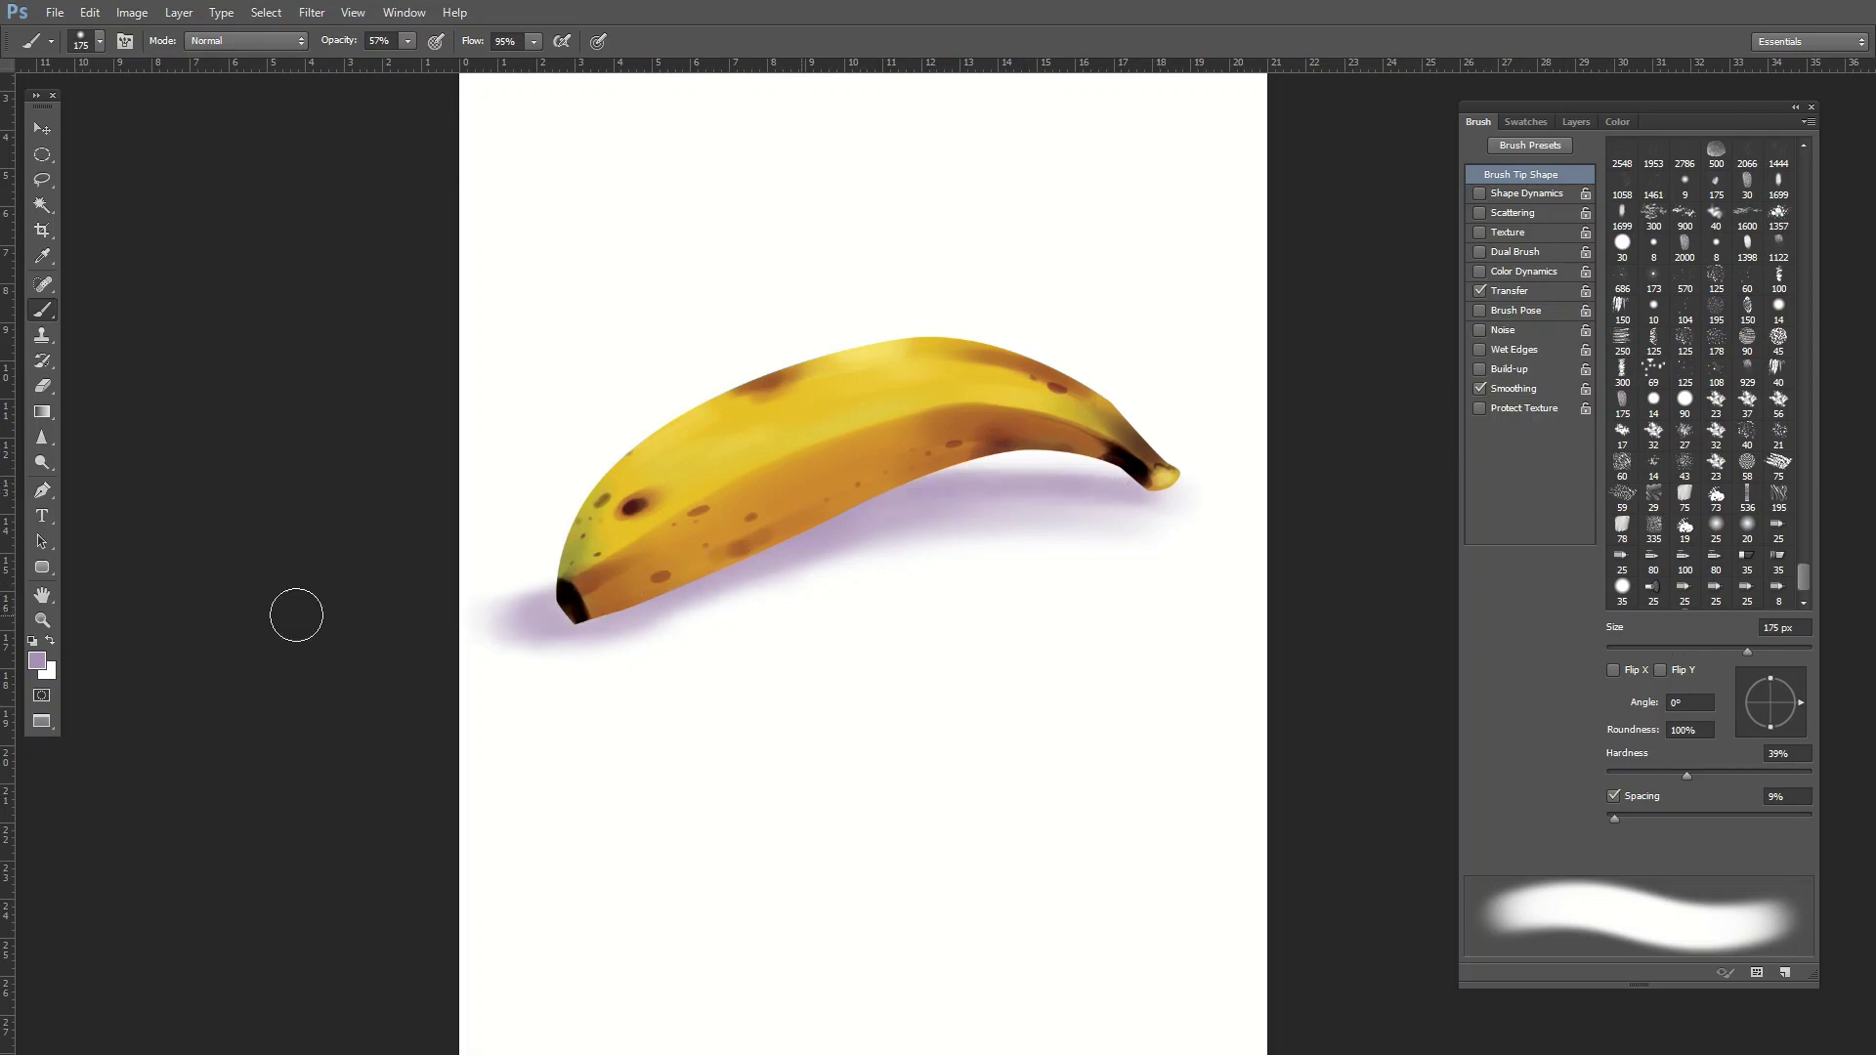
# Paint a darker purple along the shadow under the banana, from the lower-left end to the stem end.
pyautogui.click(37, 662)
pyautogui.click(1011, 721)
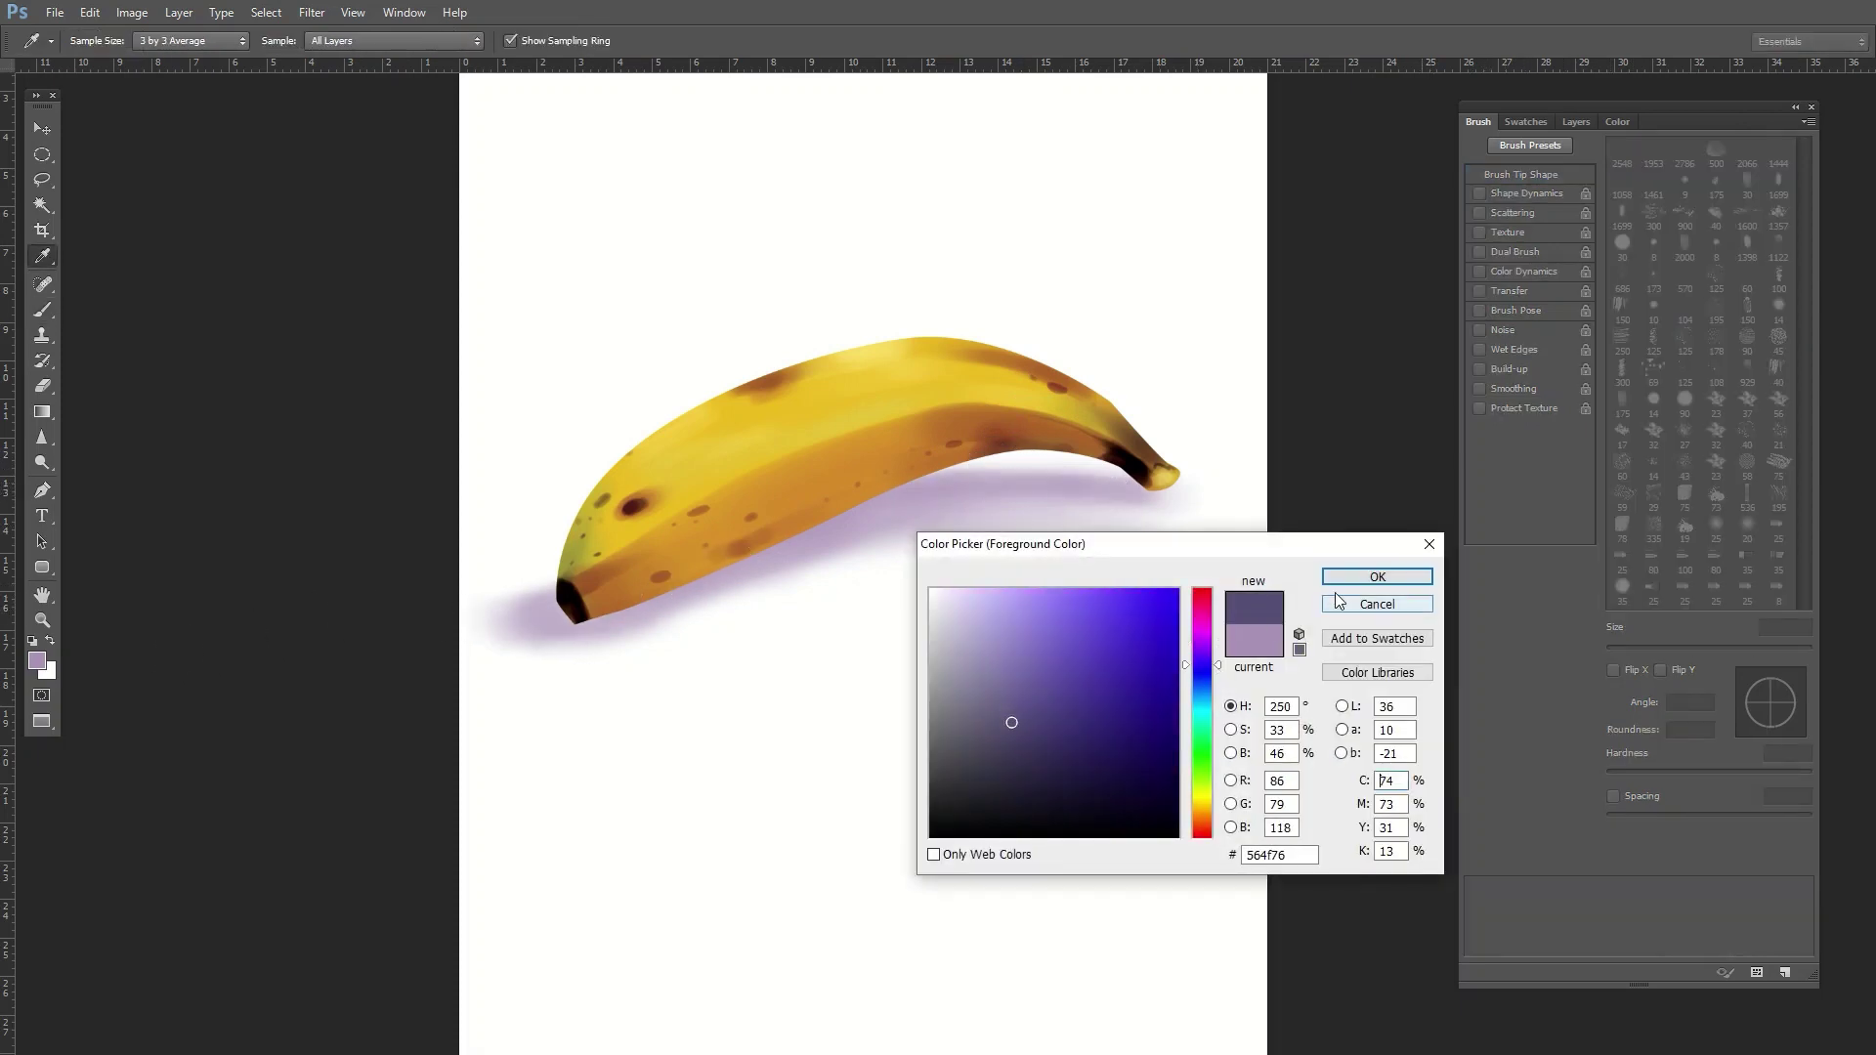
pyautogui.press('Return')
pyautogui.press('b')
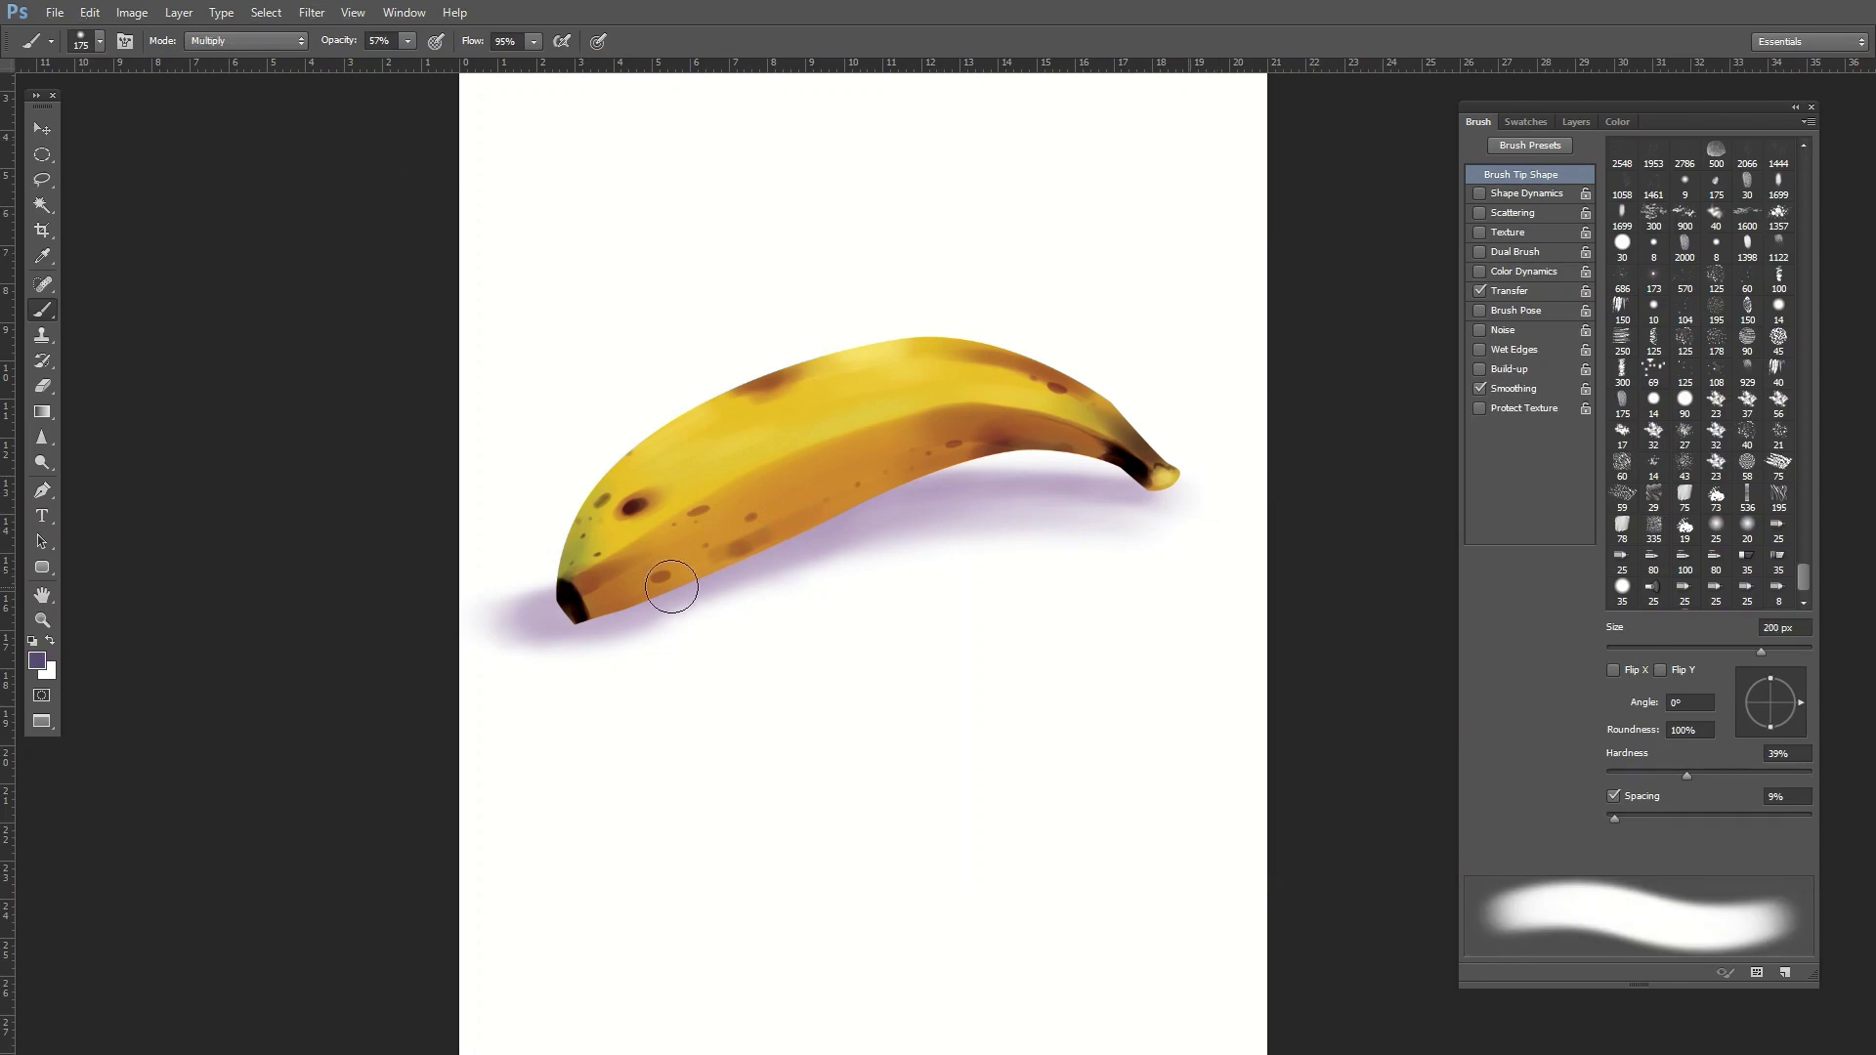
pyautogui.moveTo(633, 587); pyautogui.dragTo(643, 593)
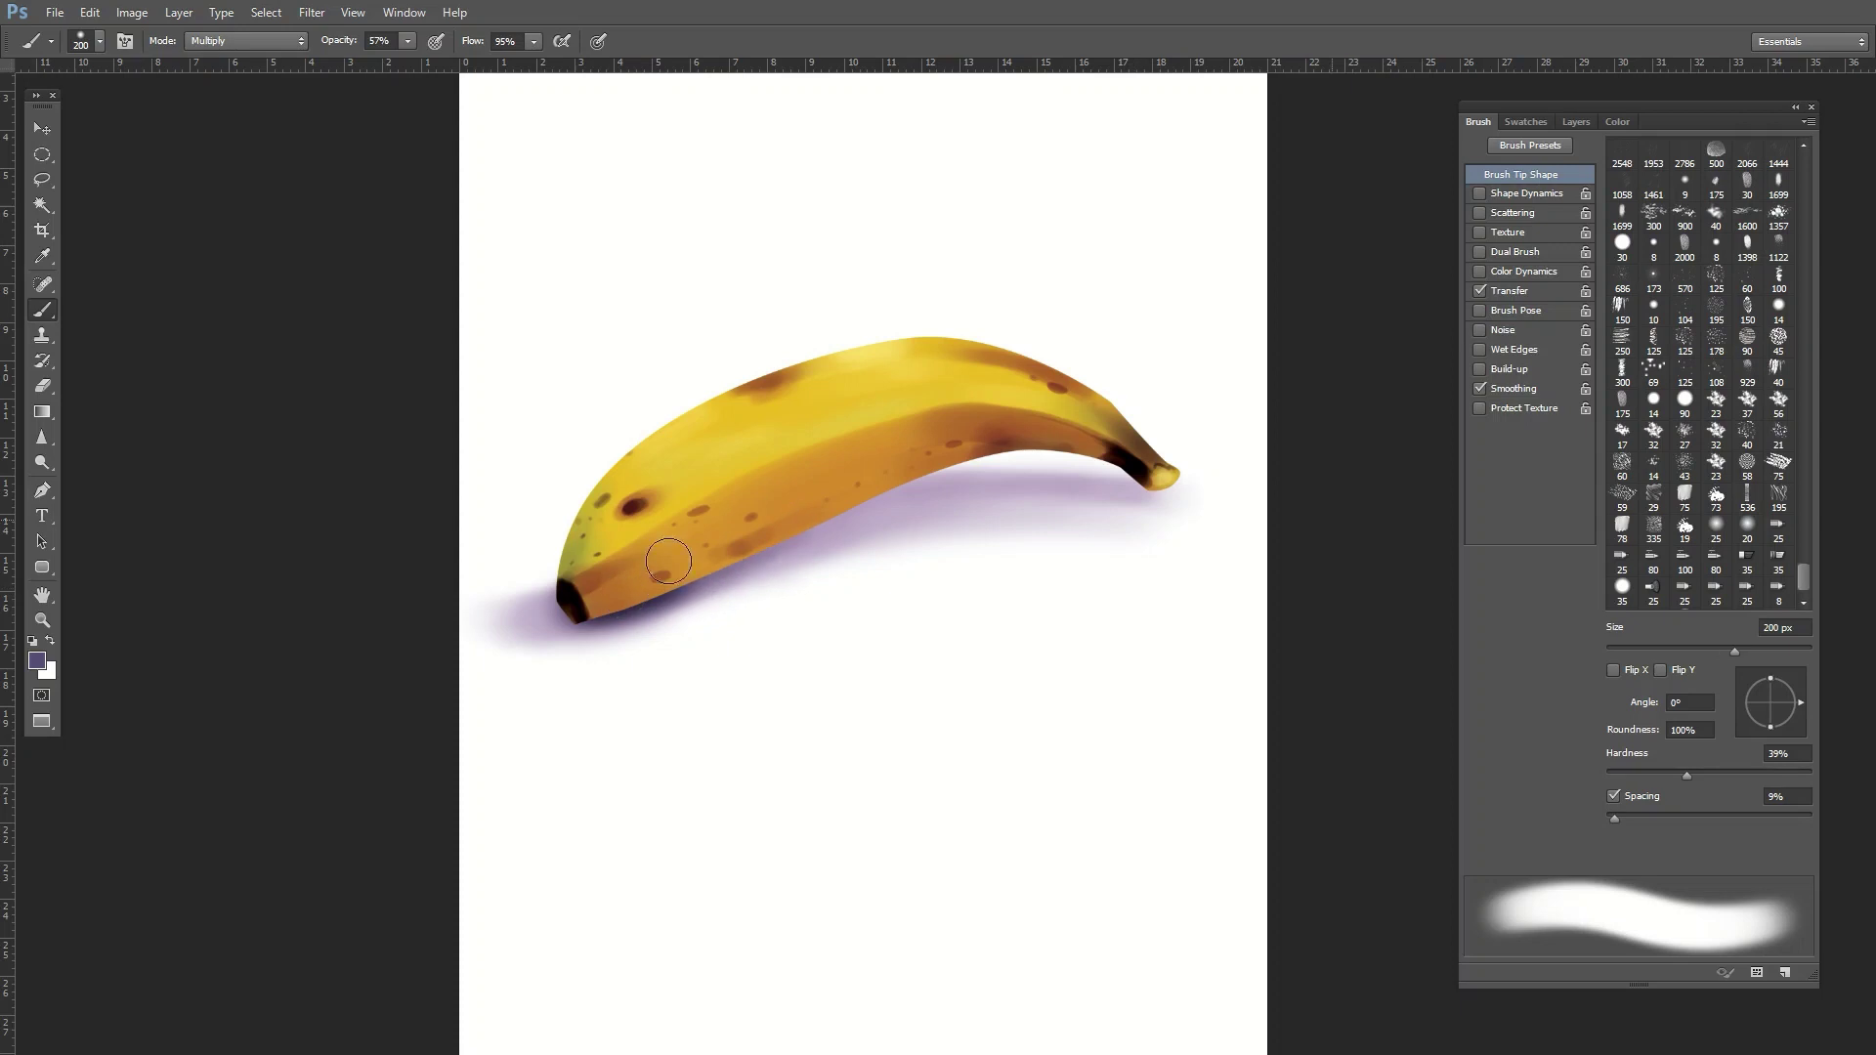
pyautogui.press('[')
pyautogui.press('[')
pyautogui.press('[')
pyautogui.press('[')
pyautogui.moveTo(870, 491); pyautogui.dragTo(931, 474)
pyautogui.moveTo(842, 524); pyautogui.dragTo(989, 486)
pyautogui.press(']')
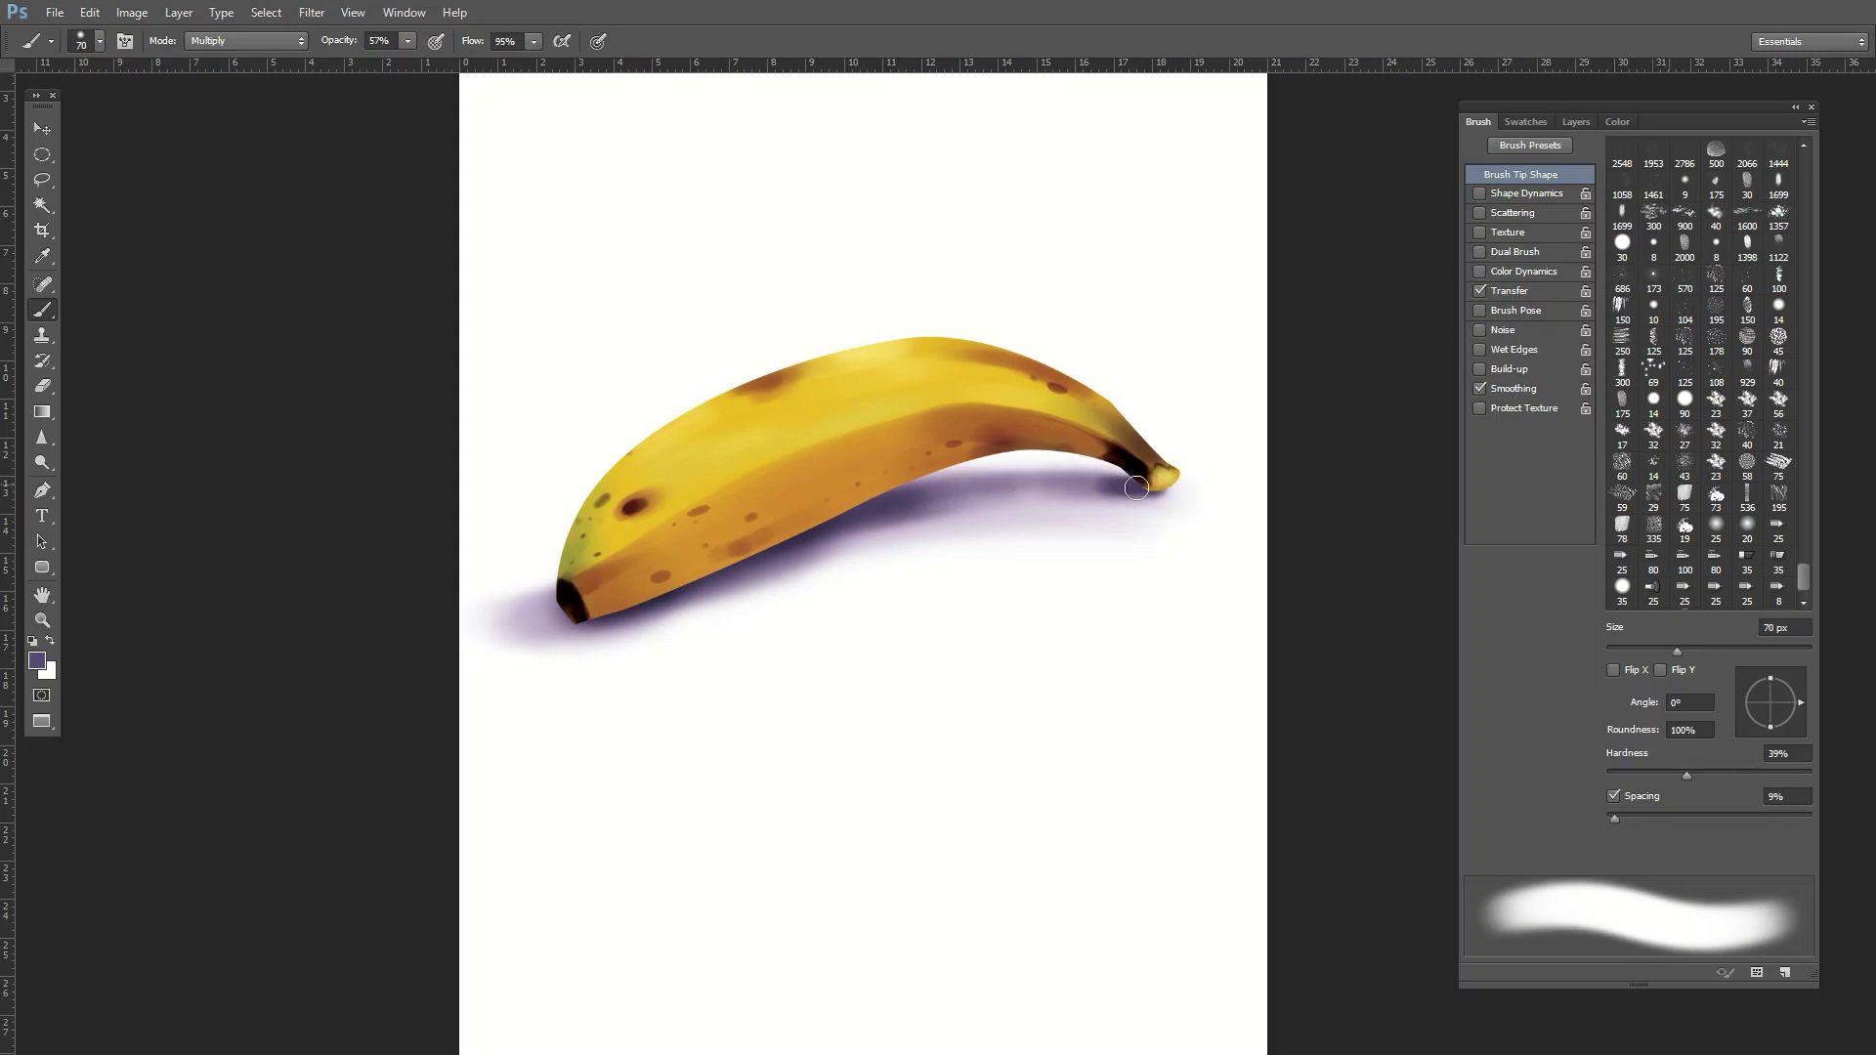
pyautogui.press('[')
pyautogui.moveTo(1097, 487); pyautogui.dragTo(731, 567)
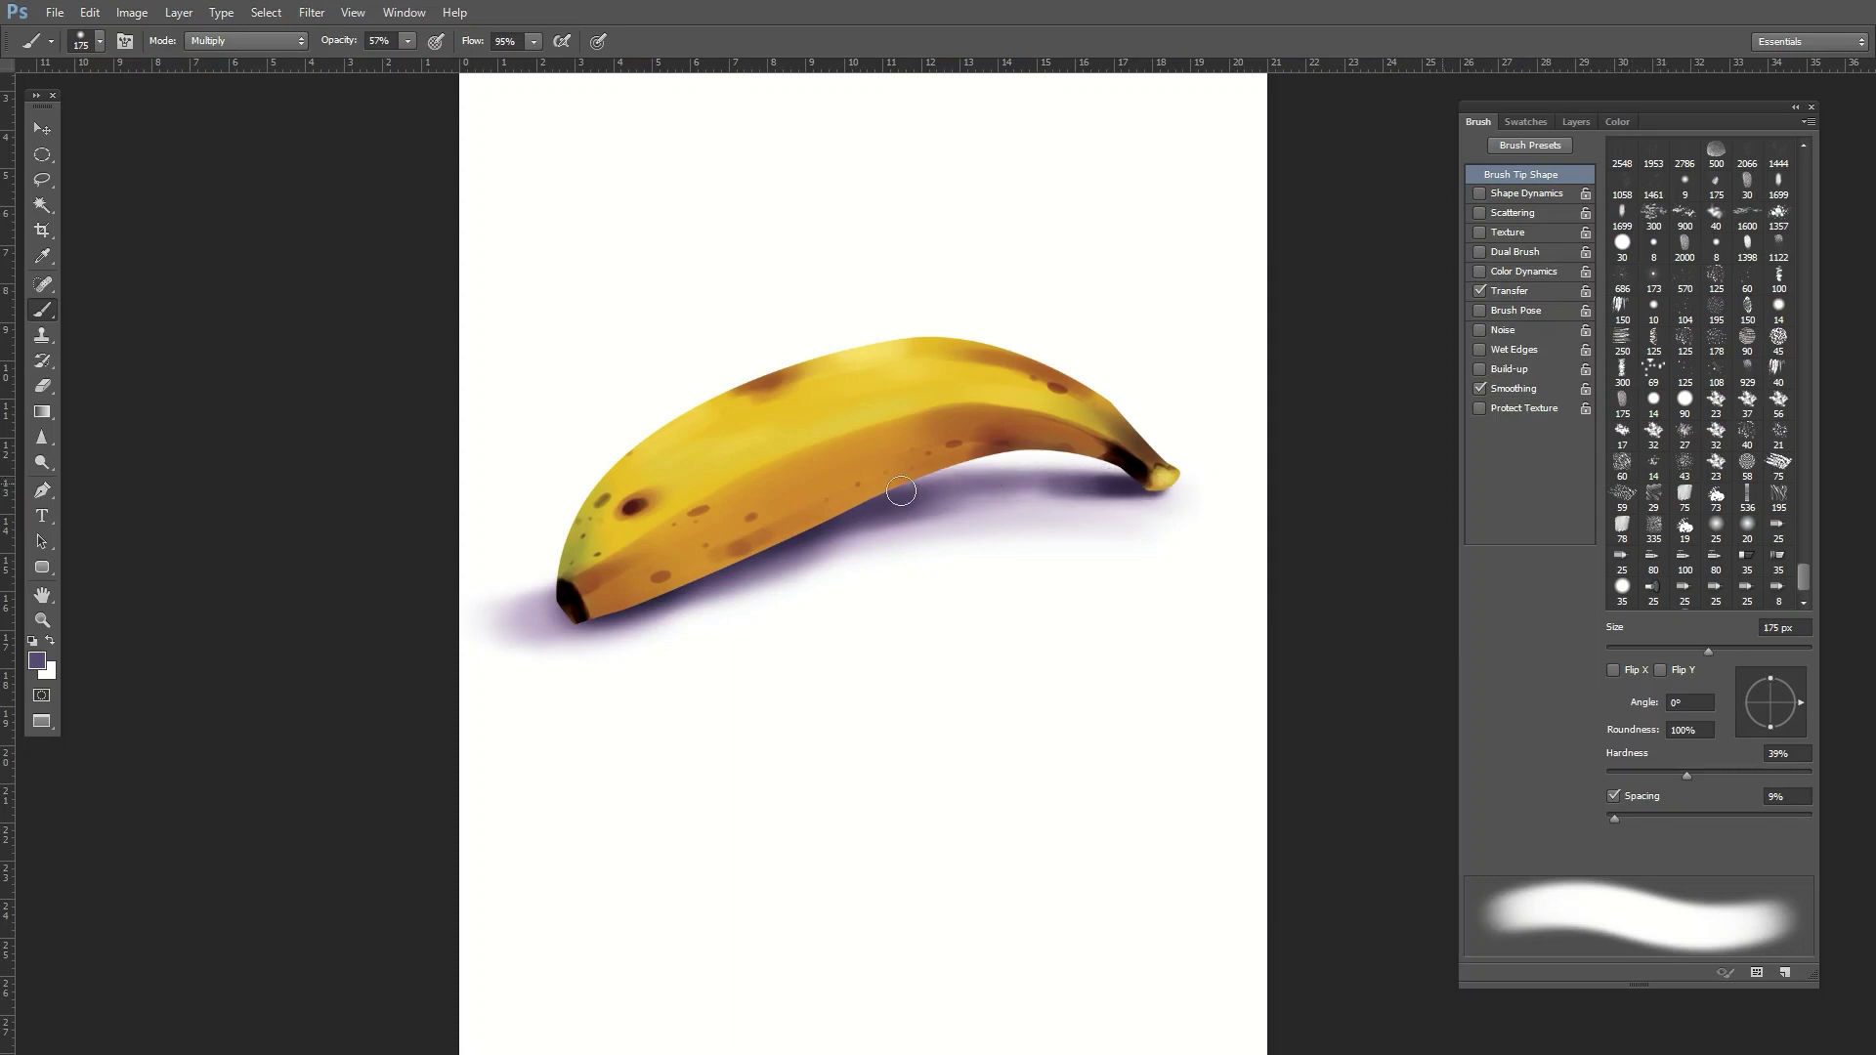
# Switch to a dark blue-grey and deepen the shadow under the banana's right half.
pyautogui.click(37, 662)
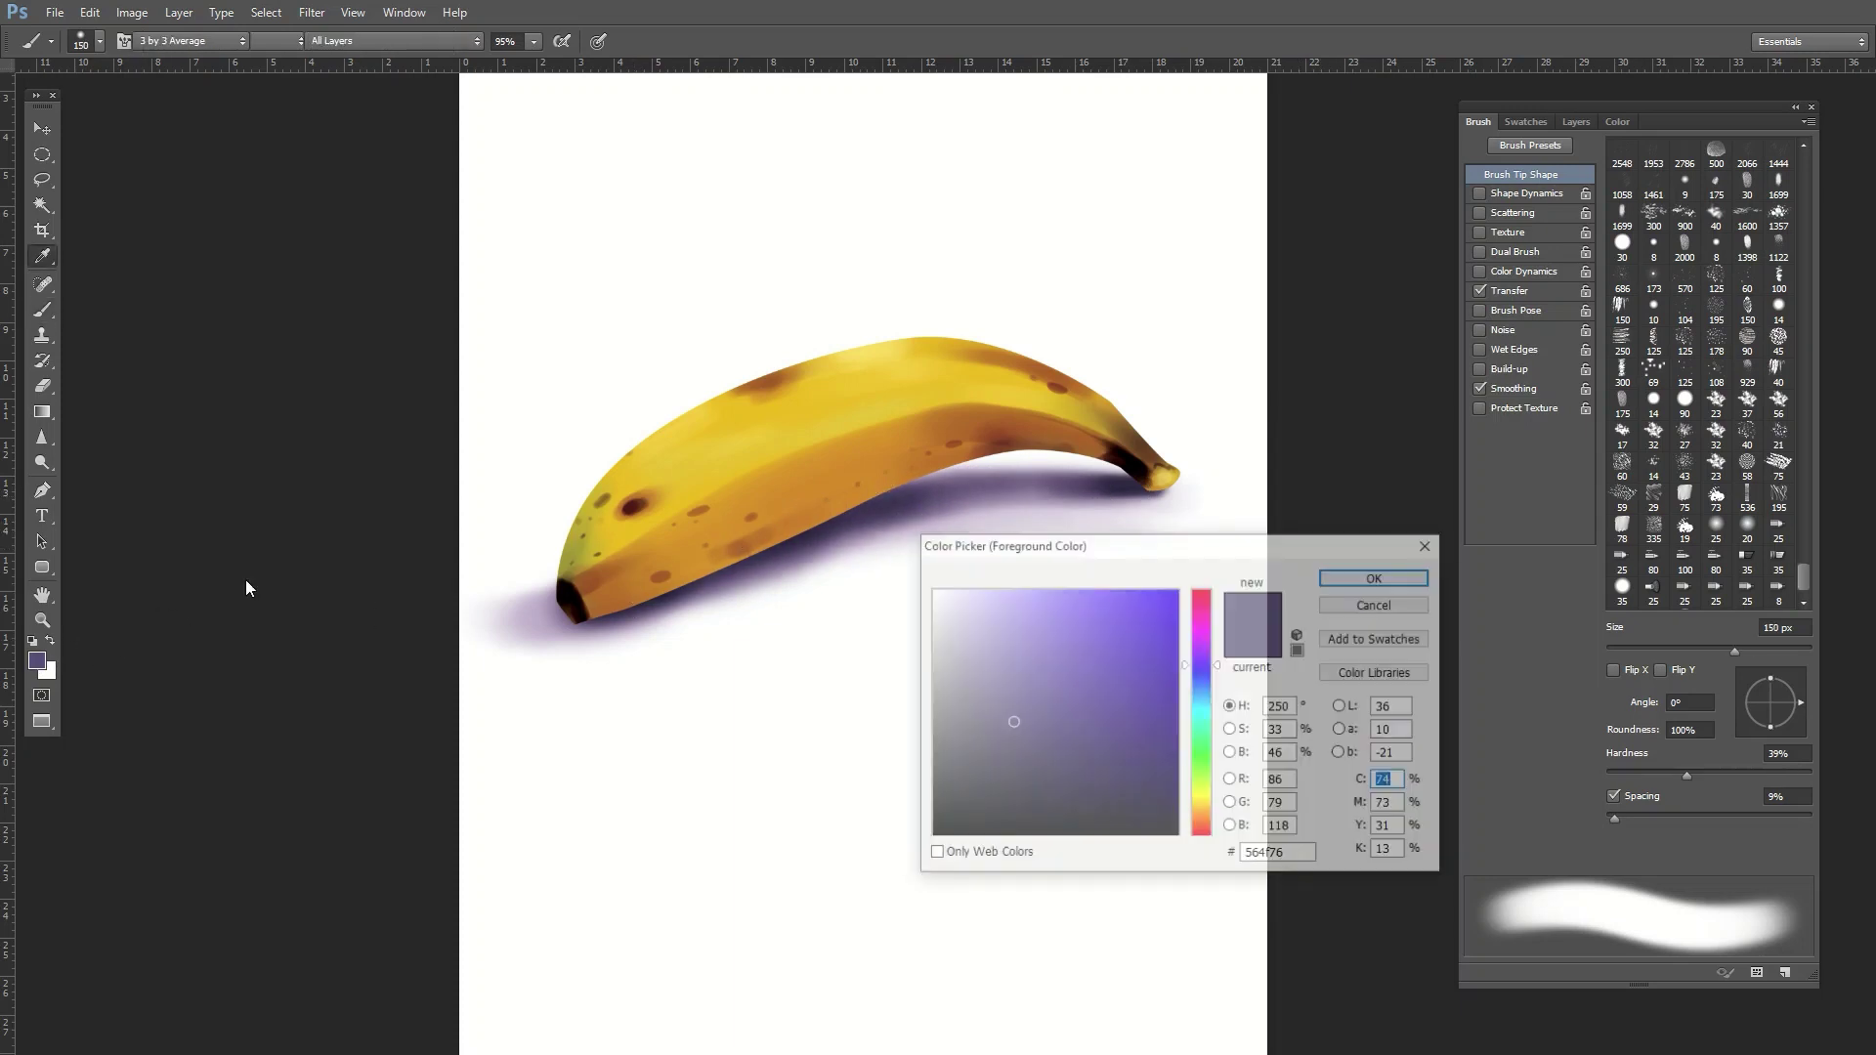
pyautogui.moveTo(1201, 664); pyautogui.dragTo(1201, 699)
pyautogui.press('Return')
pyautogui.moveTo(934, 526)
pyautogui.mouseDown()
pyautogui.moveTo(837, 528)
pyautogui.moveTo(556, 619)
pyautogui.moveTo(610, 578)
pyautogui.moveTo(764, 547)
pyautogui.mouseUp()
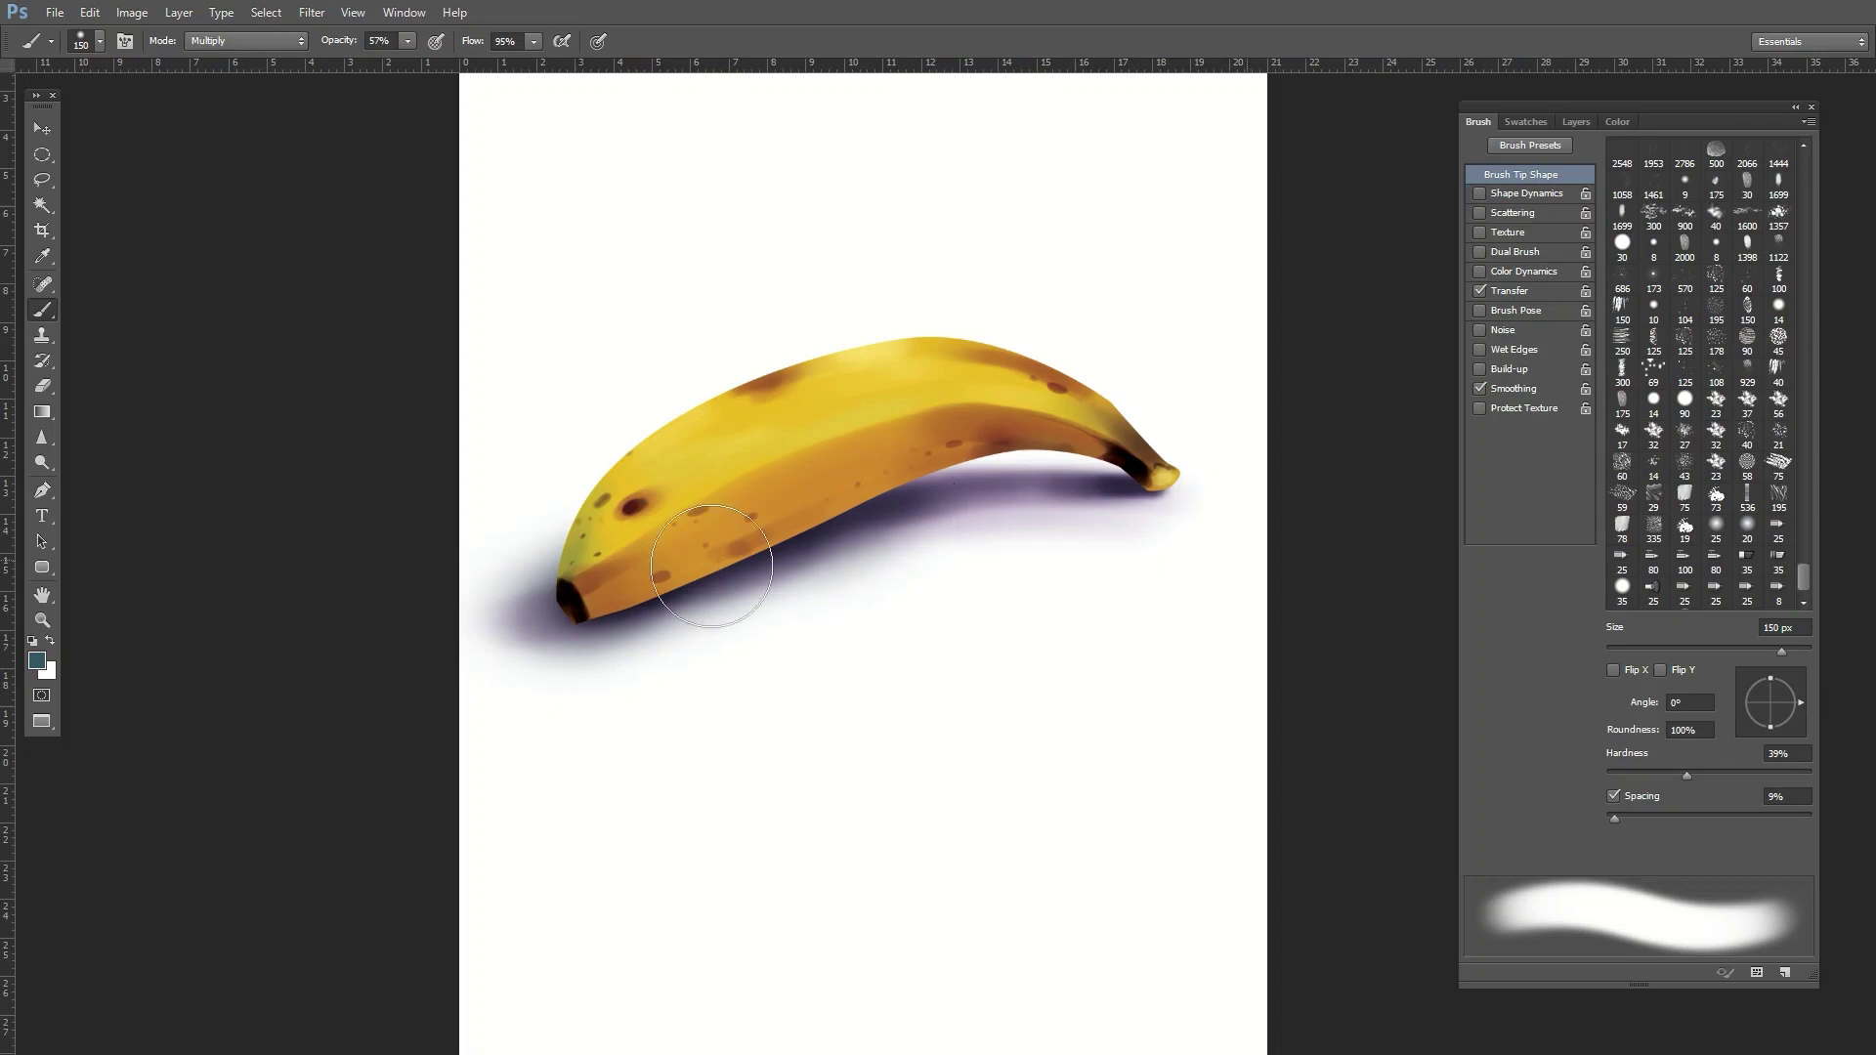
pyautogui.moveTo(655, 598); pyautogui.dragTo(1095, 499)
pyautogui.press(']')
pyautogui.press(']')
pyautogui.press(']')
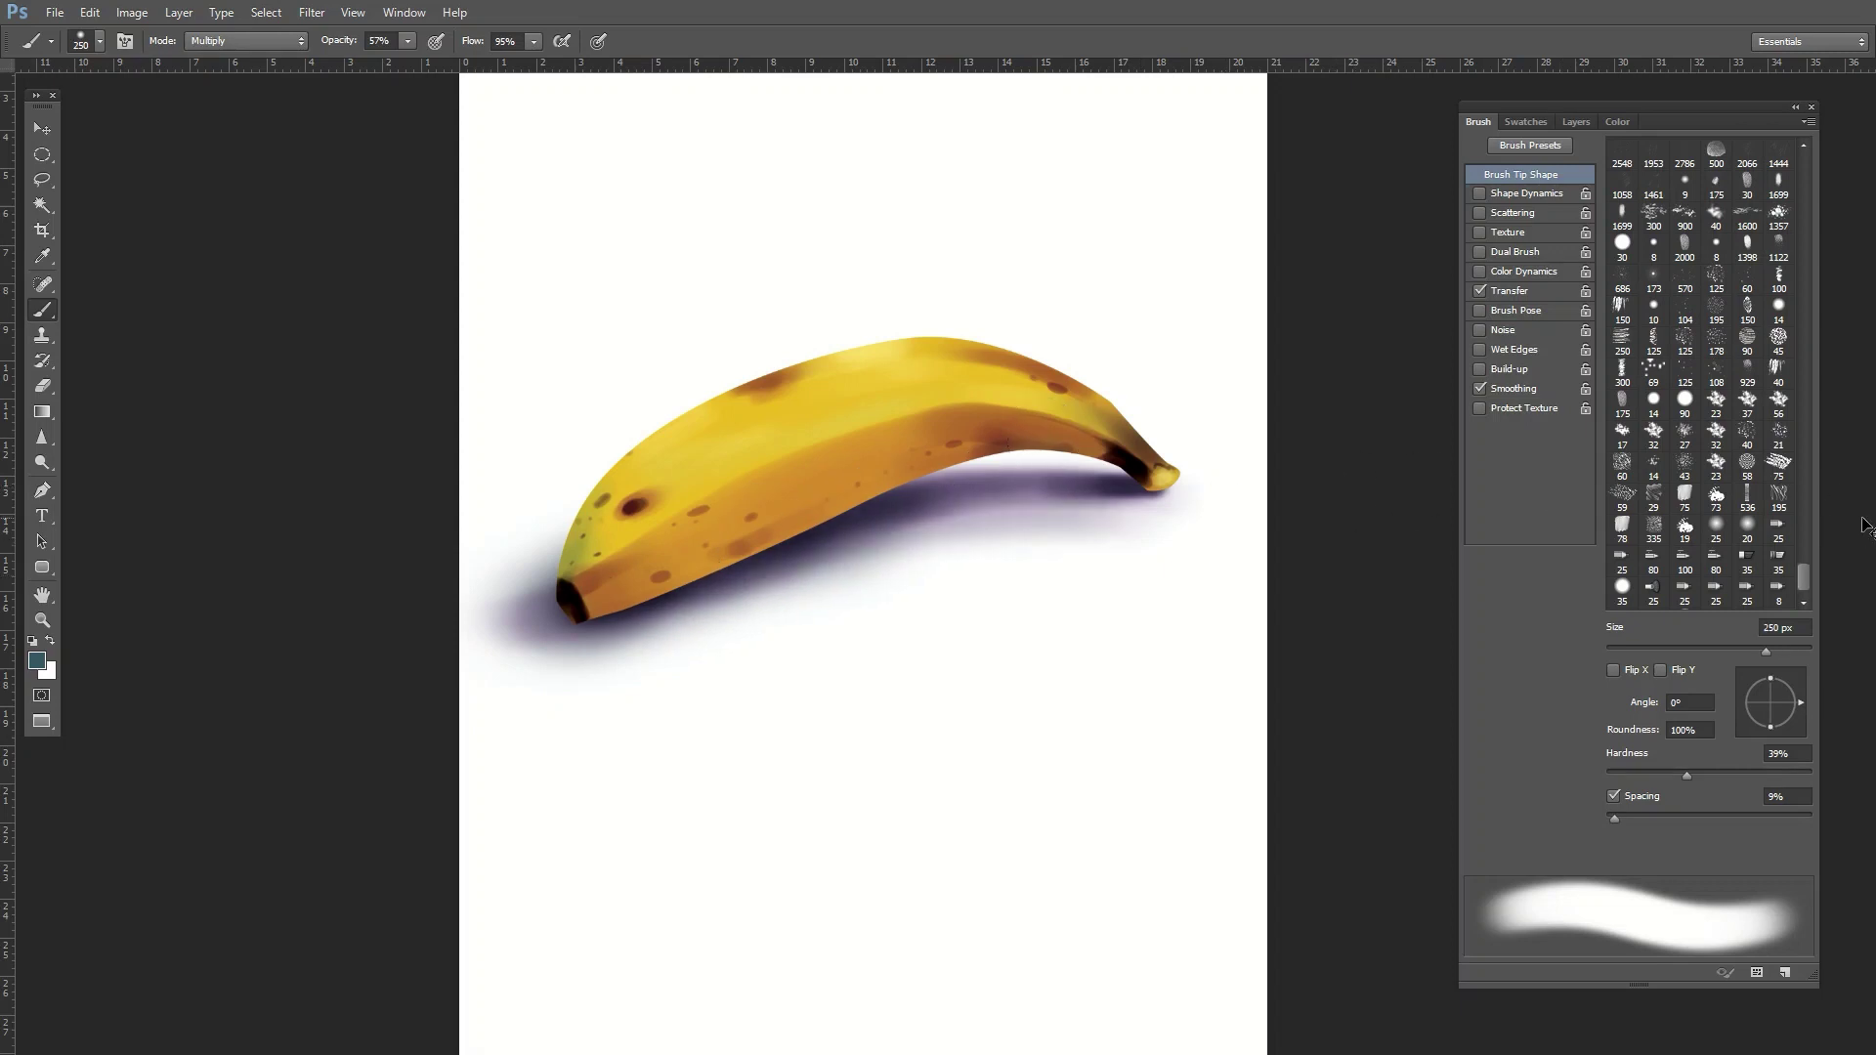